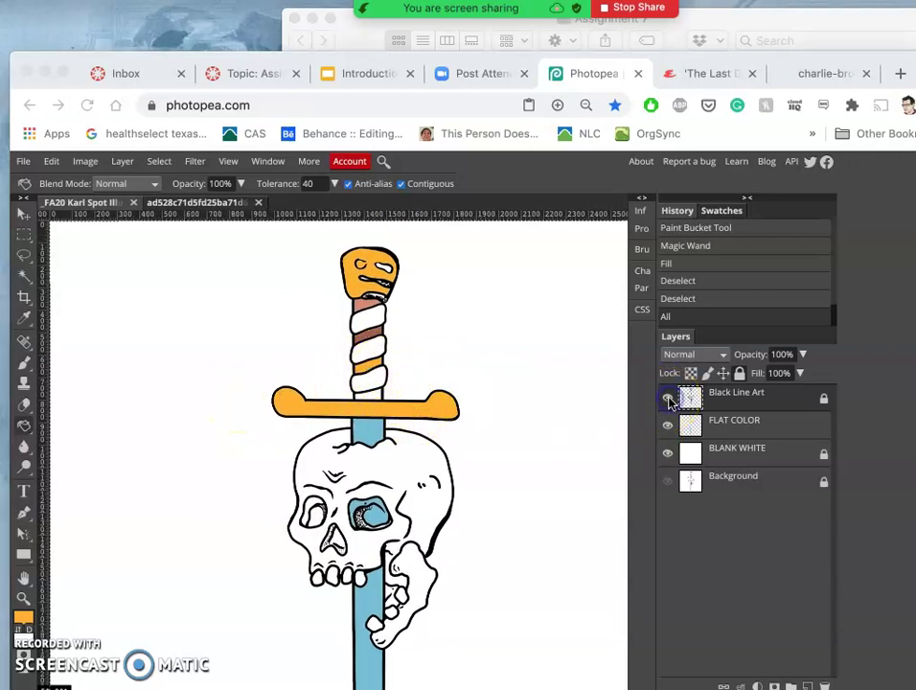
# Compare the sword's flat colours with line art hidden against the flash reference, then show Swatches
pyautogui.click(670, 400)
pyautogui.click(668, 398)
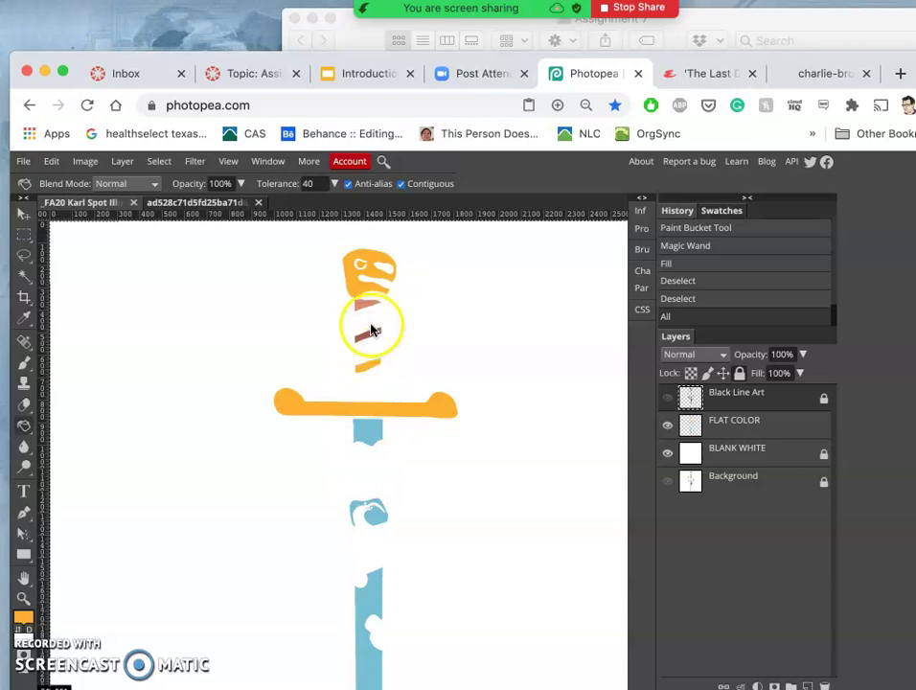
pyautogui.click(161, 205)
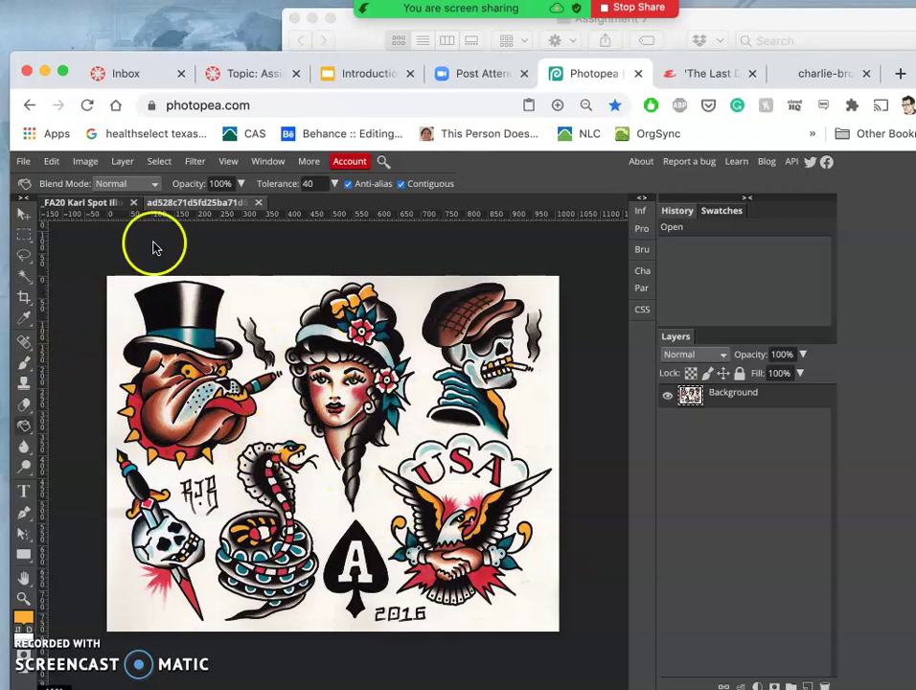
pyautogui.click(88, 203)
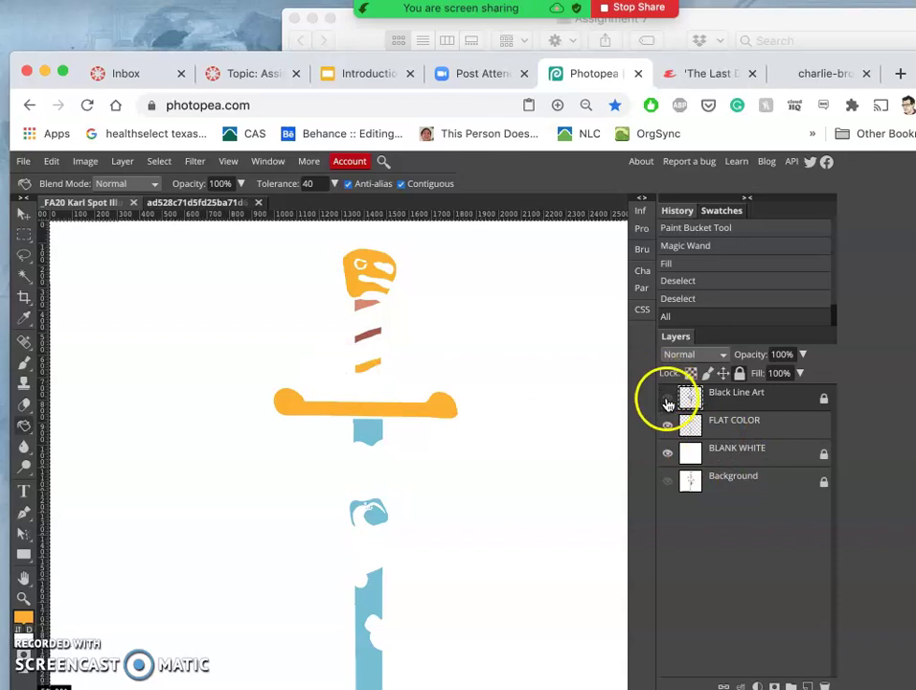
pyautogui.click(668, 399)
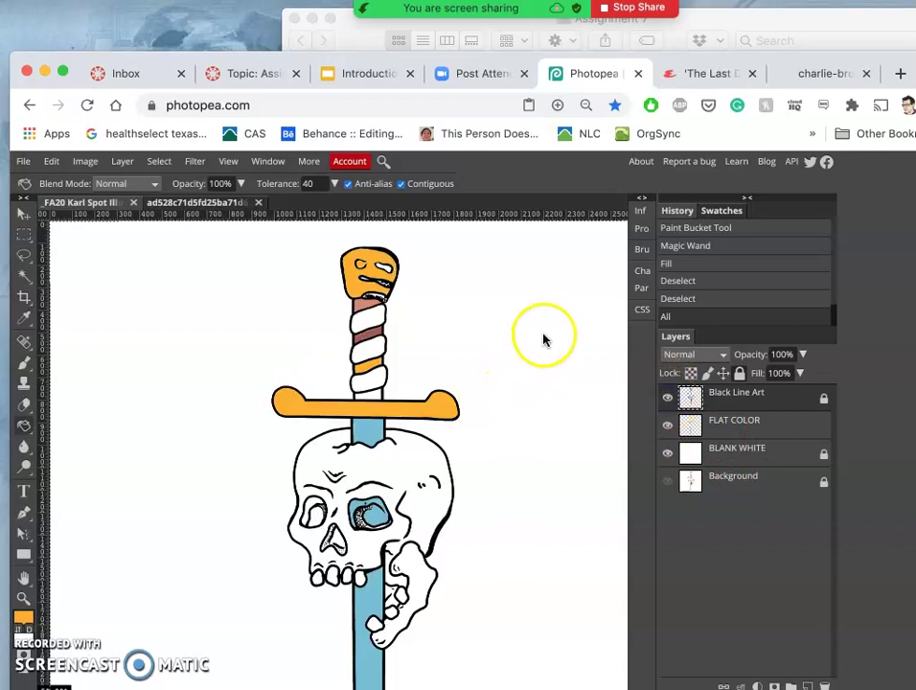
pyautogui.click(717, 211)
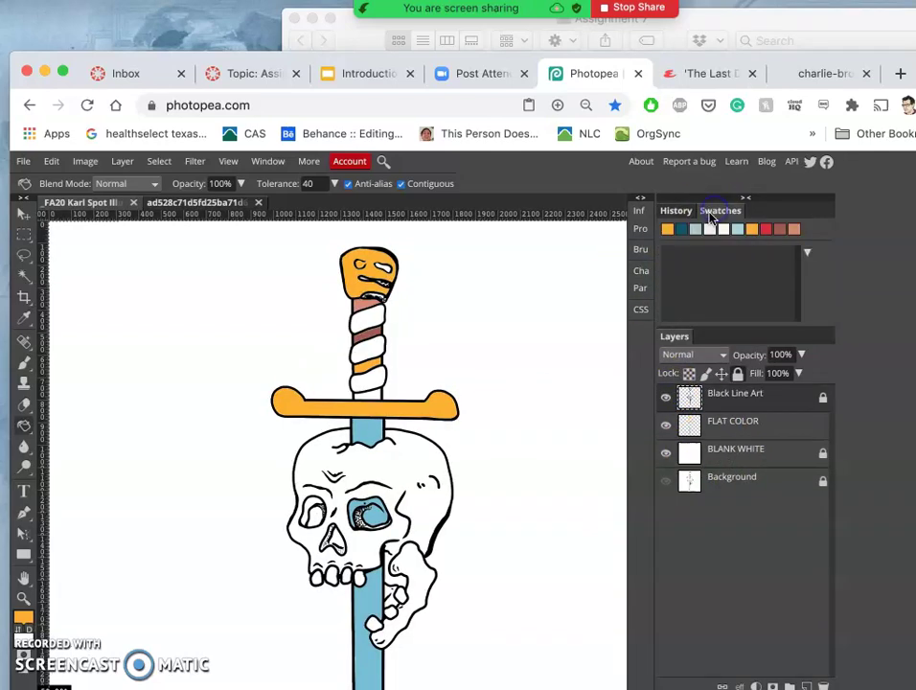
# Move the orange swatch into the second slot of the Swatches row
pyautogui.click(806, 253)
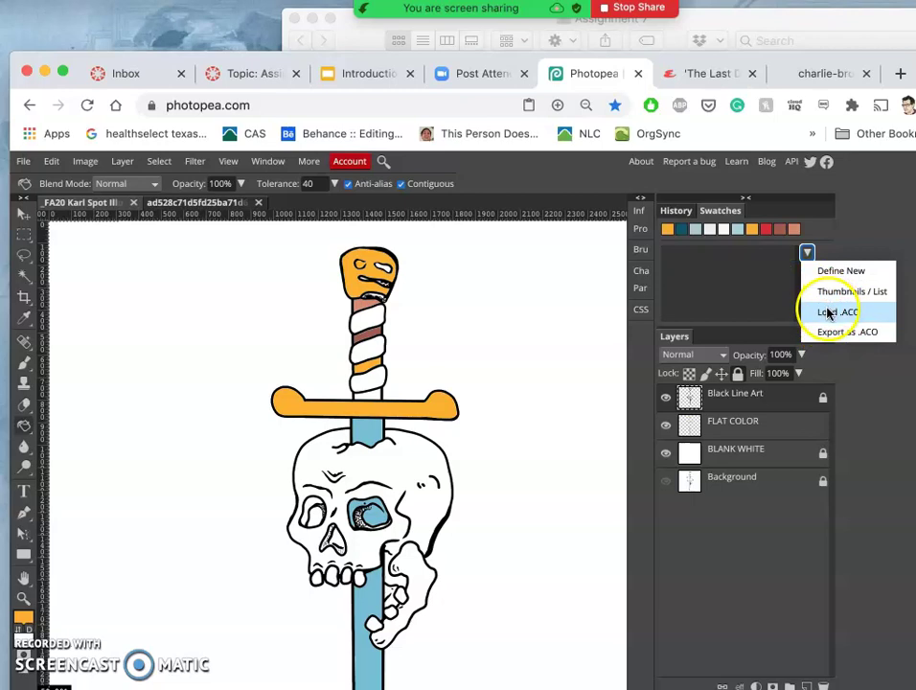
pyautogui.click(768, 284)
pyautogui.click(752, 231)
pyautogui.moveTo(753, 236); pyautogui.dragTo(696, 238)
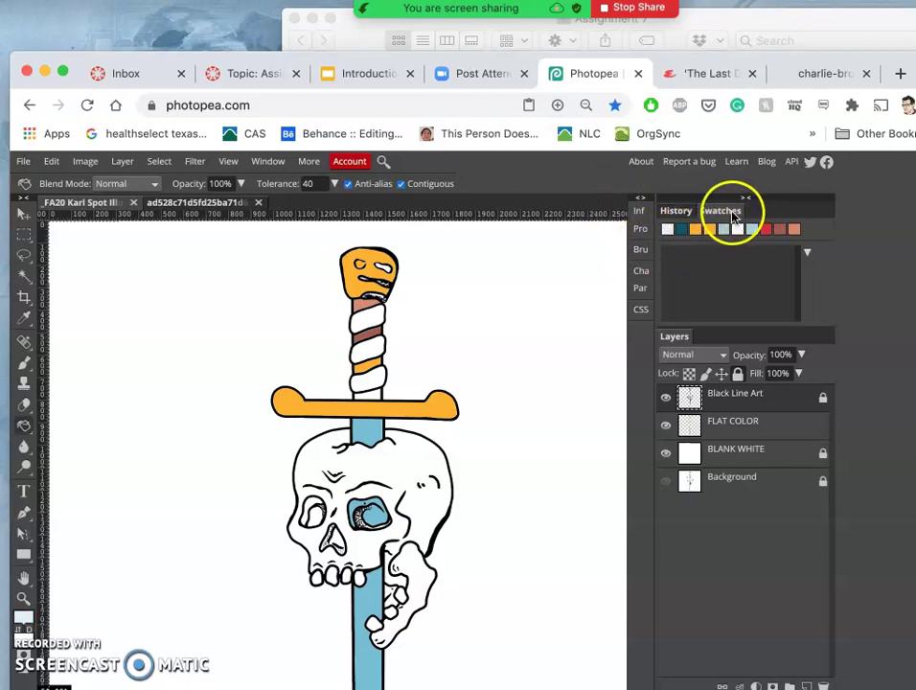
pyautogui.click(702, 230)
# Review slides 23 and 4 of the Introduction to Digital Coloring deck, then return to Photopea
pyautogui.click(352, 84)
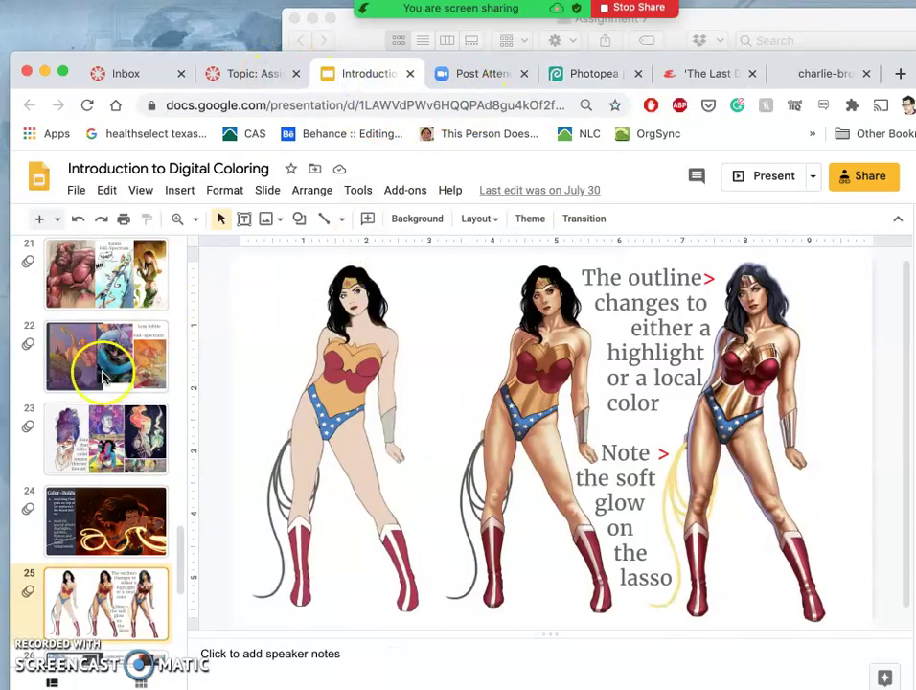
pyautogui.click(99, 472)
pyautogui.scroll(20, 137, 387)
pyautogui.click(105, 518)
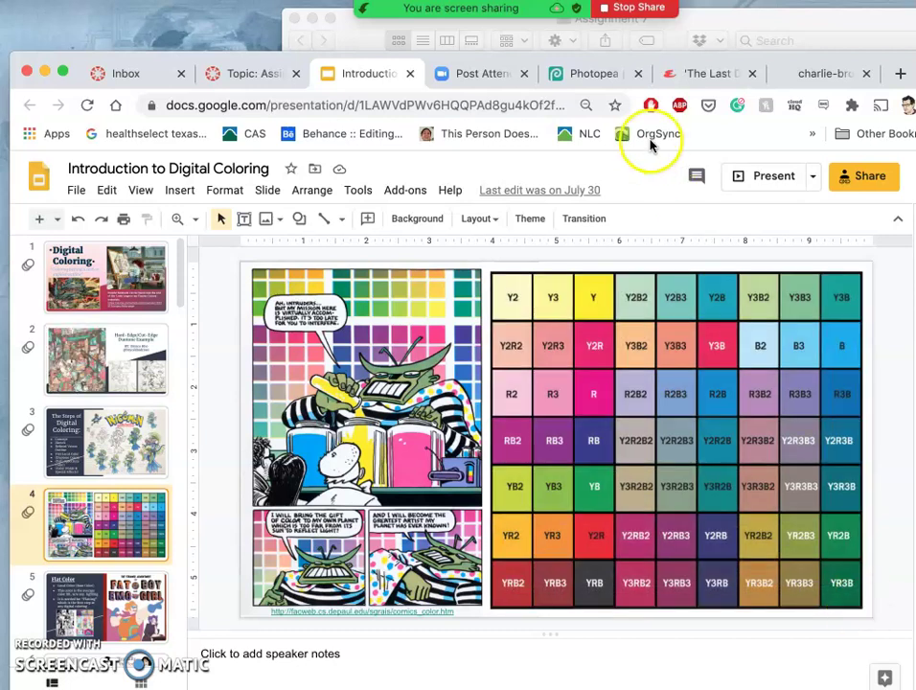
pyautogui.click(608, 77)
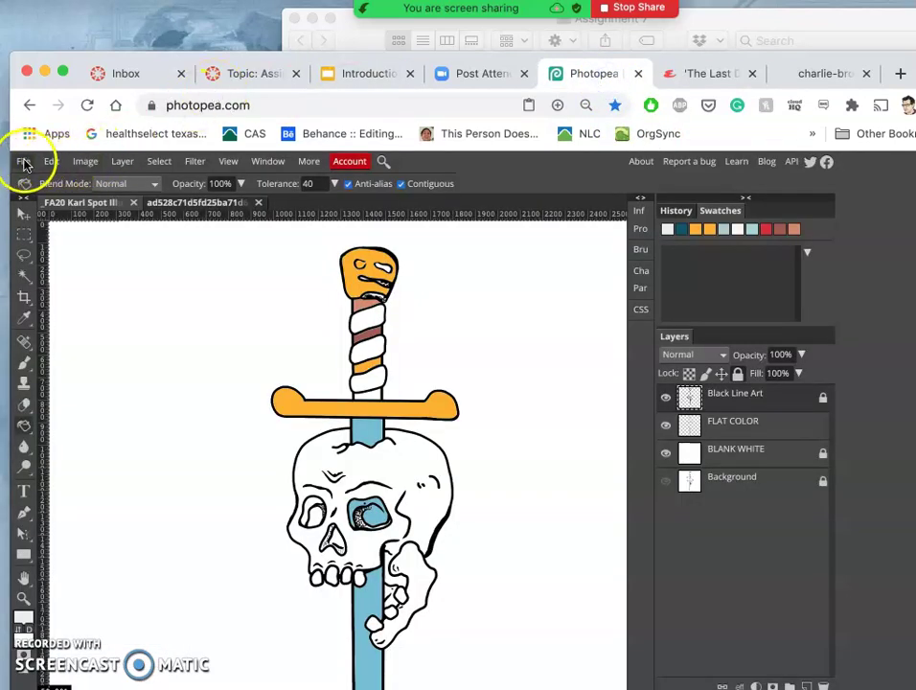
# Open the colour chart screenshot from the Desktop in Photopea
pyautogui.click(23, 161)
pyautogui.click(42, 201)
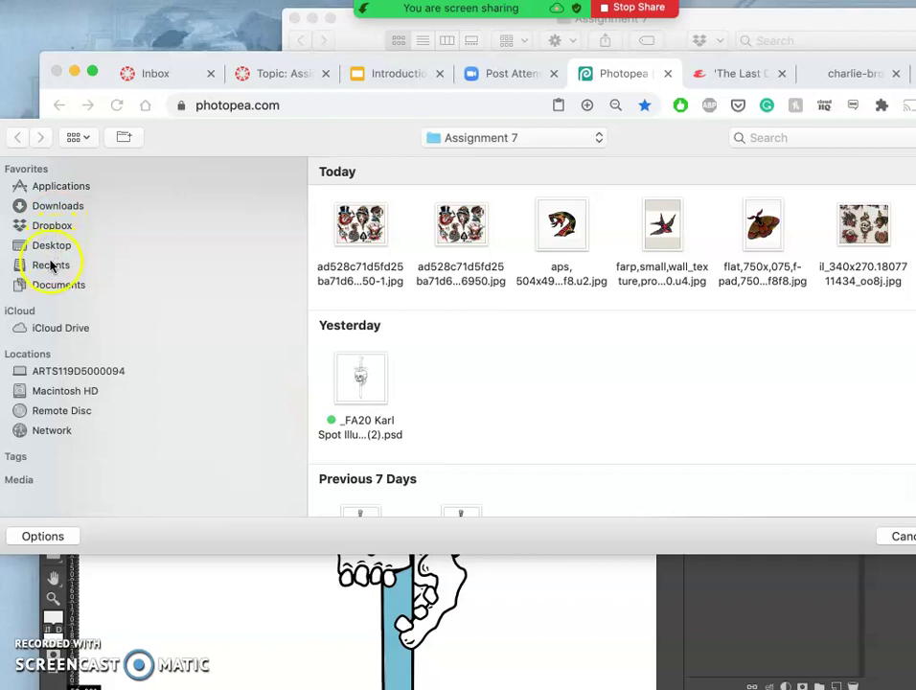
pyautogui.click(51, 245)
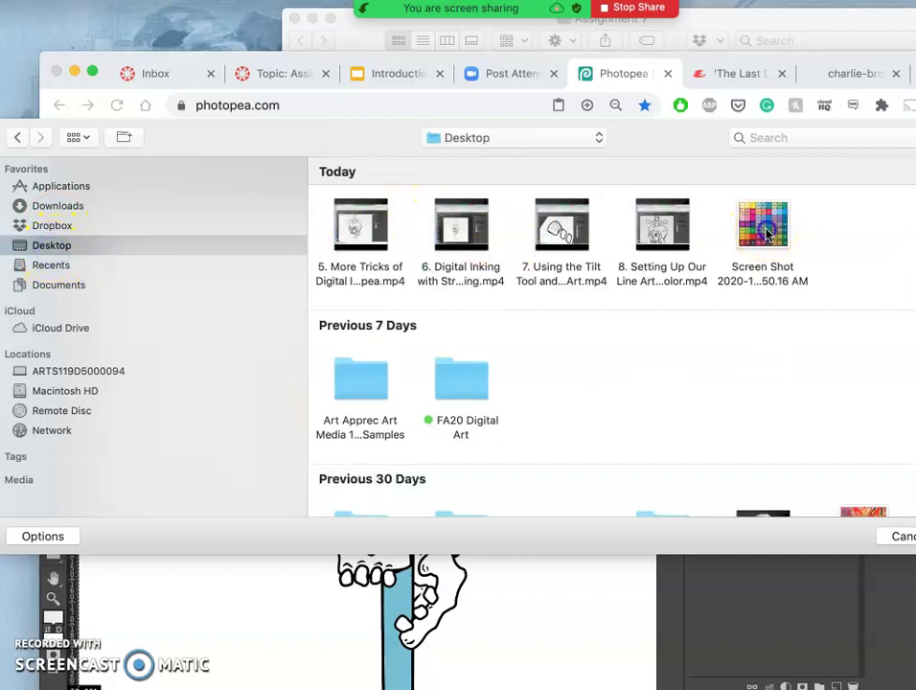
pyautogui.click(763, 230)
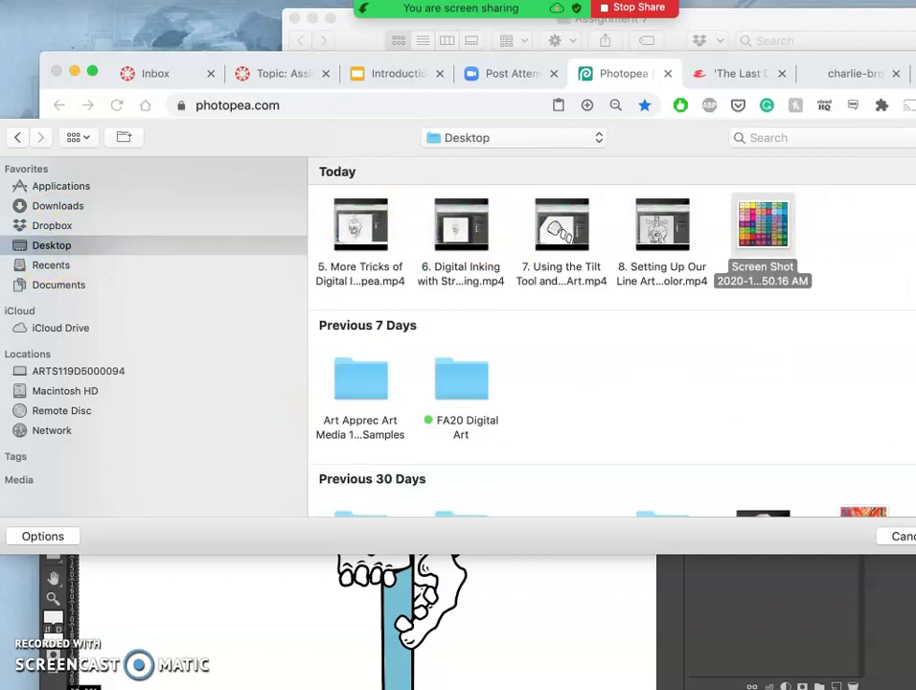
pyautogui.press('Return')
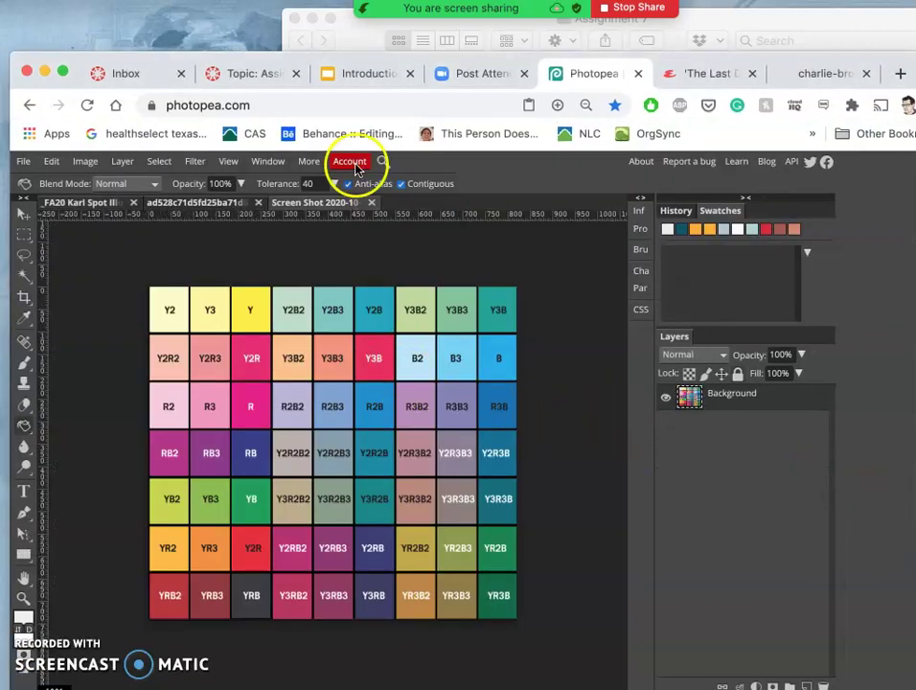
# Sample the pale mint Y2B2 colour from the chart and return to the sword illustration
pyautogui.click(24, 322)
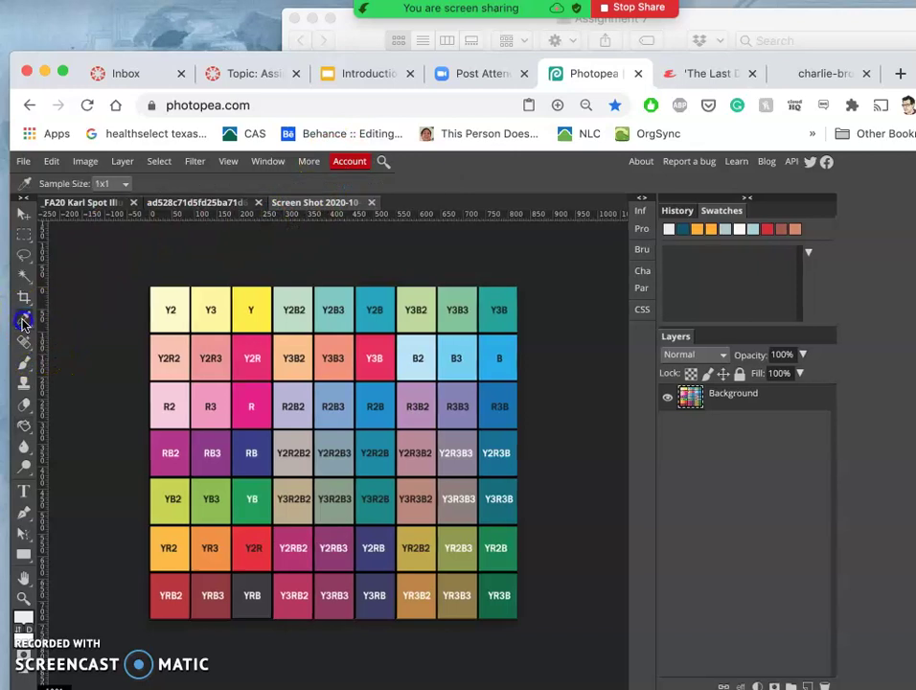
pyautogui.click(299, 319)
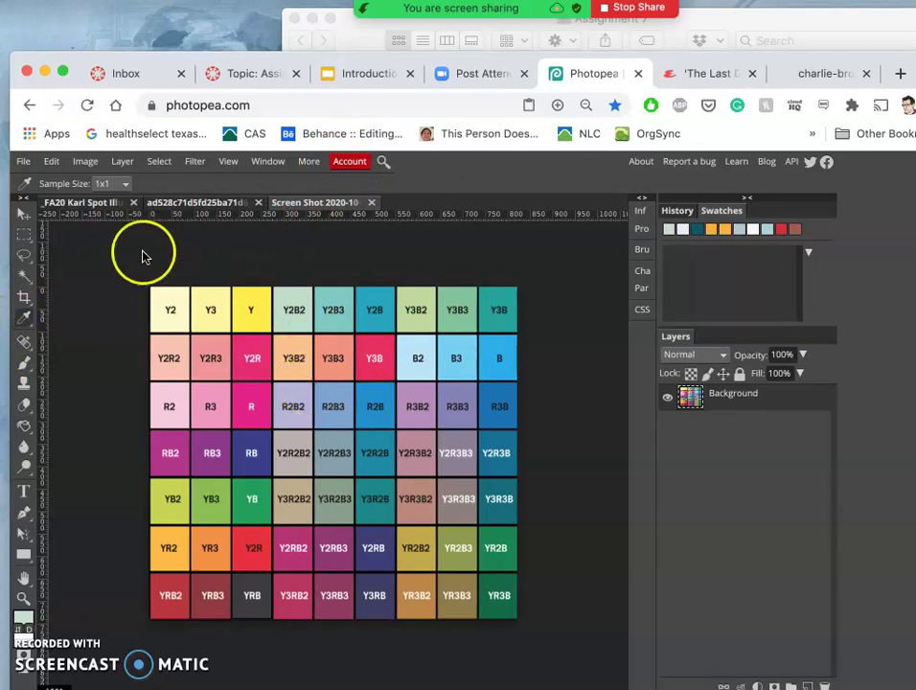
pyautogui.click(86, 205)
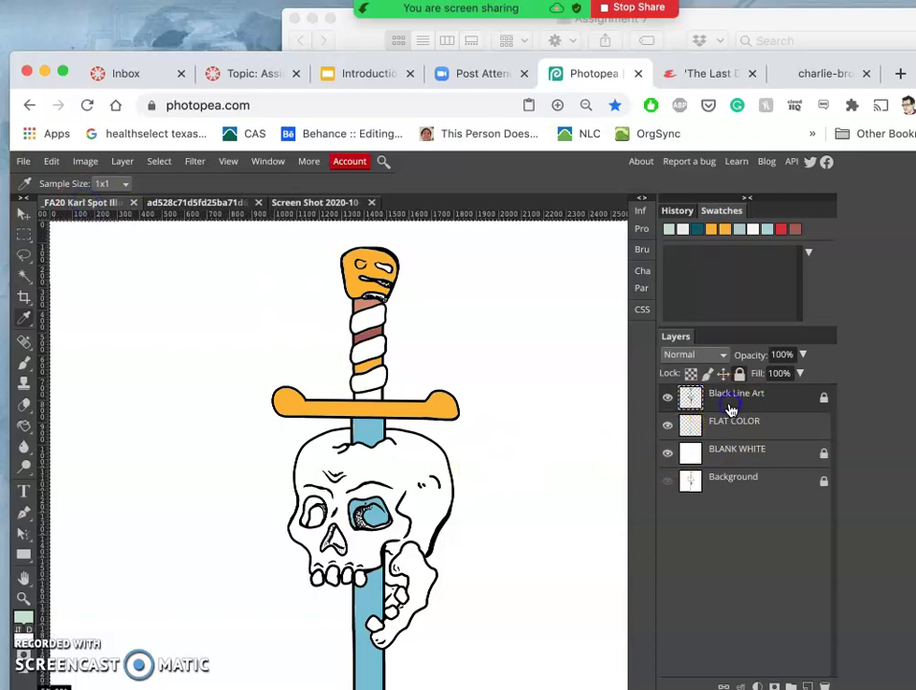
# Fill the lowest grip band above the crossguard with pale mint on the FLAT COLOR layer
pyautogui.click(24, 276)
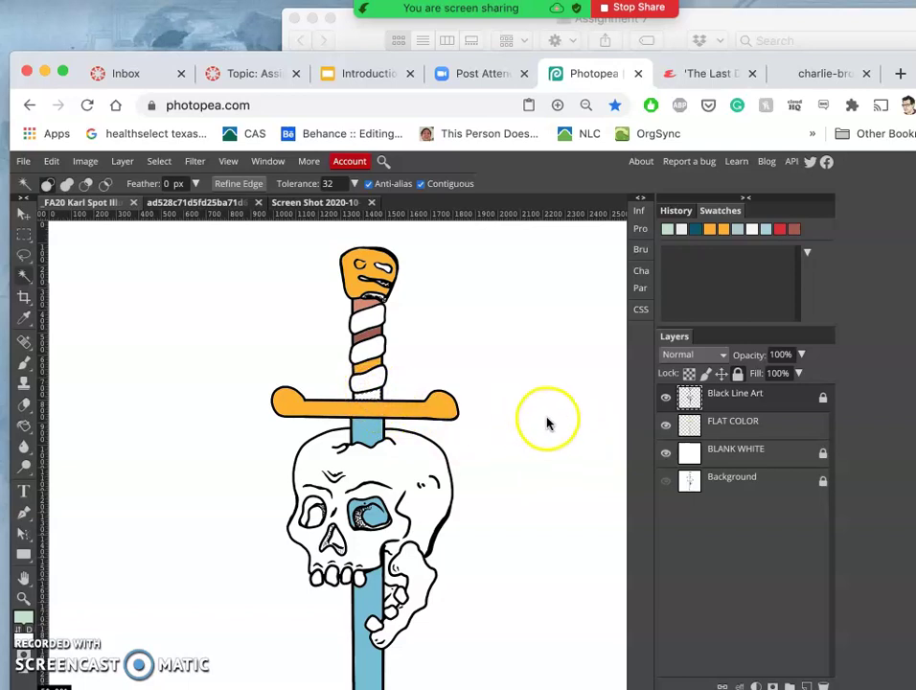
pyautogui.click(727, 426)
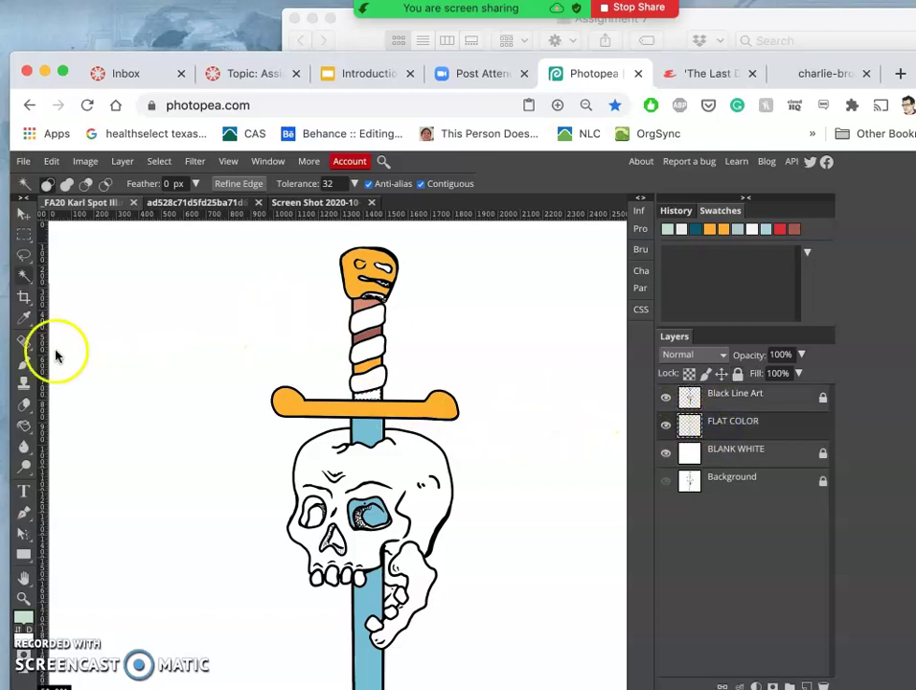
pyautogui.click(24, 426)
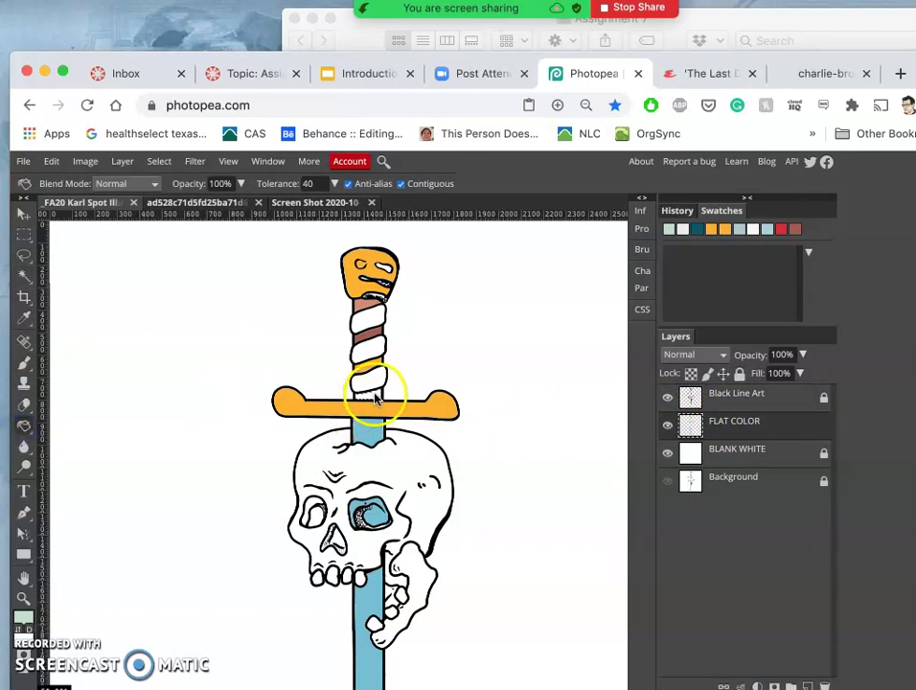
pyautogui.click(380, 470)
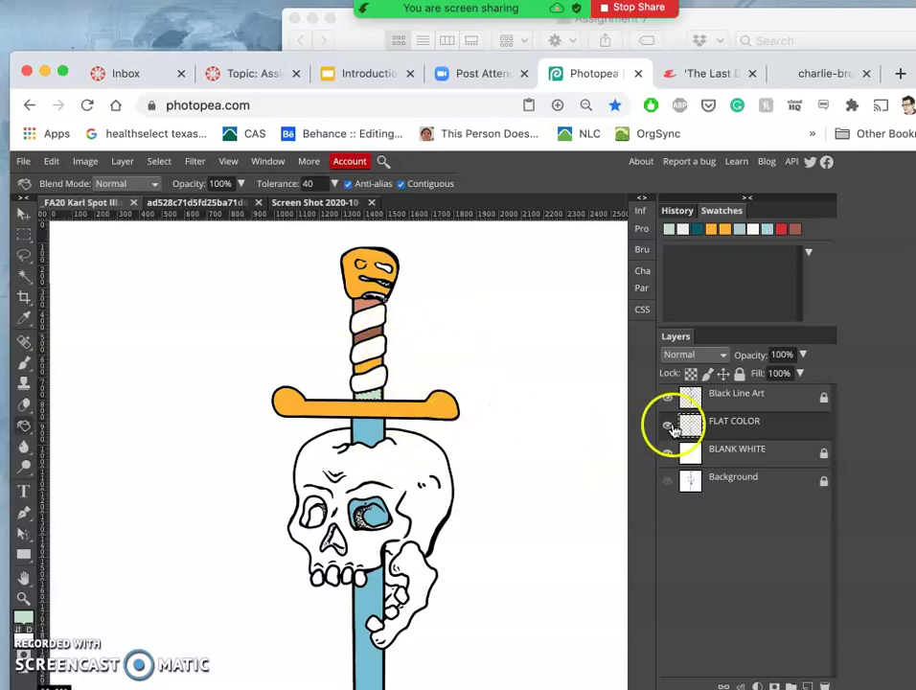
# Add an unlocked empty layer named temp below Black Line Art
pyautogui.click(670, 426)
pyautogui.click(670, 426)
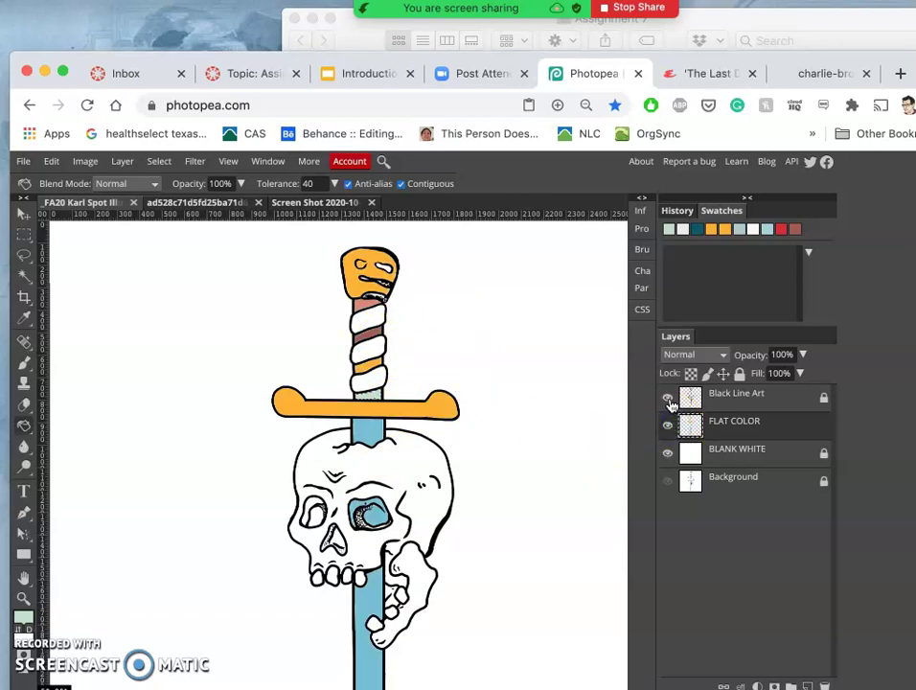
pyautogui.click(732, 407)
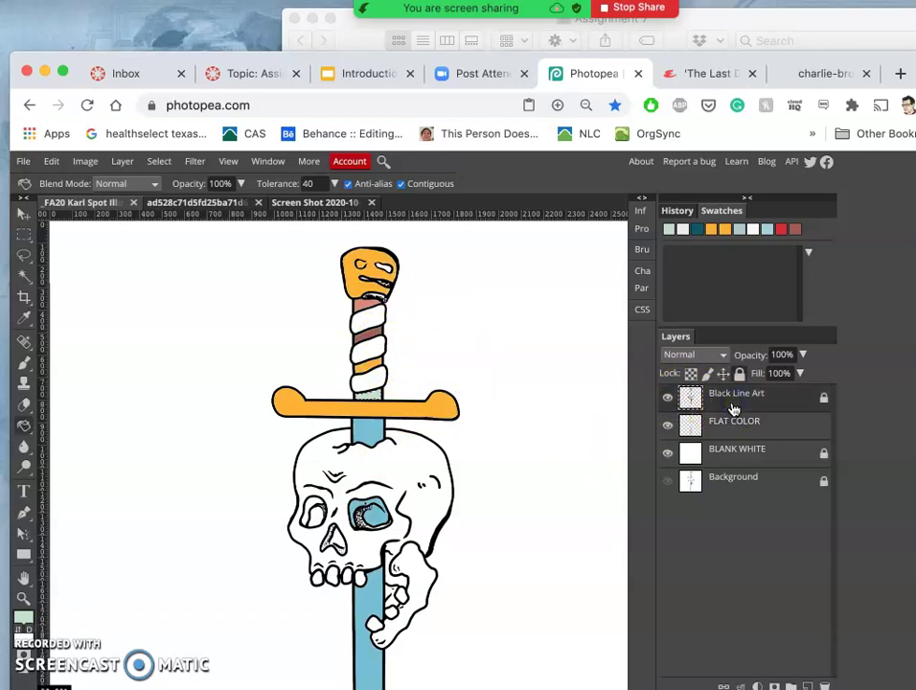
pyautogui.hotkey('ctrl', 'shift', 'n')
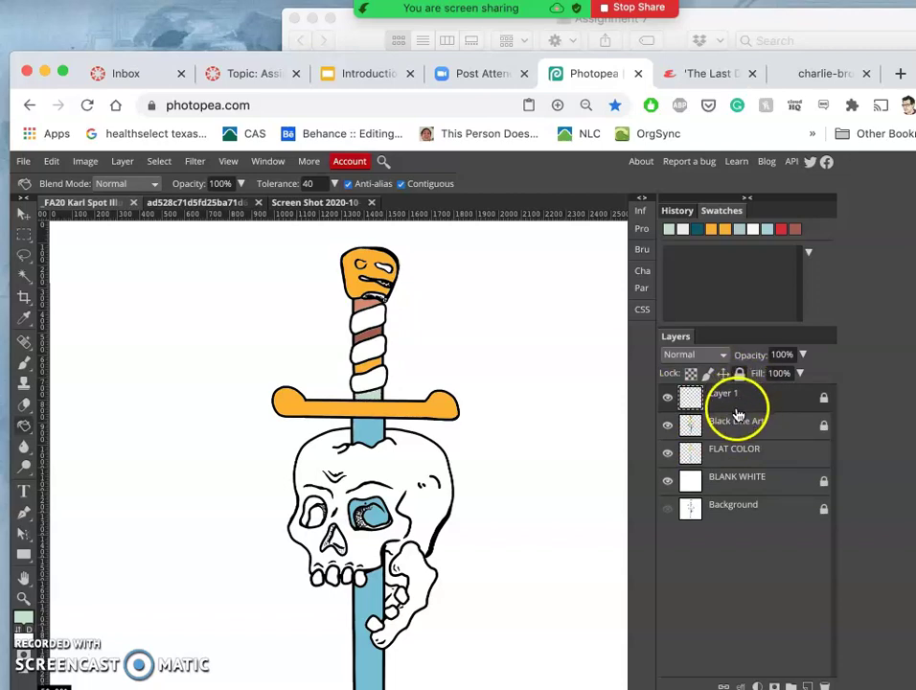
pyautogui.moveTo(738, 408); pyautogui.dragTo(737, 439)
pyautogui.click(825, 425)
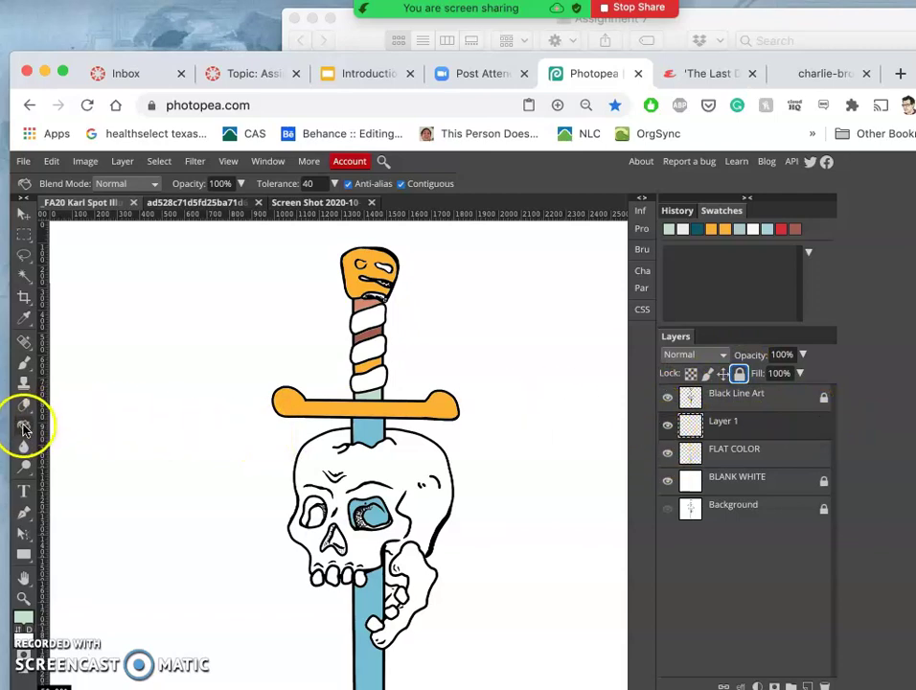
pyautogui.click(668, 397)
pyautogui.click(669, 399)
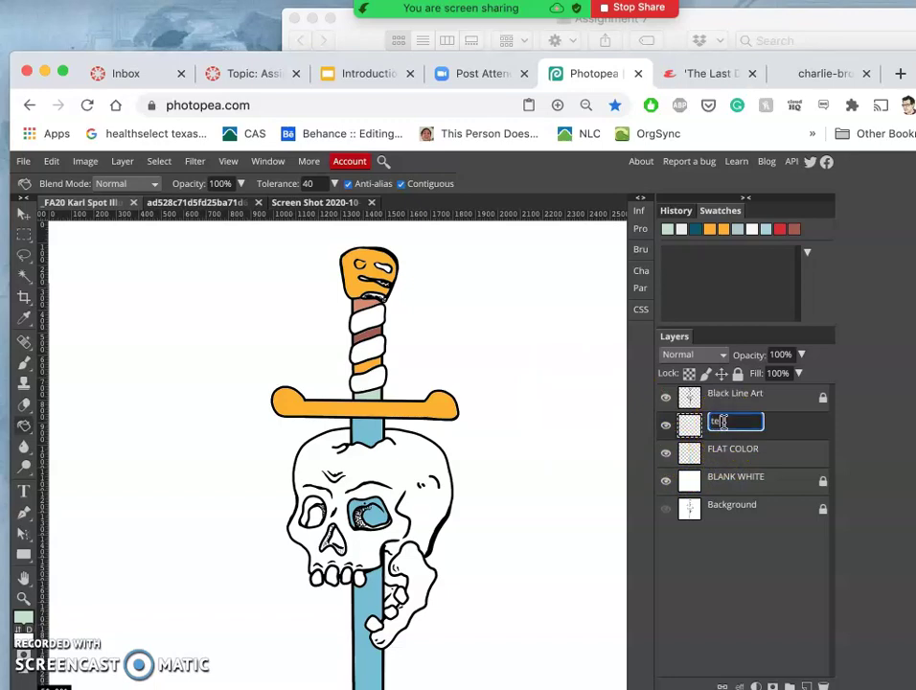
pyautogui.click(809, 430)
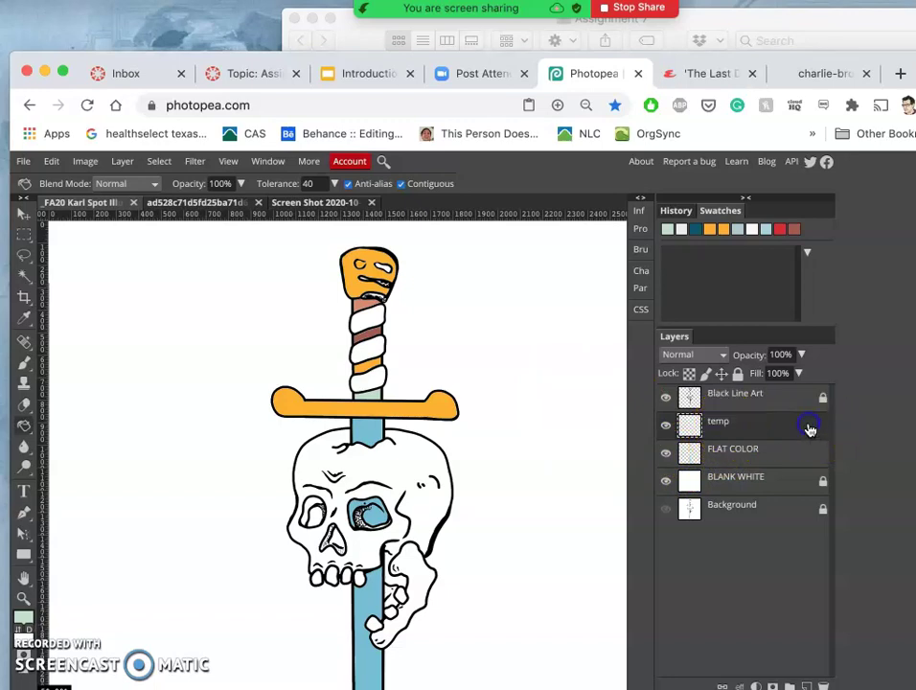
# Duplicate Black Line Art, delete temp, hide the original and place the visible copy beneath it
pyautogui.click(666, 398)
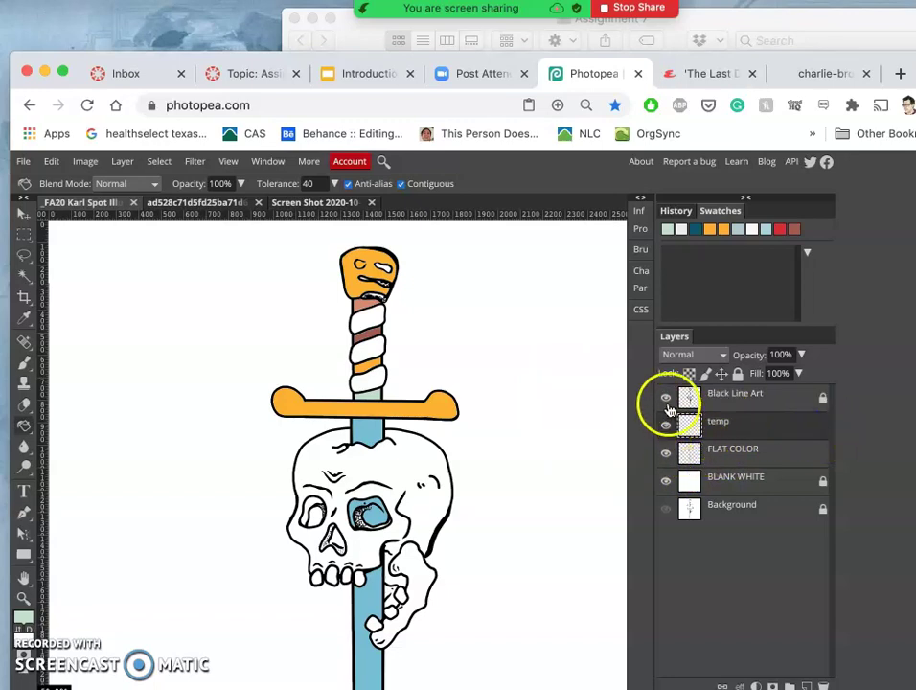
pyautogui.click(726, 404)
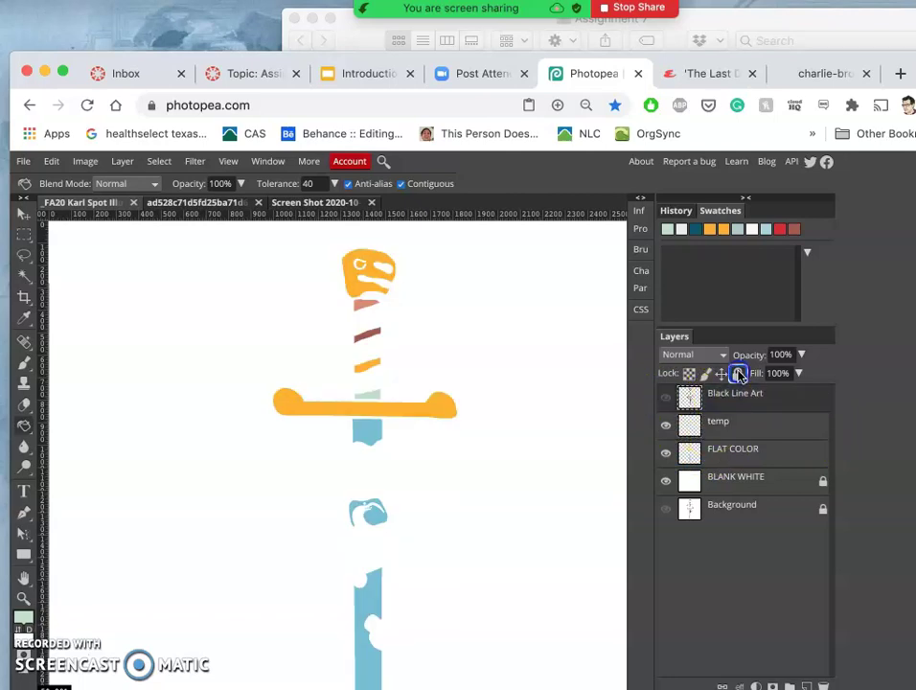
pyautogui.press('super+j')
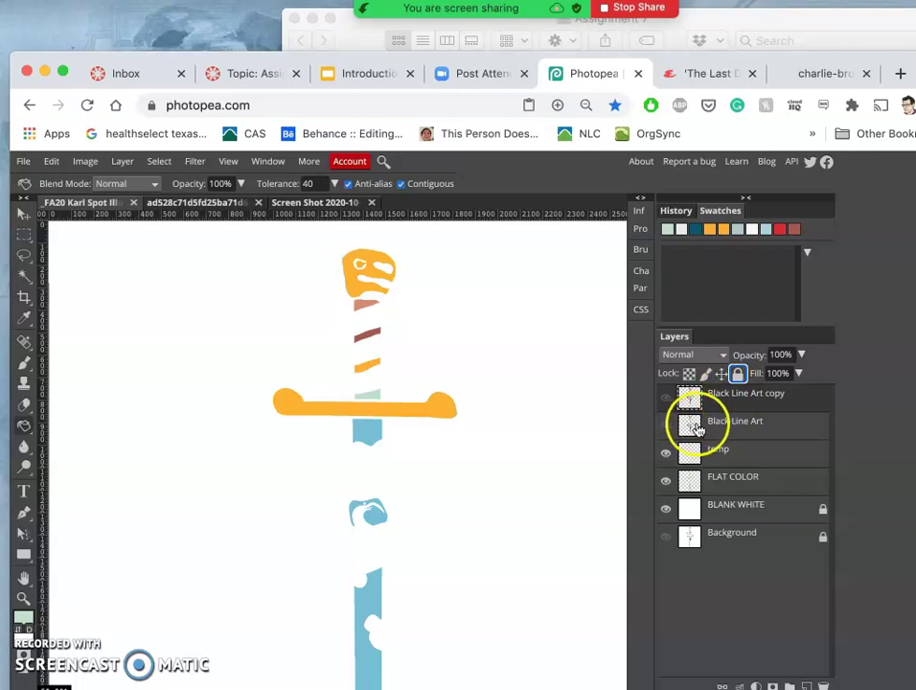
pyautogui.click(725, 452)
pyautogui.press('Delete')
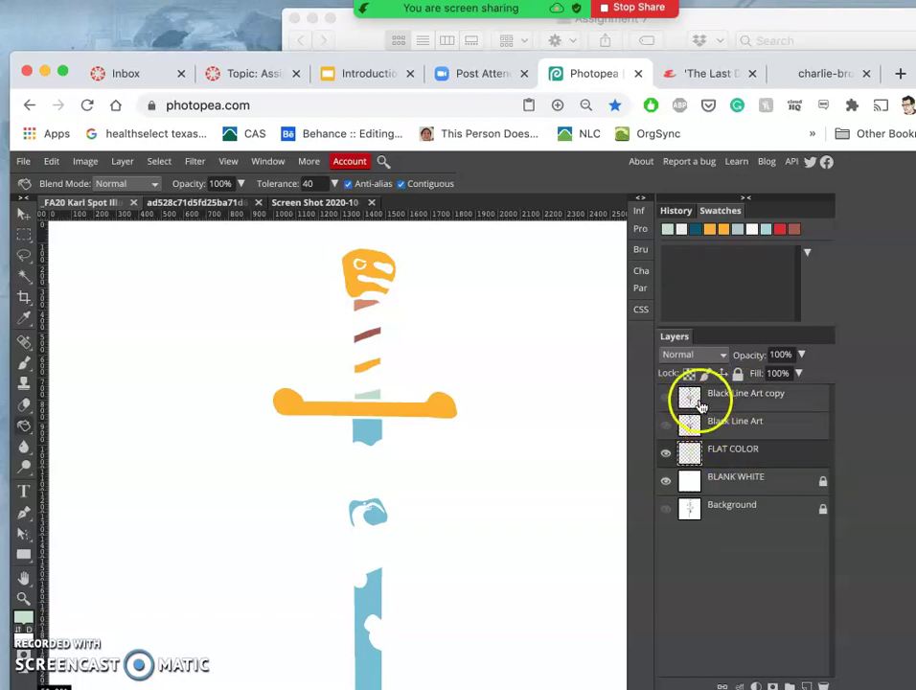
pyautogui.click(667, 424)
pyautogui.click(726, 424)
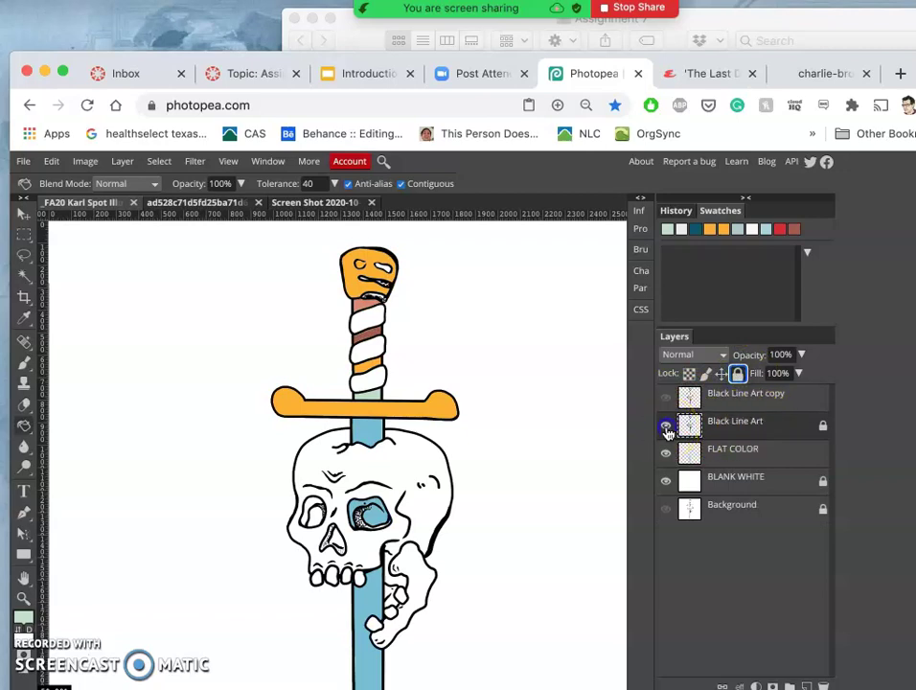
pyautogui.click(667, 425)
pyautogui.click(665, 398)
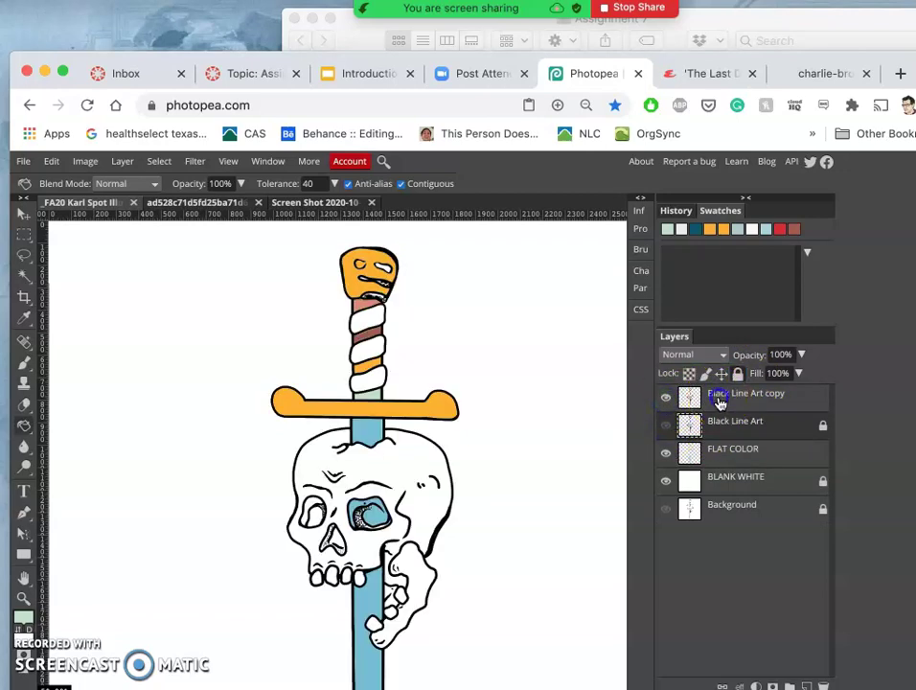
pyautogui.moveTo(719, 409); pyautogui.dragTo(717, 433)
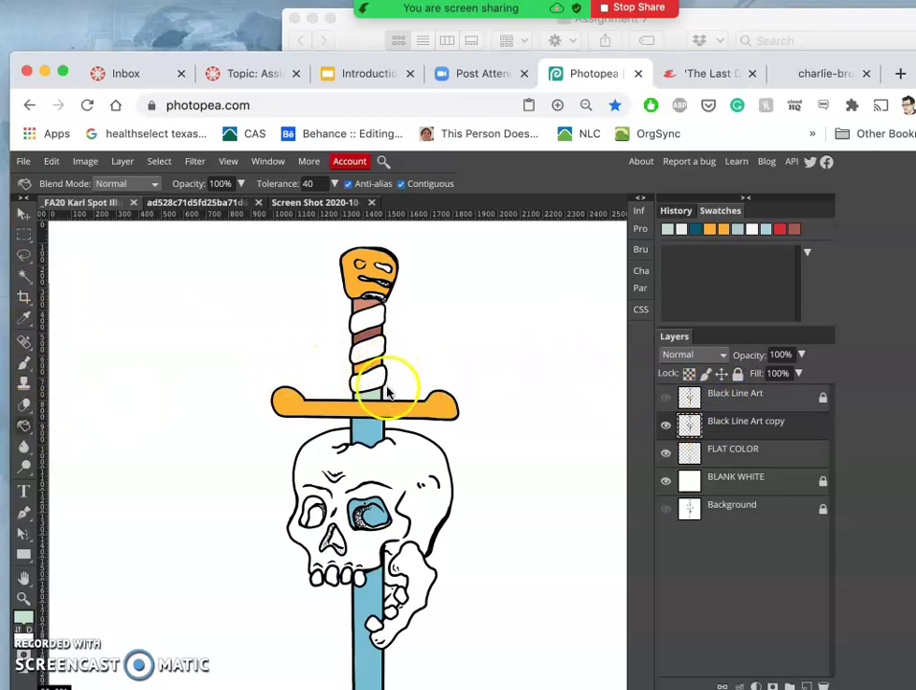
pyautogui.scroll(-3, 296, 384)
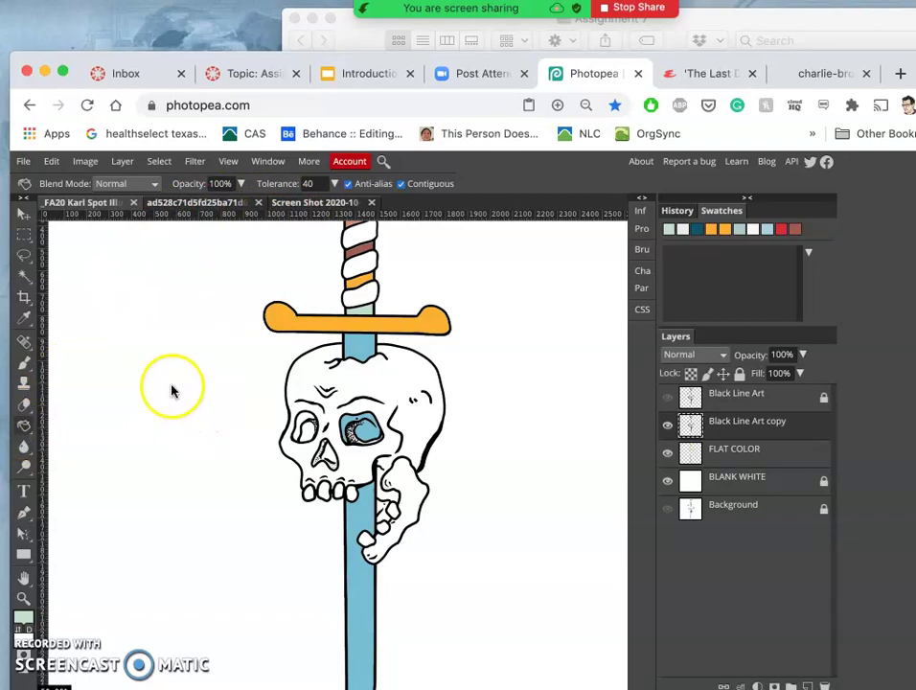
# Sample the pink R colour from the colour chart screenshot and return to the skull illustration
pyautogui.click(294, 204)
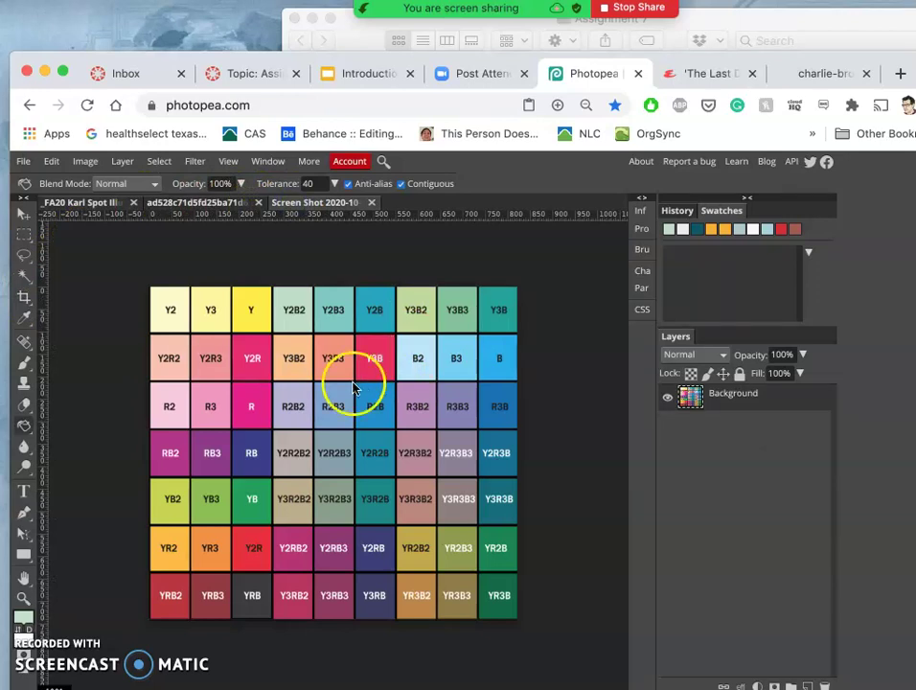
pyautogui.click(23, 319)
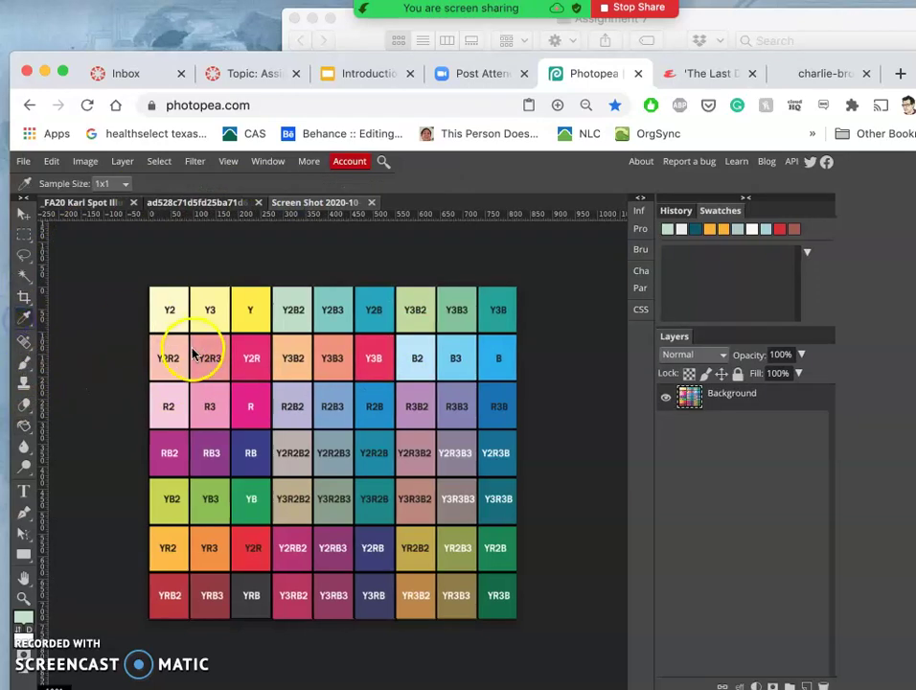
pyautogui.click(255, 418)
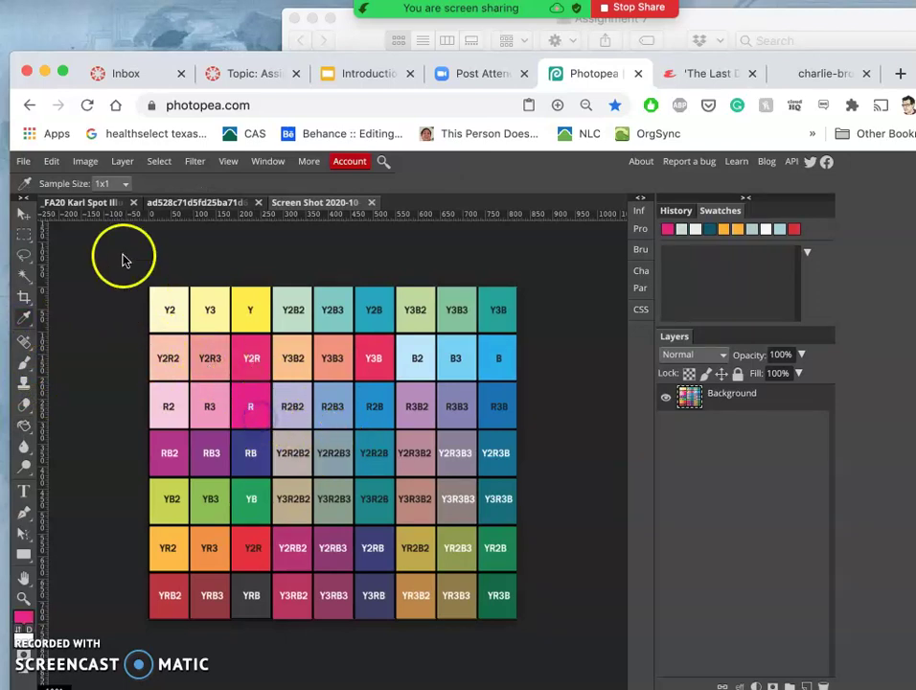
pyautogui.click(86, 203)
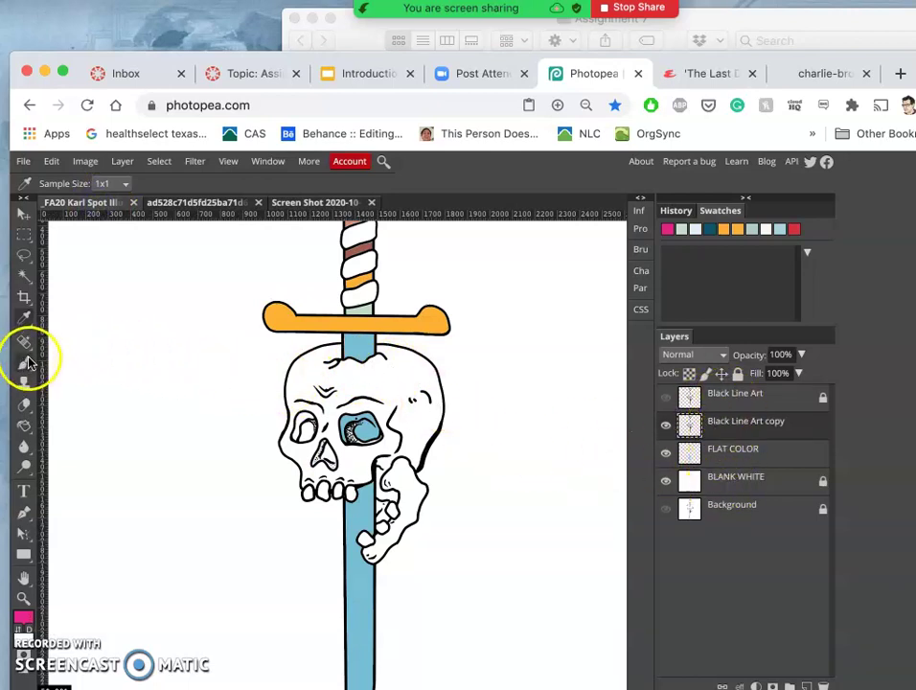
# Paint-bucket the skull's hand and the sword grip's bands with pink
pyautogui.click(23, 424)
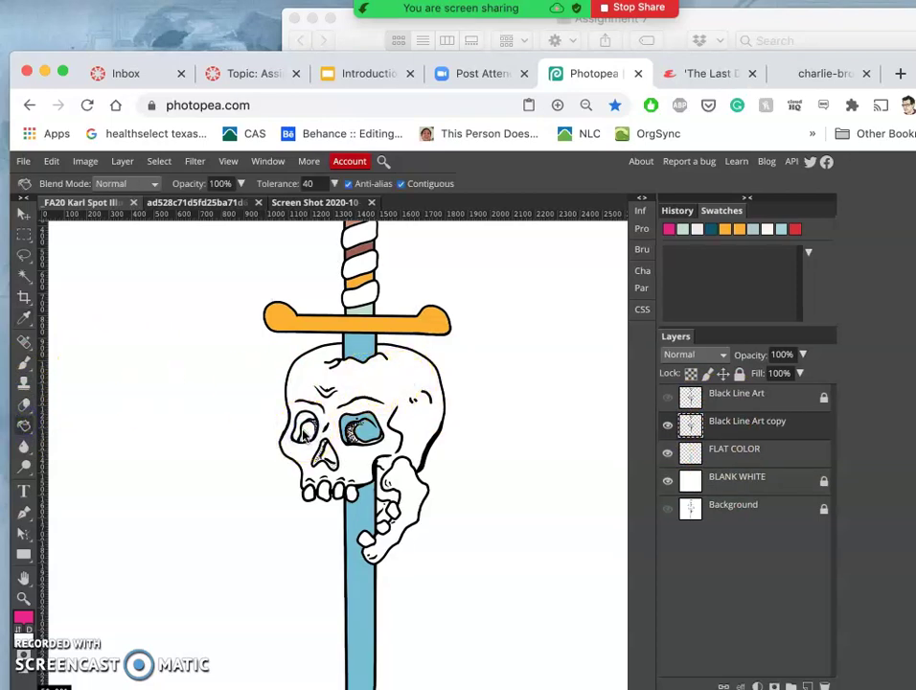
pyautogui.click(404, 493)
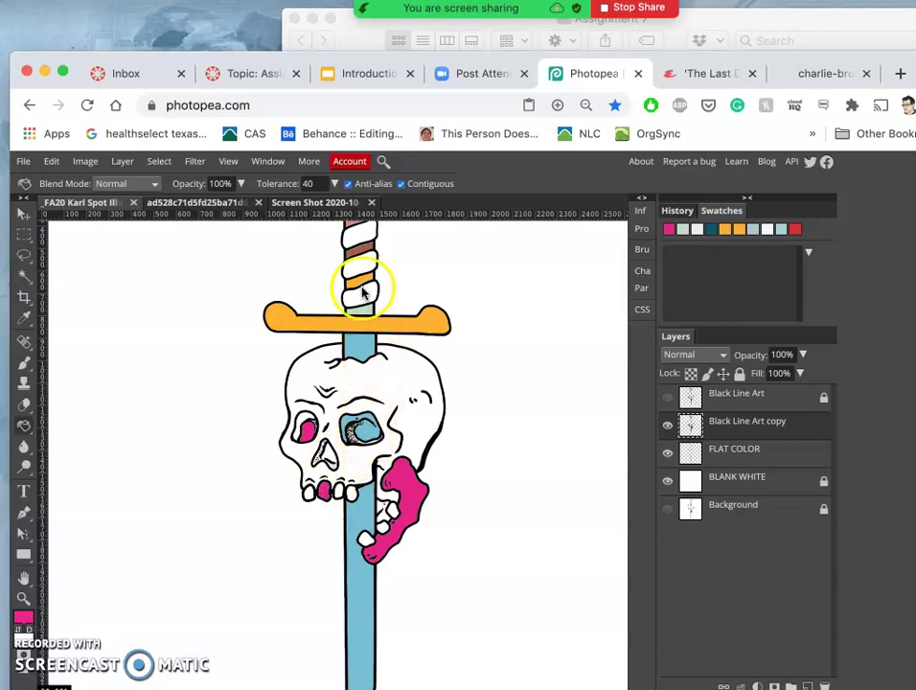
pyautogui.click(361, 235)
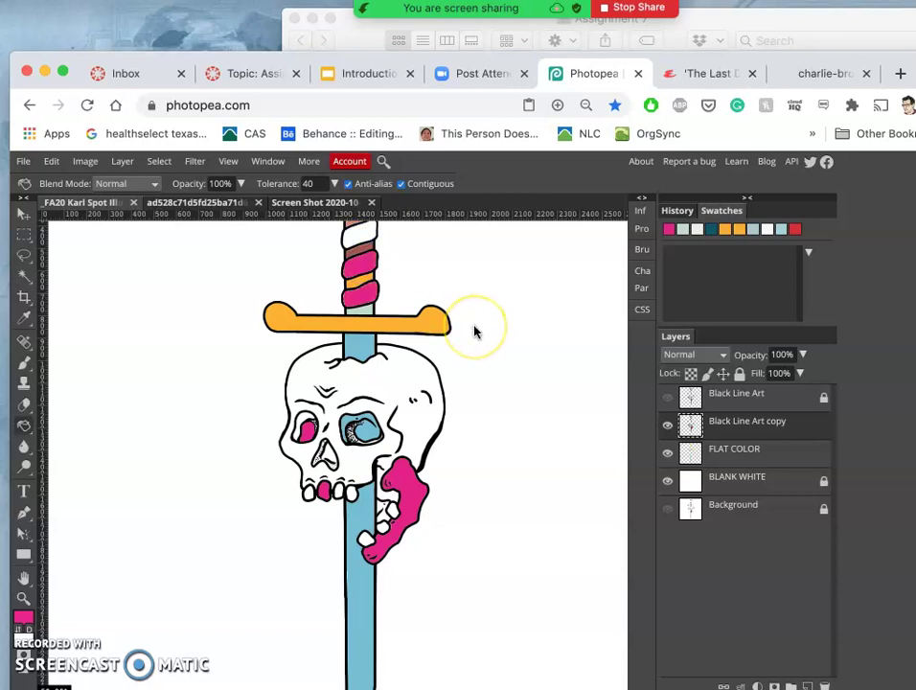
pyautogui.scroll(3, 474, 332)
pyautogui.scroll(-1, 467, 330)
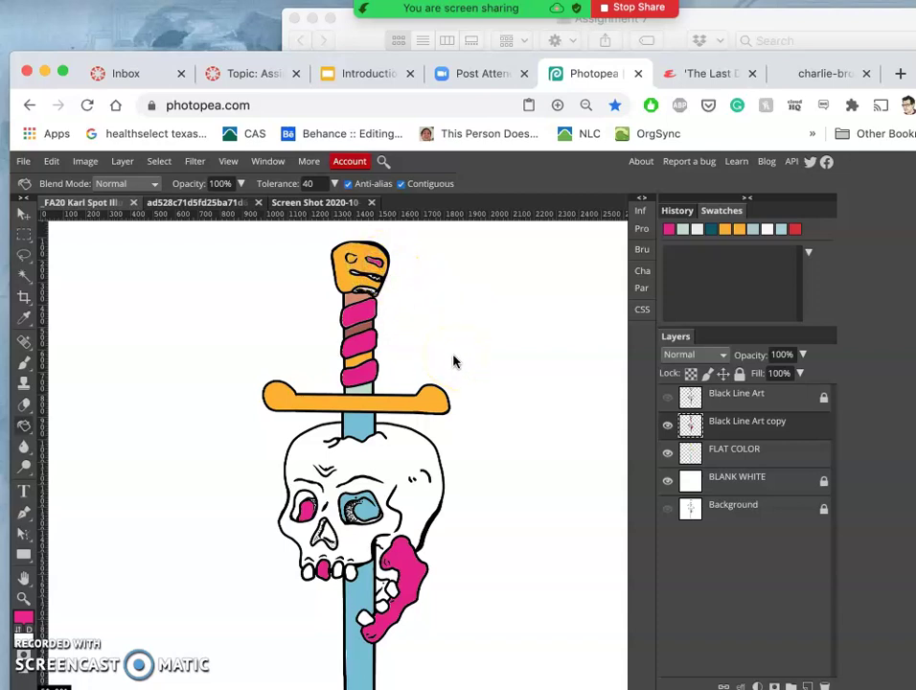
pyautogui.scroll(-5, 455, 361)
pyautogui.scroll(3, 455, 362)
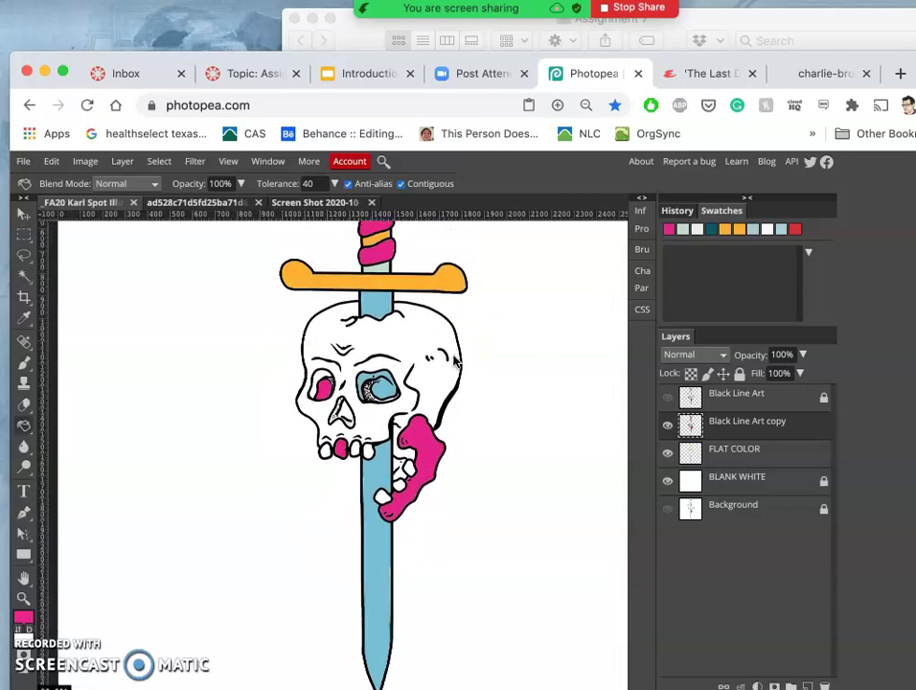
pyautogui.scroll(2, 455, 361)
pyautogui.hscroll(1, 455, 361)
# Toggle the FLAT COLOR and Black Line Art copy layers to compare the pink fills
pyautogui.click(667, 454)
pyautogui.click(666, 455)
pyautogui.click(666, 455)
pyautogui.click(667, 424)
pyautogui.click(666, 423)
pyautogui.click(667, 424)
pyautogui.click(667, 423)
pyautogui.click(667, 455)
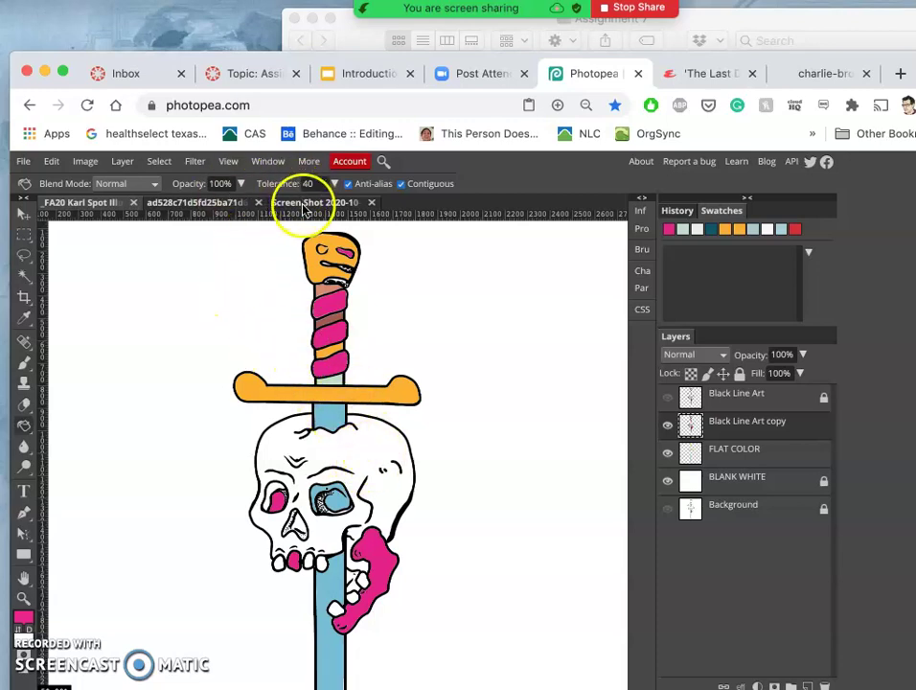
# Sample the yellow Y colour from the colour chart and return to the skull illustration
pyautogui.click(335, 203)
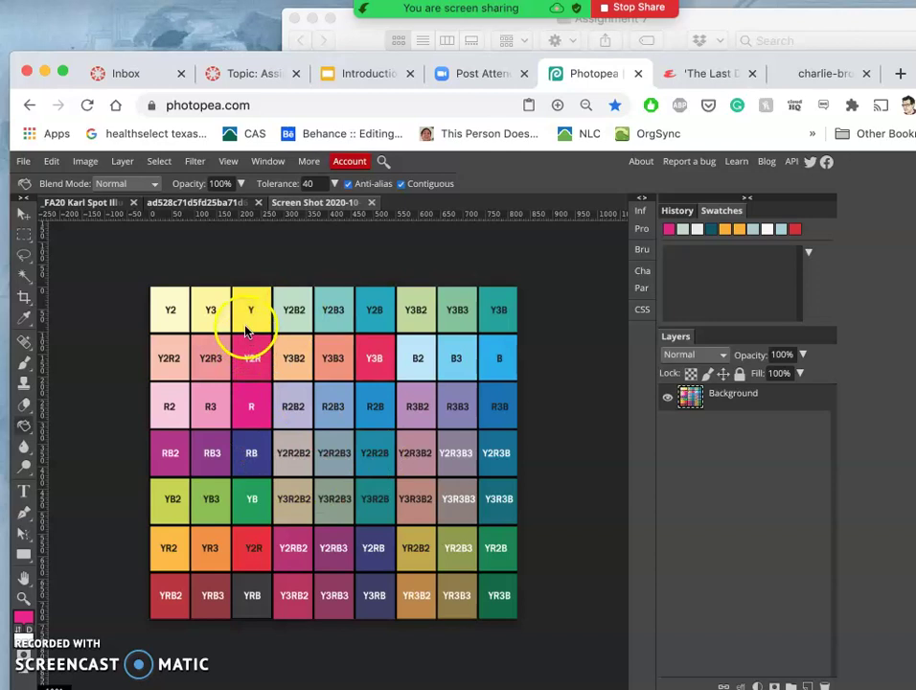
pyautogui.click(24, 318)
pyautogui.click(246, 327)
pyautogui.click(81, 203)
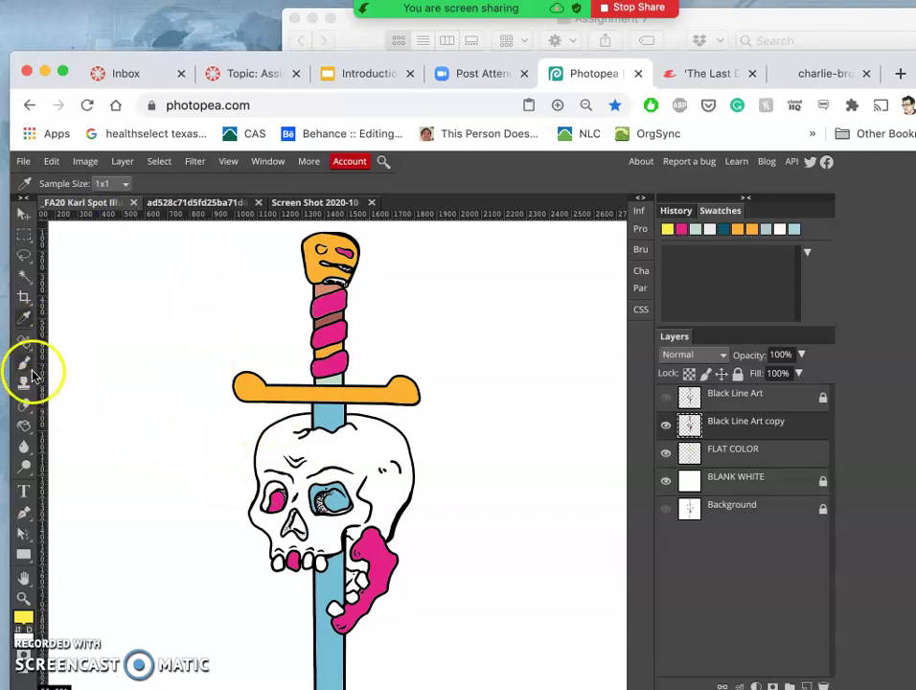
# Paint-bucket the skull's nose, teeth and small bone piece with yellow
pyautogui.click(24, 424)
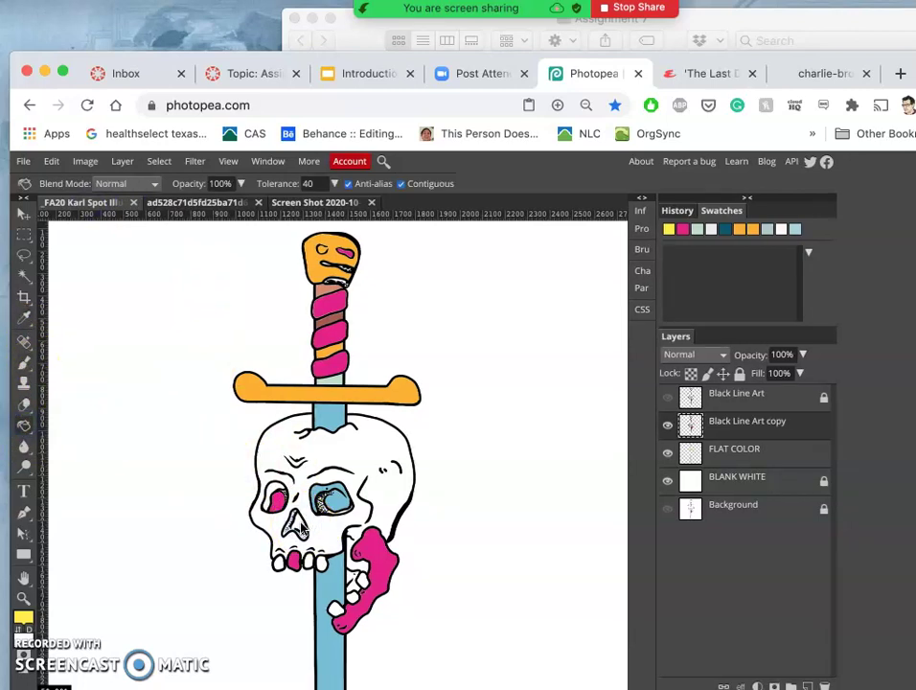
pyautogui.click(327, 542)
pyautogui.click(319, 563)
pyautogui.click(335, 605)
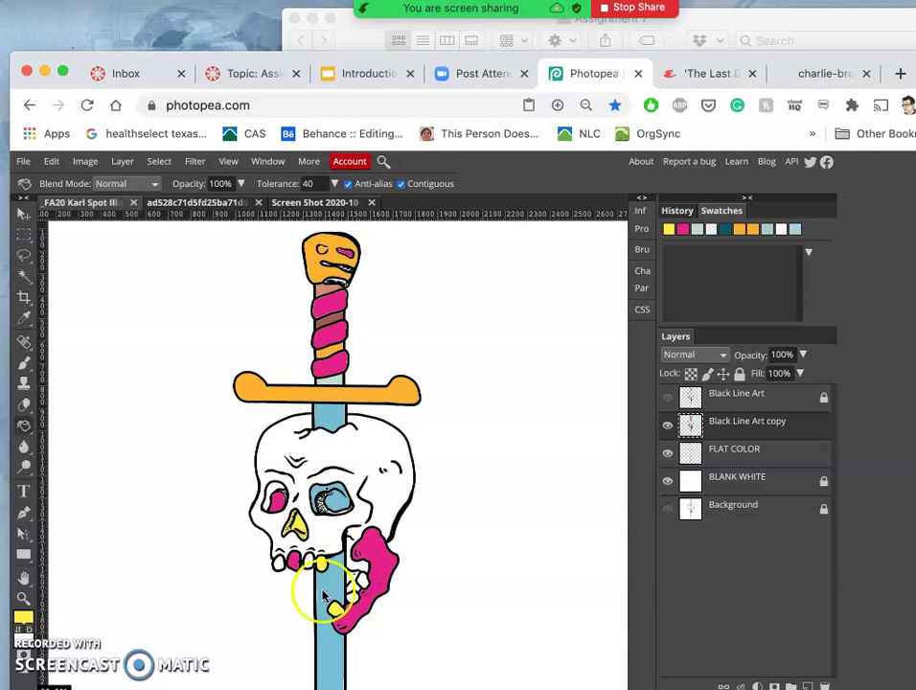
pyautogui.click(279, 566)
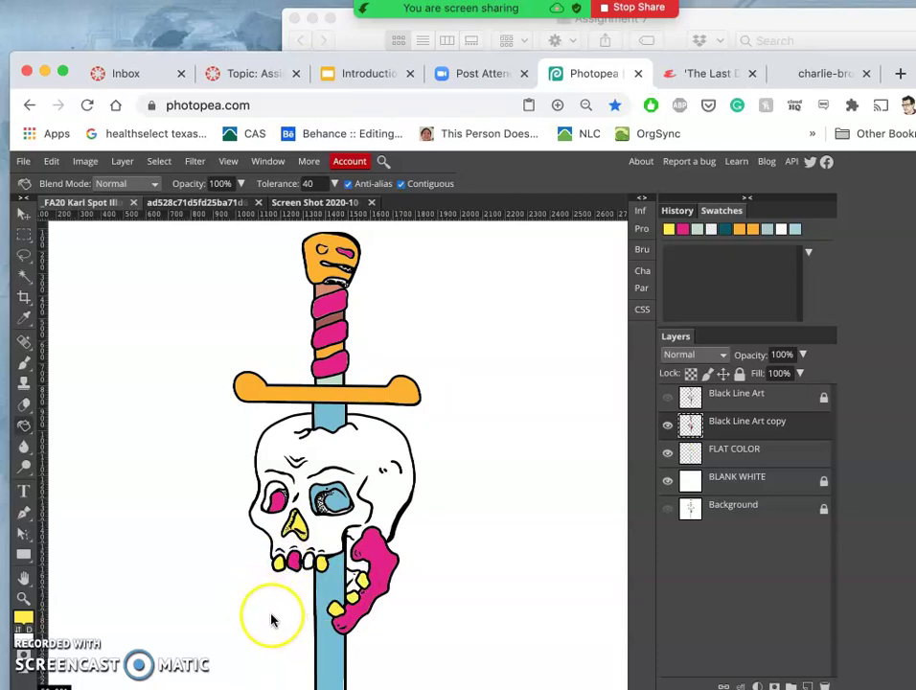
pyautogui.scroll(-5, 271, 613)
pyautogui.scroll(2, 271, 618)
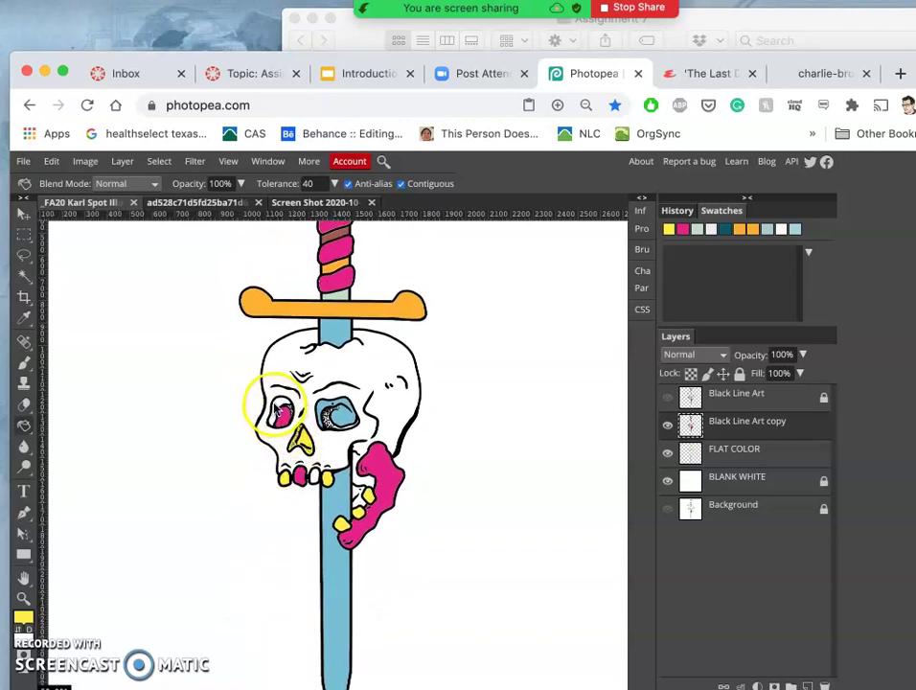
# Sample the lime green YB2 from the chart and fill the skull's left eye with it
pyautogui.click(281, 203)
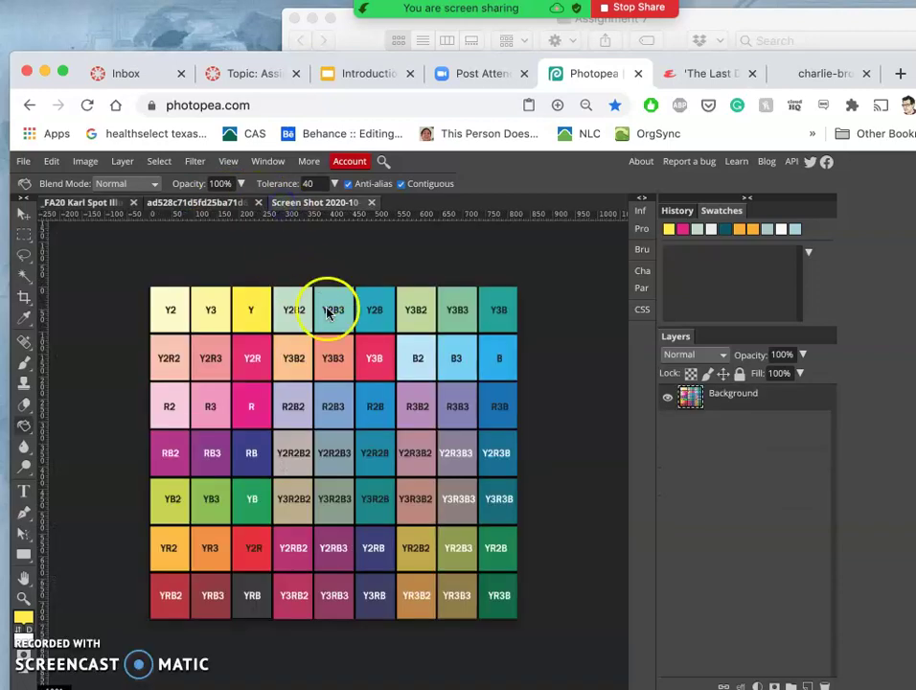
pyautogui.click(23, 317)
pyautogui.click(175, 515)
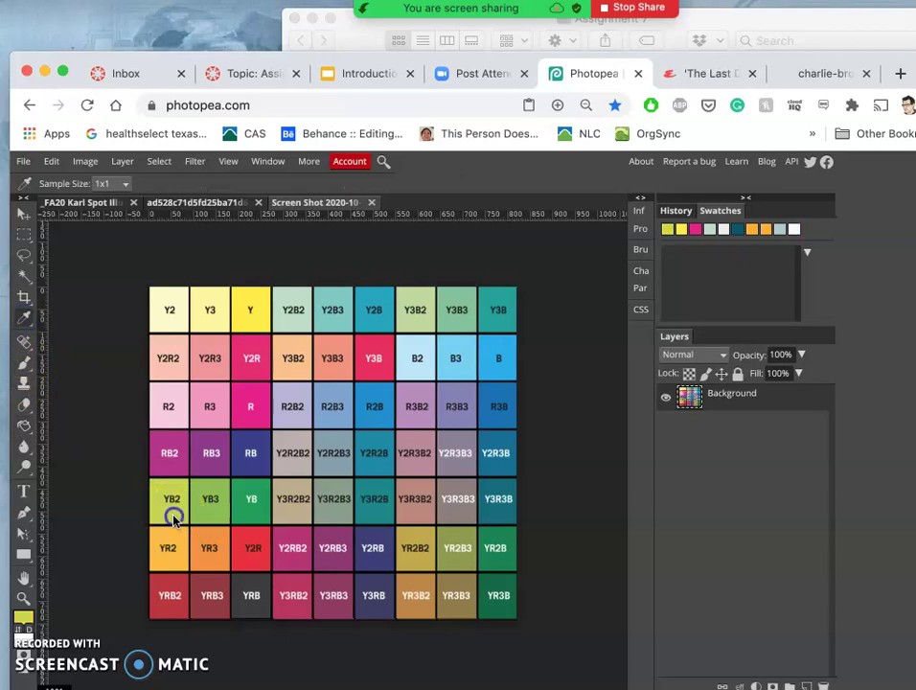
pyautogui.click(93, 204)
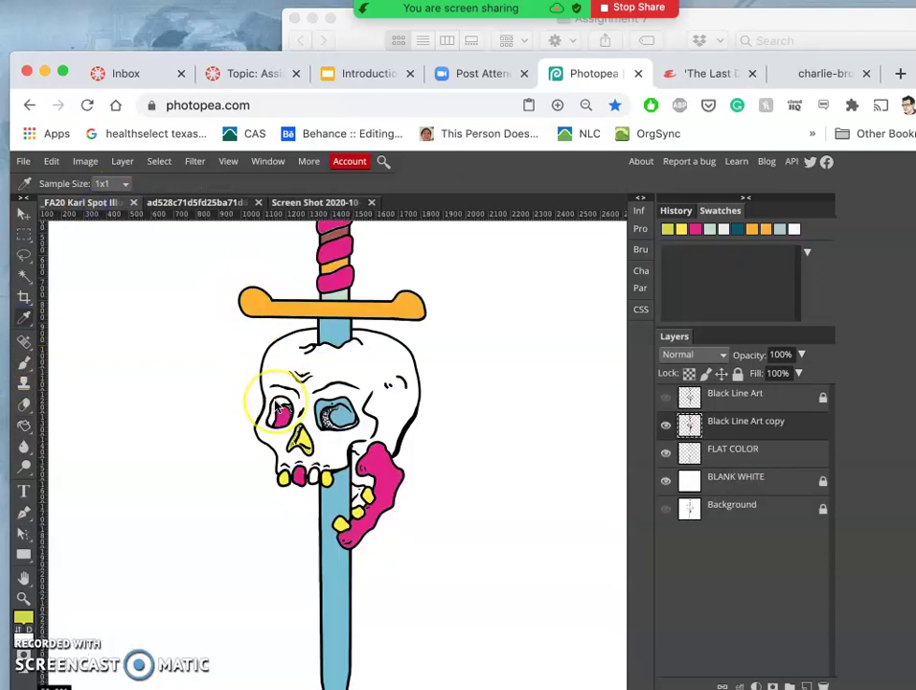
pyautogui.click(24, 424)
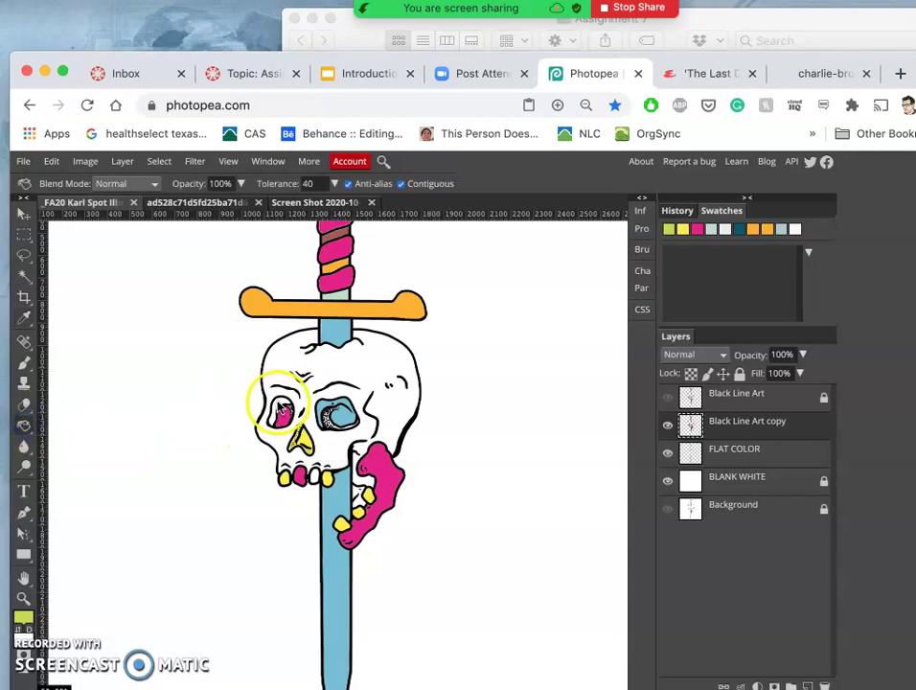
pyautogui.click(278, 410)
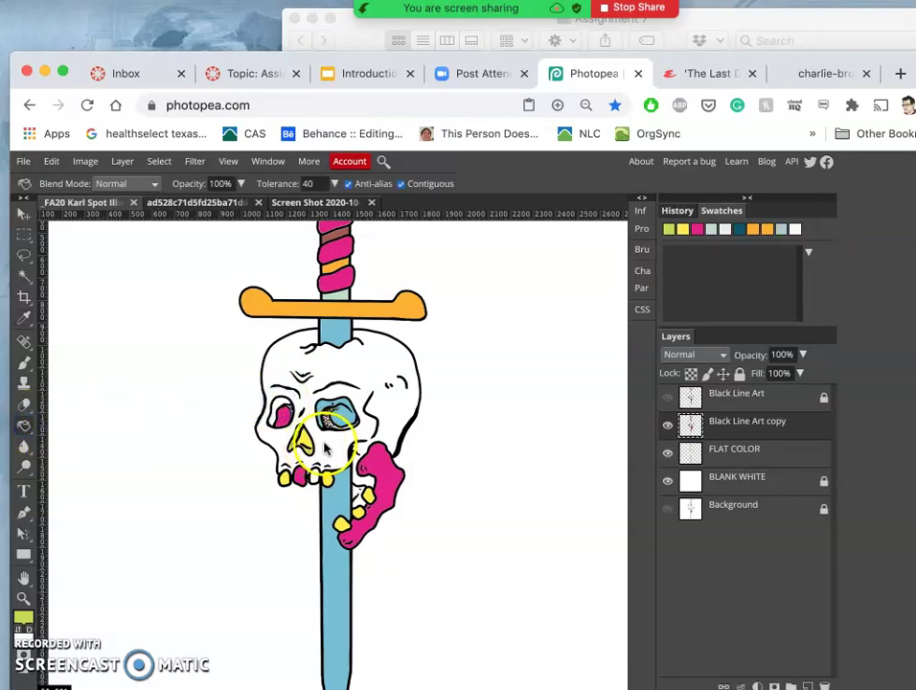
# Fill the white streaks and specks inside the pommel's outlines with lime green
pyautogui.scroll(2, 368, 348)
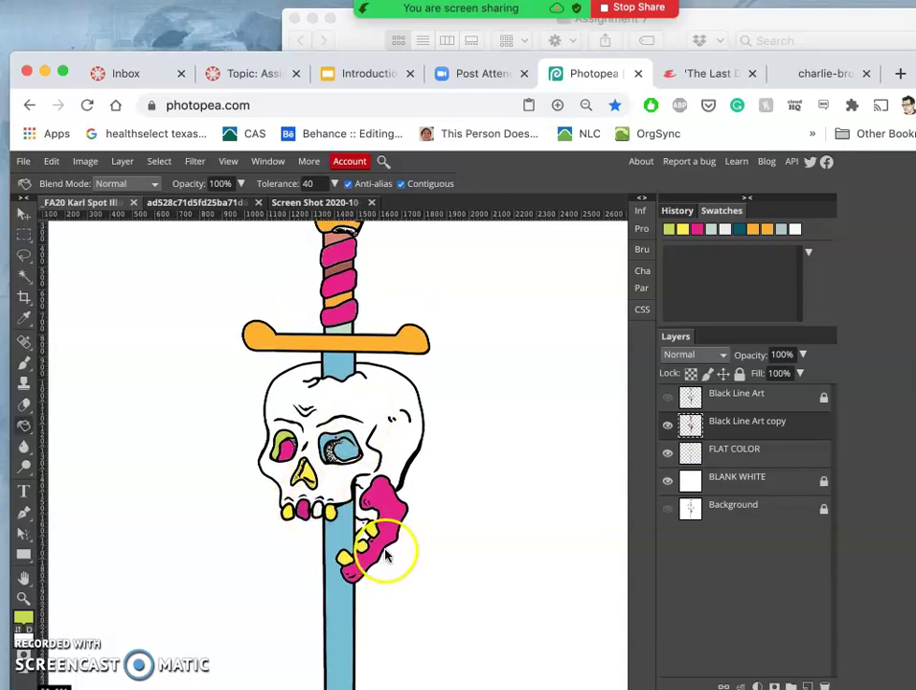
pyautogui.scroll(5, 386, 444)
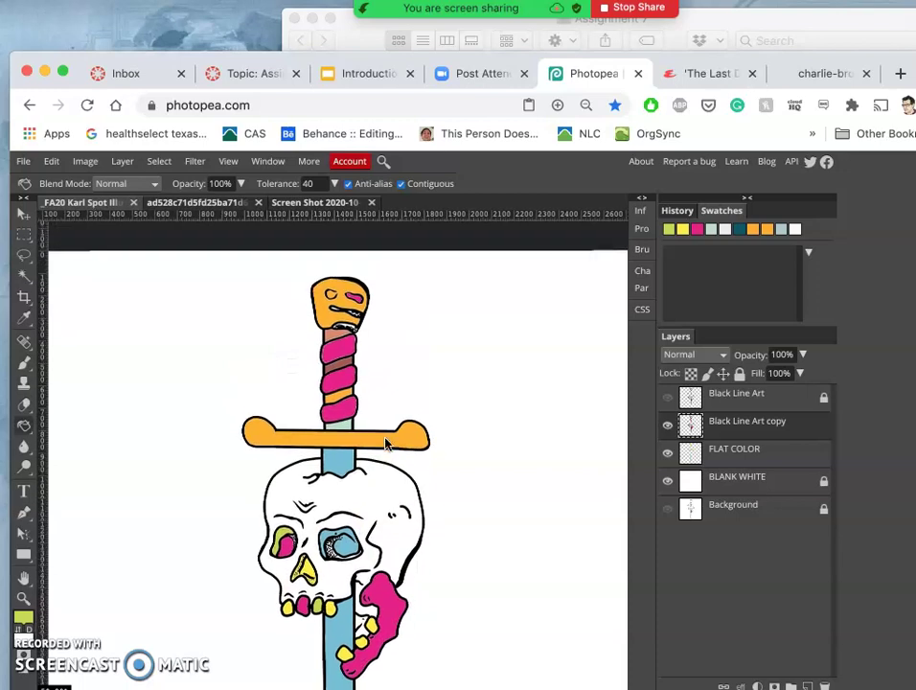
pyautogui.scroll(10, 353, 338)
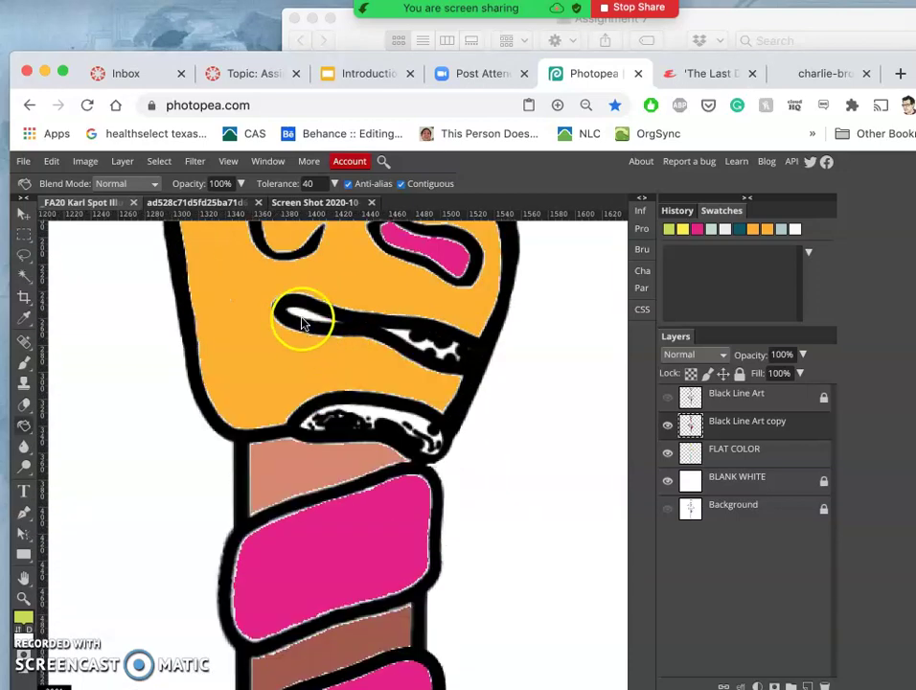
pyautogui.click(401, 335)
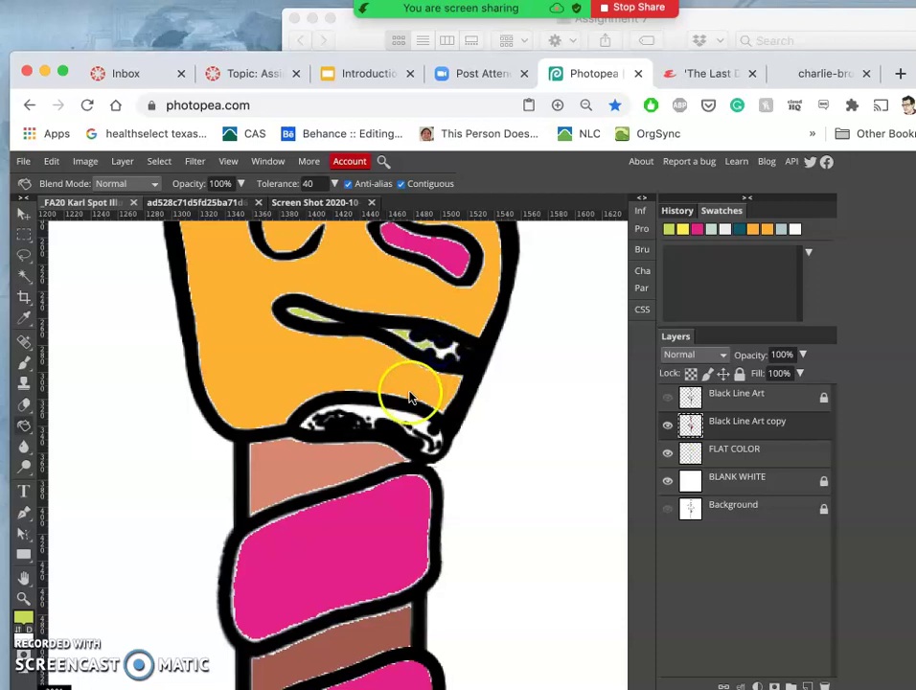
pyautogui.click(377, 415)
pyautogui.click(335, 418)
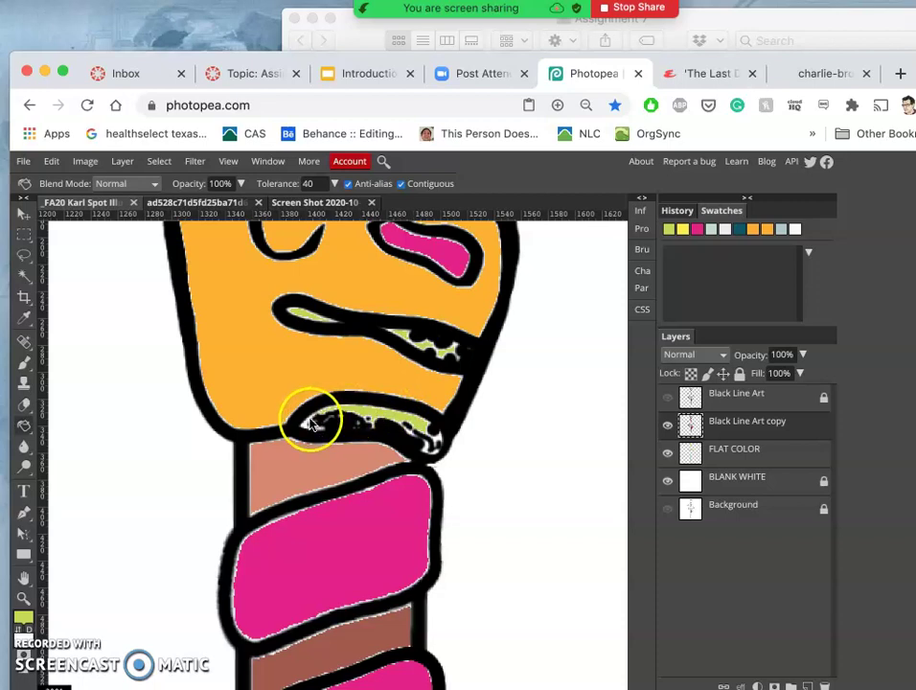
pyautogui.click(409, 440)
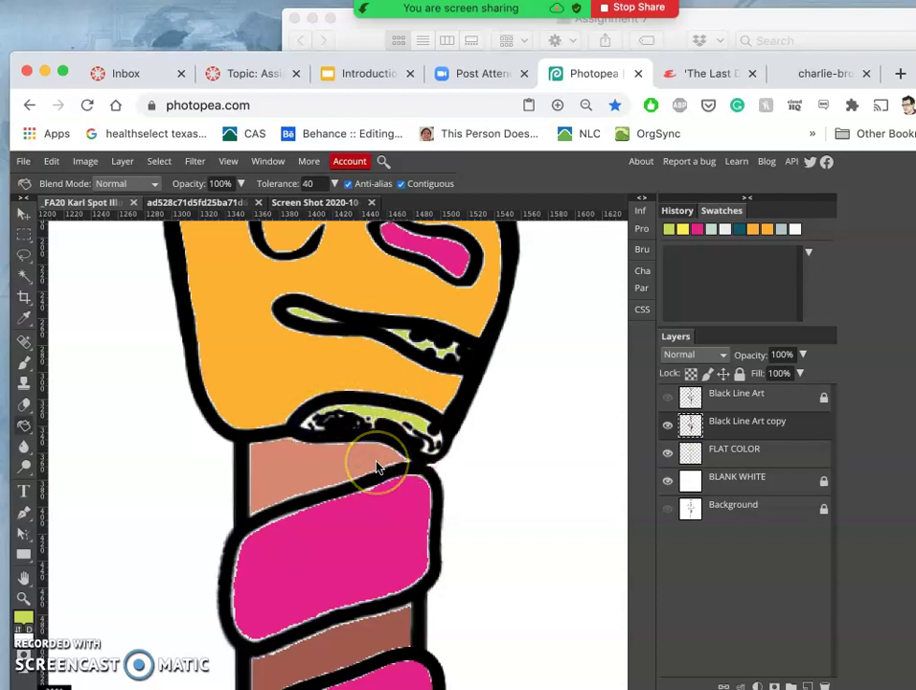
pyautogui.scroll(-5, 376, 468)
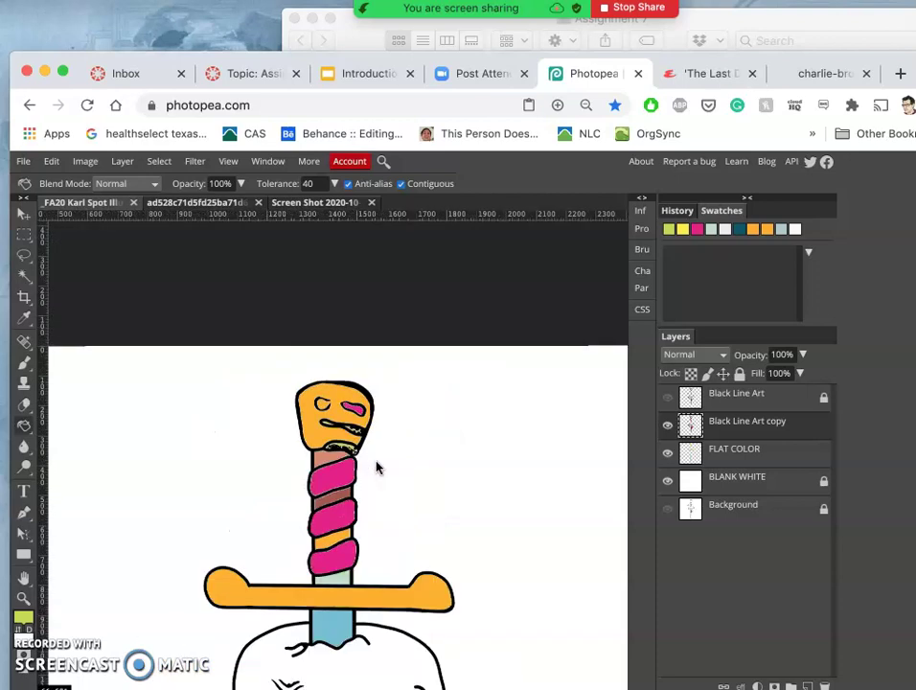
# Look over the coloured sword and skull, then choose the Lasso tool
pyautogui.scroll(-10, 377, 468)
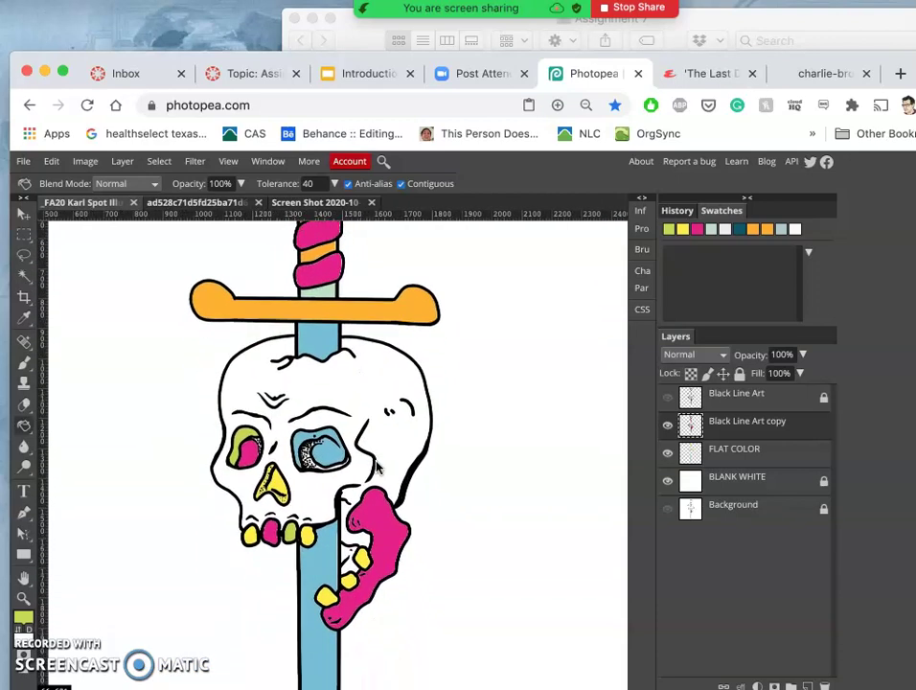
pyautogui.scroll(-10, 376, 467)
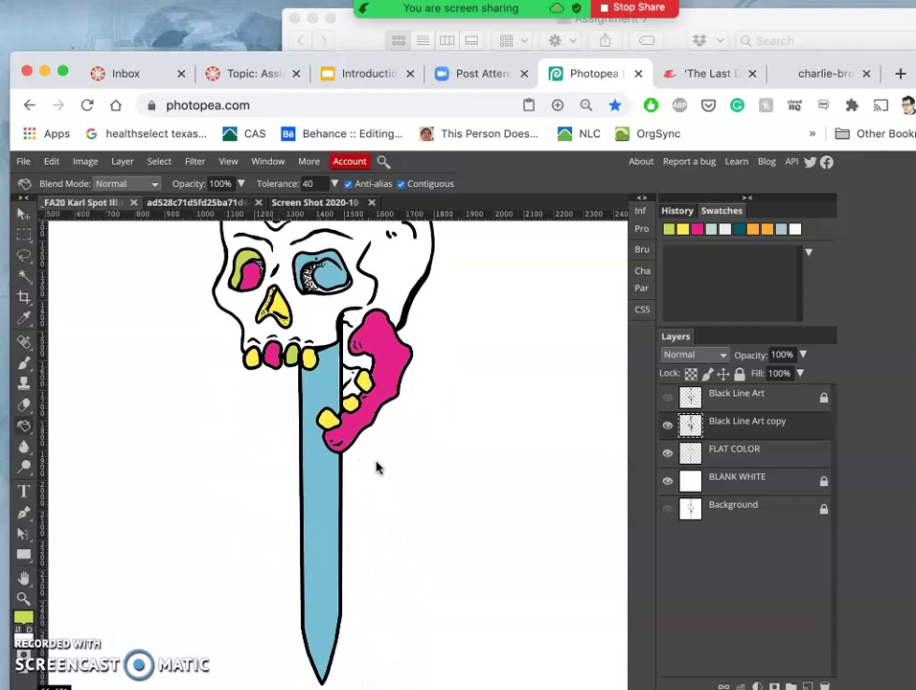
pyautogui.scroll(10, 377, 467)
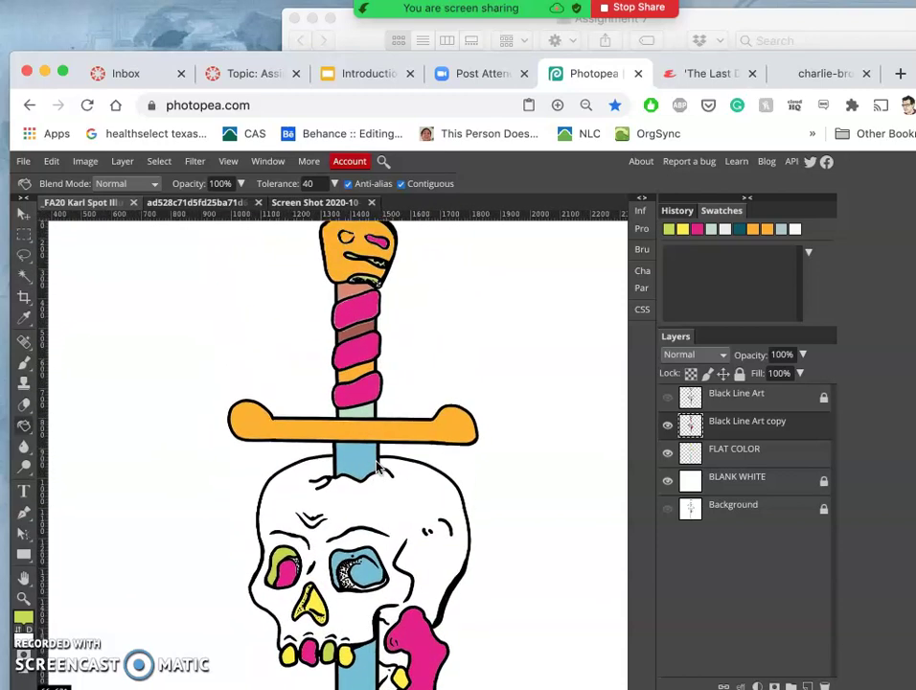
pyautogui.scroll(-6, 376, 467)
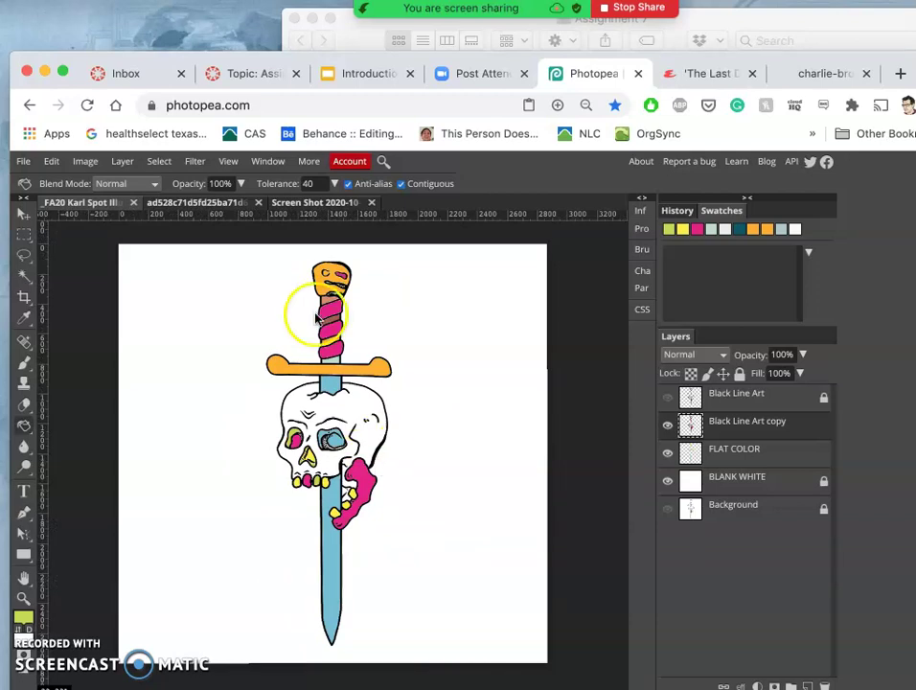
pyautogui.click(28, 257)
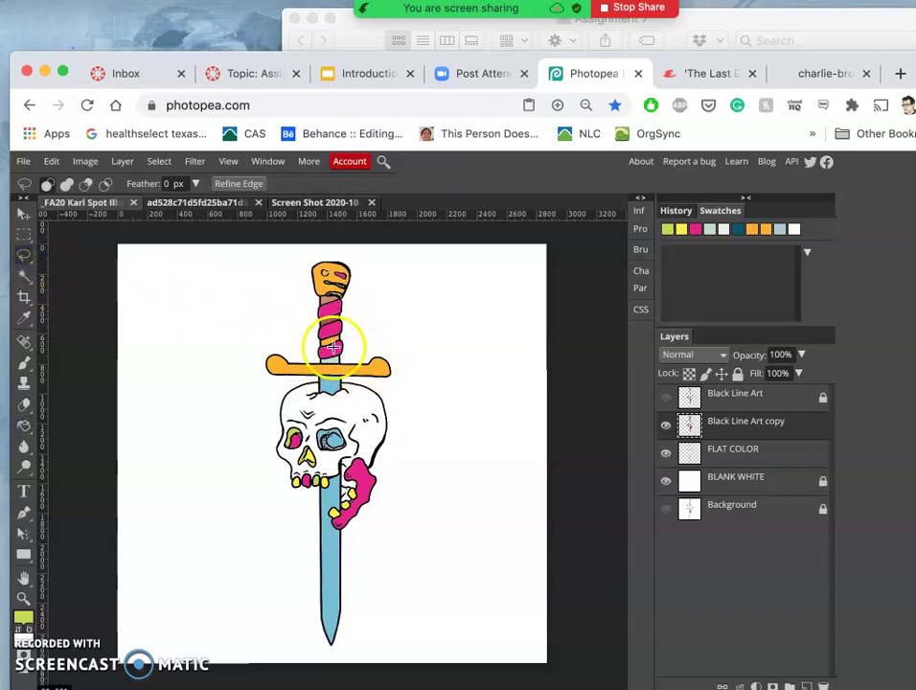
# Zoom and pan around the skull and dagger to inspect the flat colours up close
pyautogui.scroll(5, 330, 348)
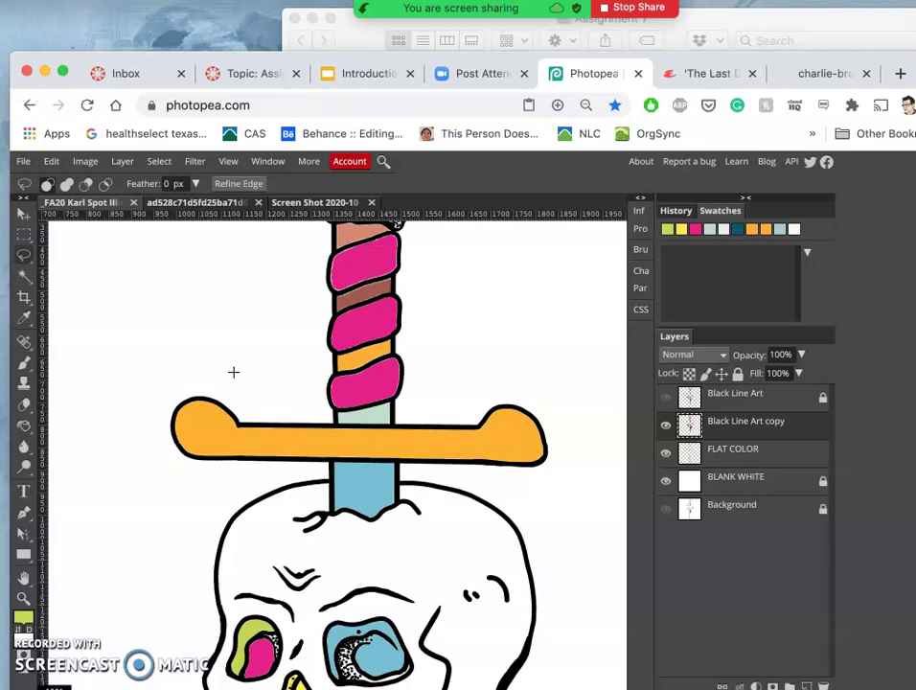
pyautogui.scroll(-3, 233, 371)
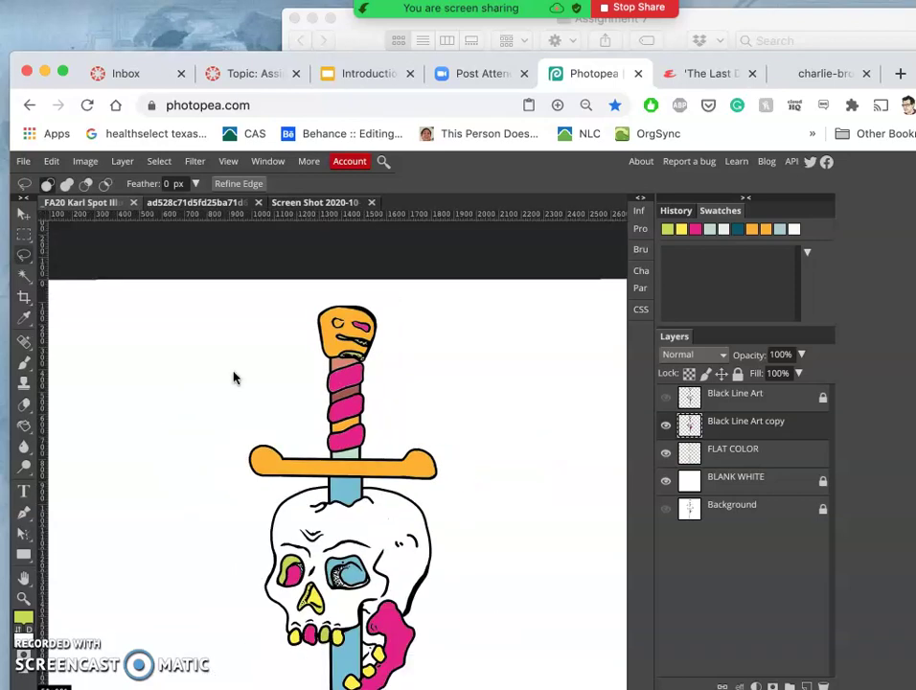
pyautogui.scroll(-5, 319, 419)
pyautogui.hscroll(3, 319, 419)
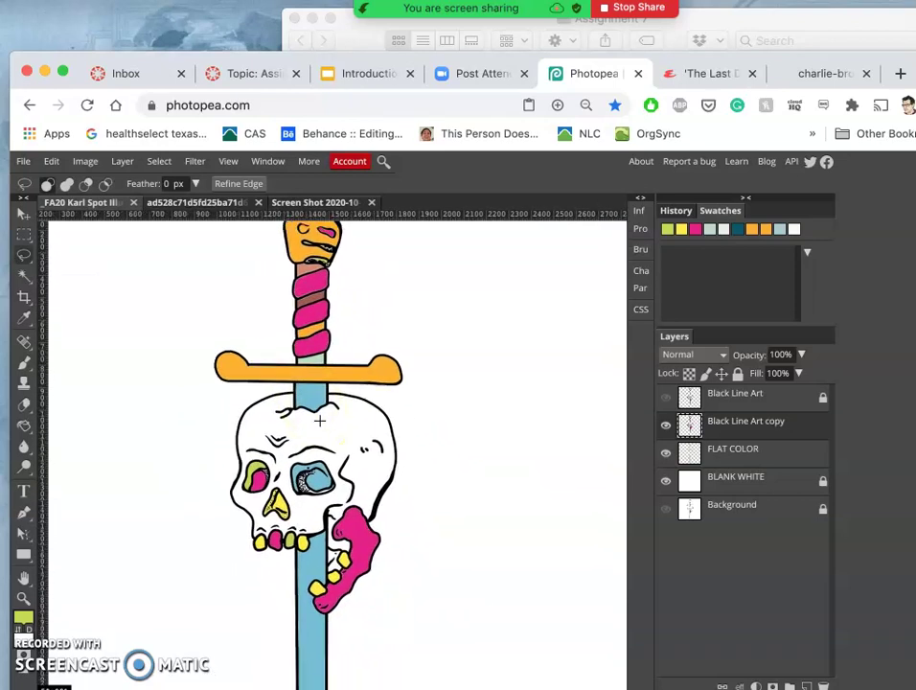
pyautogui.scroll(-1, 319, 419)
pyautogui.scroll(5, 319, 420)
pyautogui.hscroll(-1, 319, 420)
pyautogui.hscroll(-1, 319, 419)
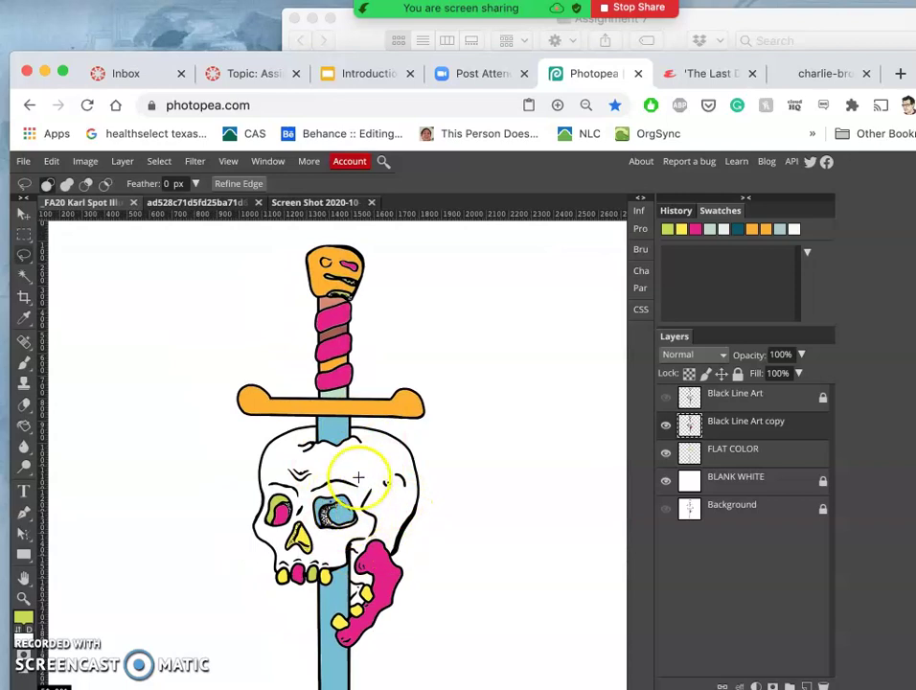
pyautogui.scroll(-3, 369, 514)
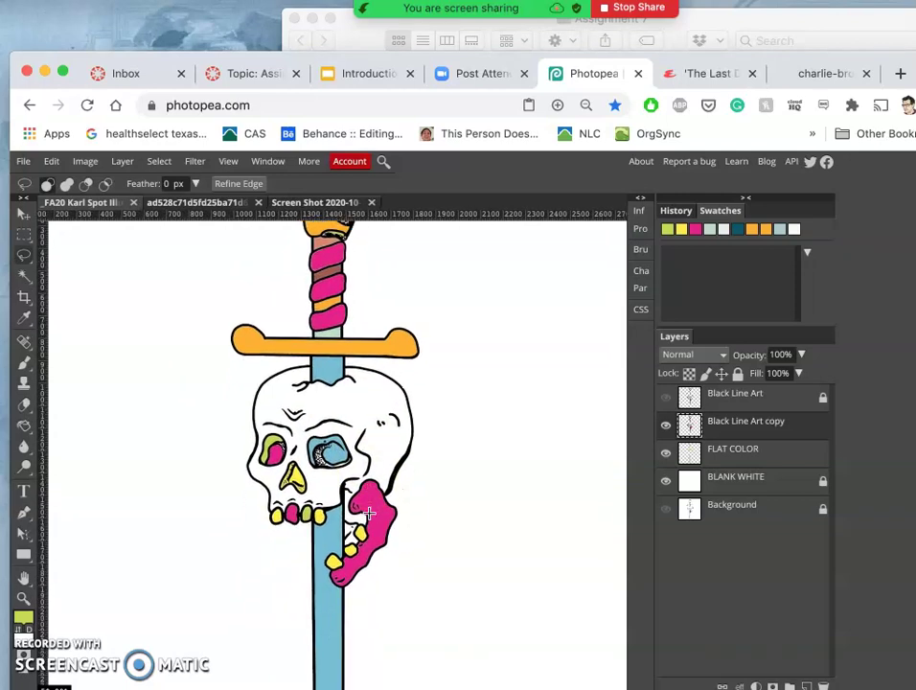
pyautogui.scroll(5, 386, 517)
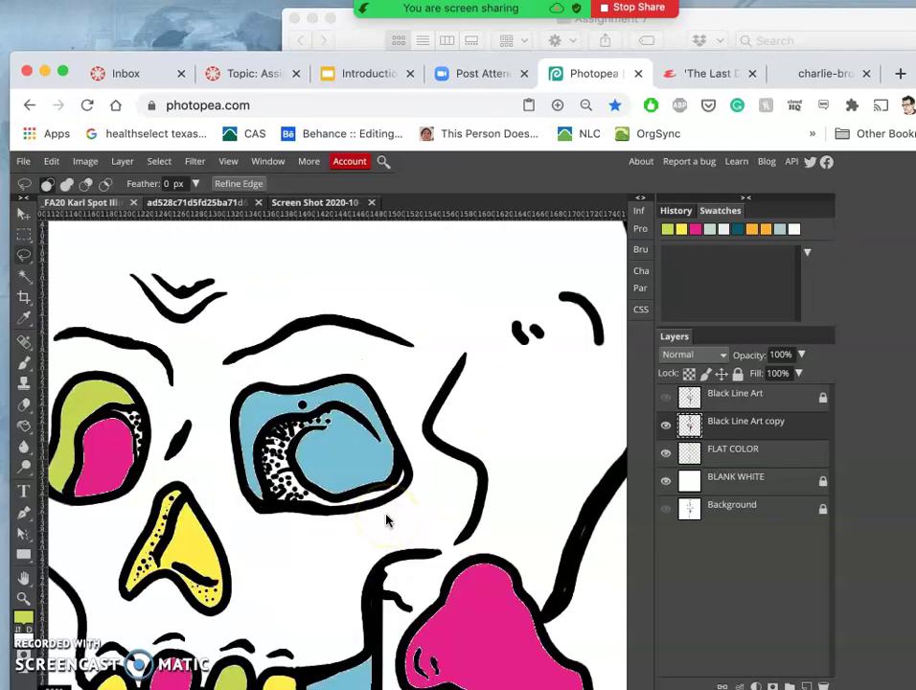
pyautogui.scroll(-3, 387, 518)
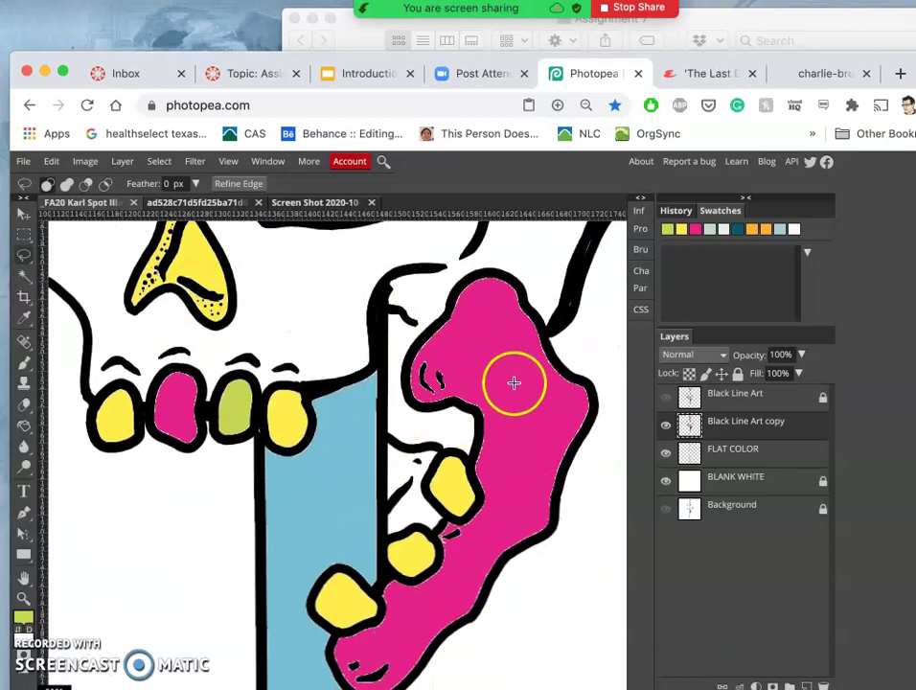
pyautogui.scroll(5, 520, 384)
pyautogui.scroll(5, 520, 386)
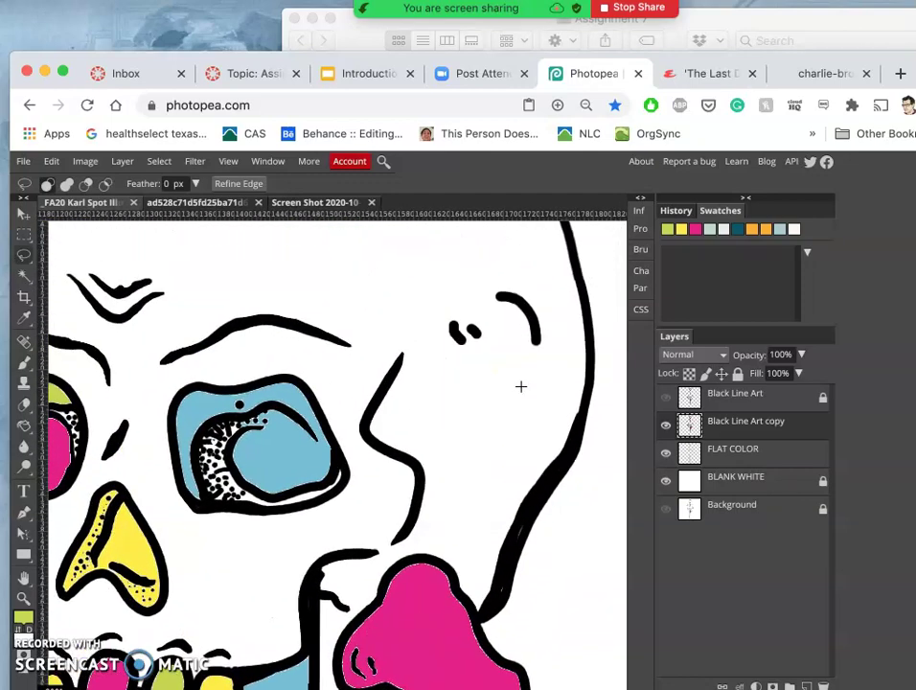
pyautogui.scroll(5, 520, 386)
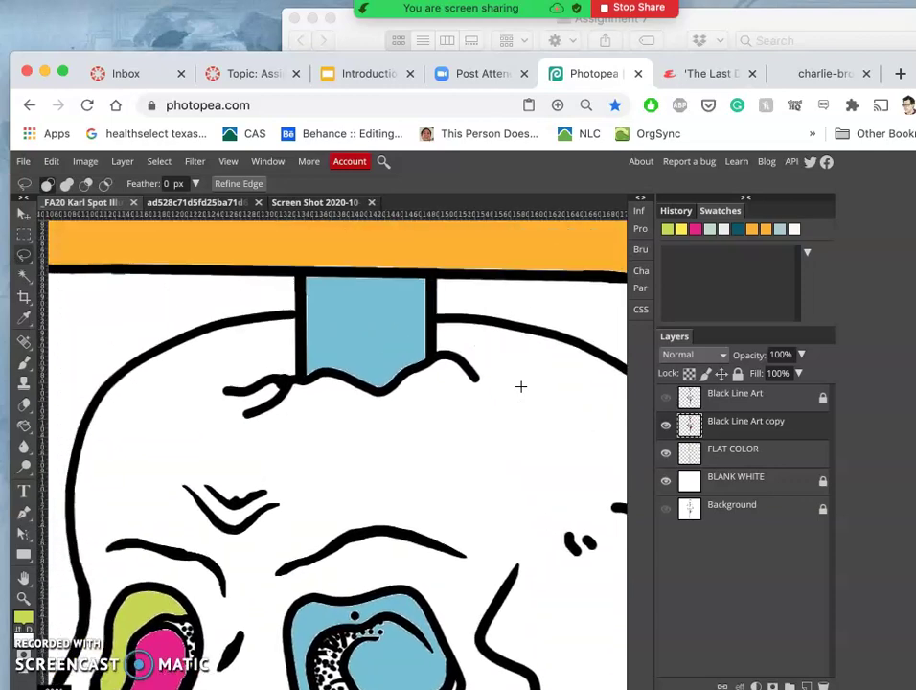
pyautogui.click(341, 357)
pyautogui.scroll(5, 288, 290)
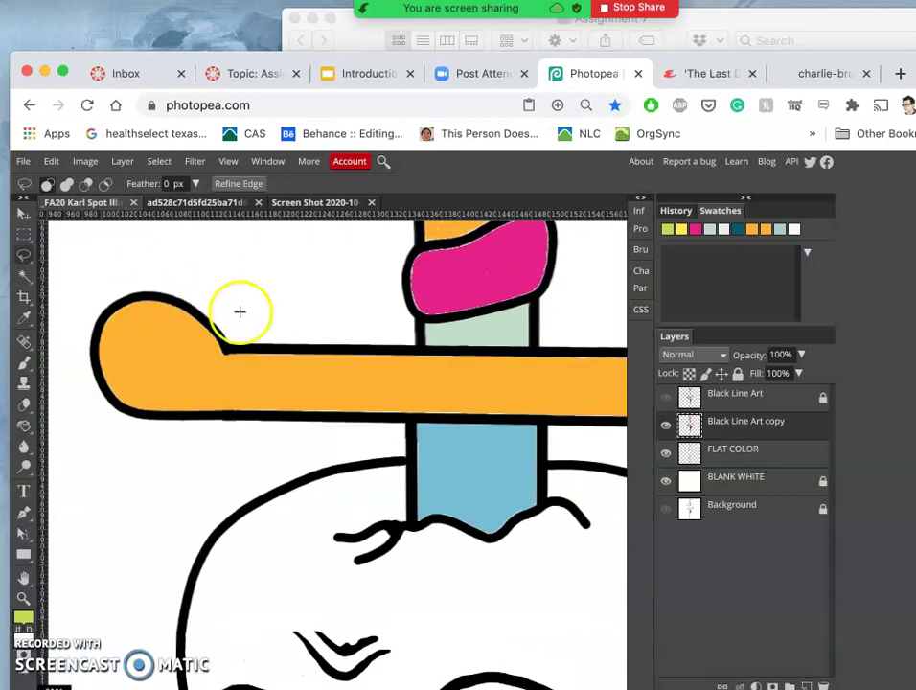
pyautogui.scroll(-5, 324, 299)
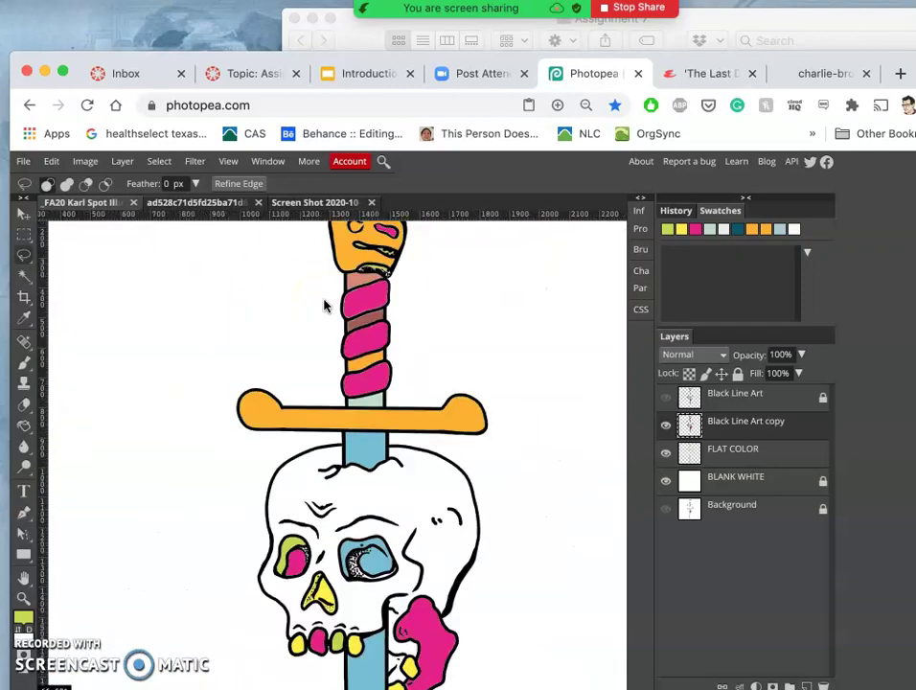
pyautogui.scroll(-3, 323, 305)
pyautogui.click(522, 341)
pyautogui.click(163, 297)
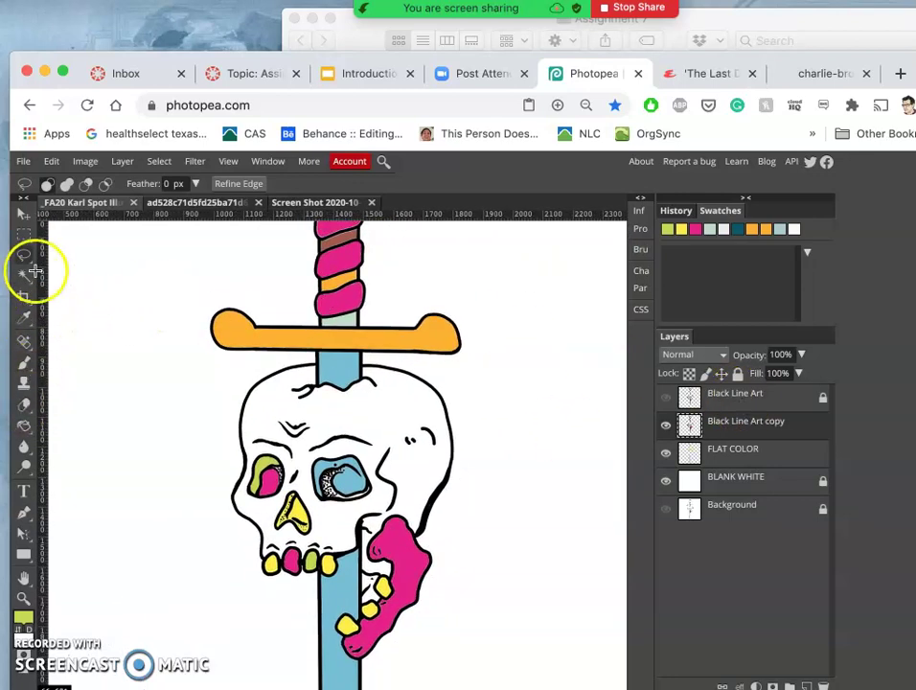
pyautogui.moveTo(402, 414); pyautogui.dragTo(445, 379)
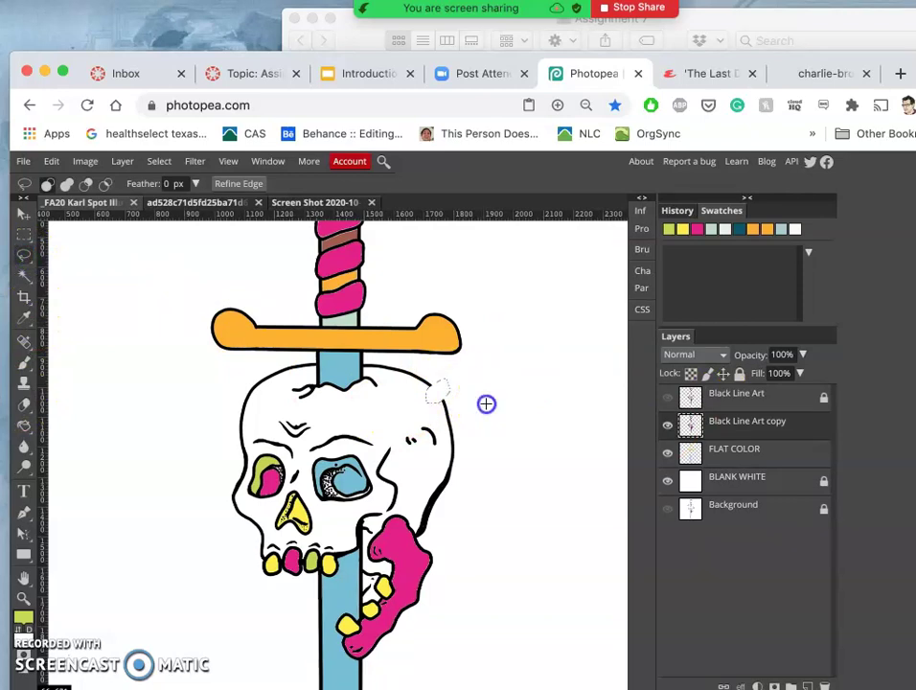
pyautogui.moveTo(487, 402)
pyautogui.mouseDown()
pyautogui.moveTo(436, 395)
pyautogui.moveTo(472, 438)
pyautogui.moveTo(573, 480)
pyautogui.mouseUp()
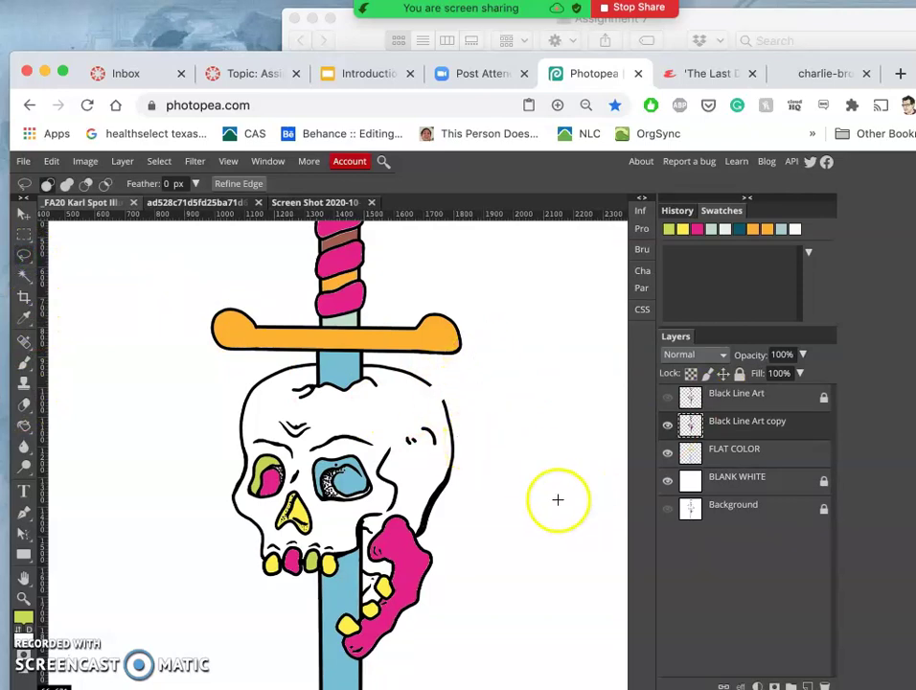
pyautogui.click(24, 426)
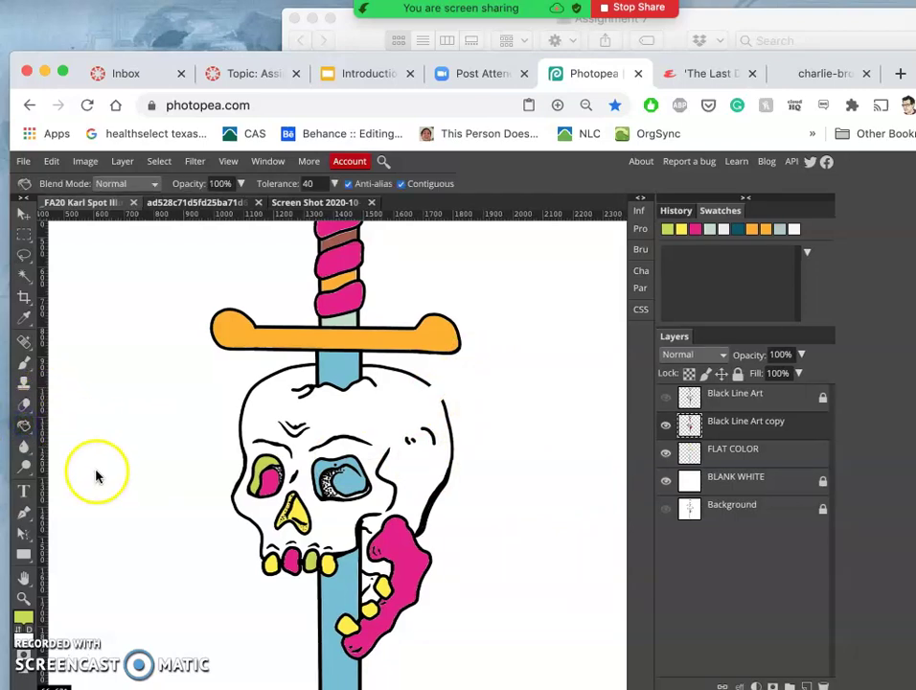
pyautogui.click(382, 420)
pyautogui.hotkey('ctrl', '-')
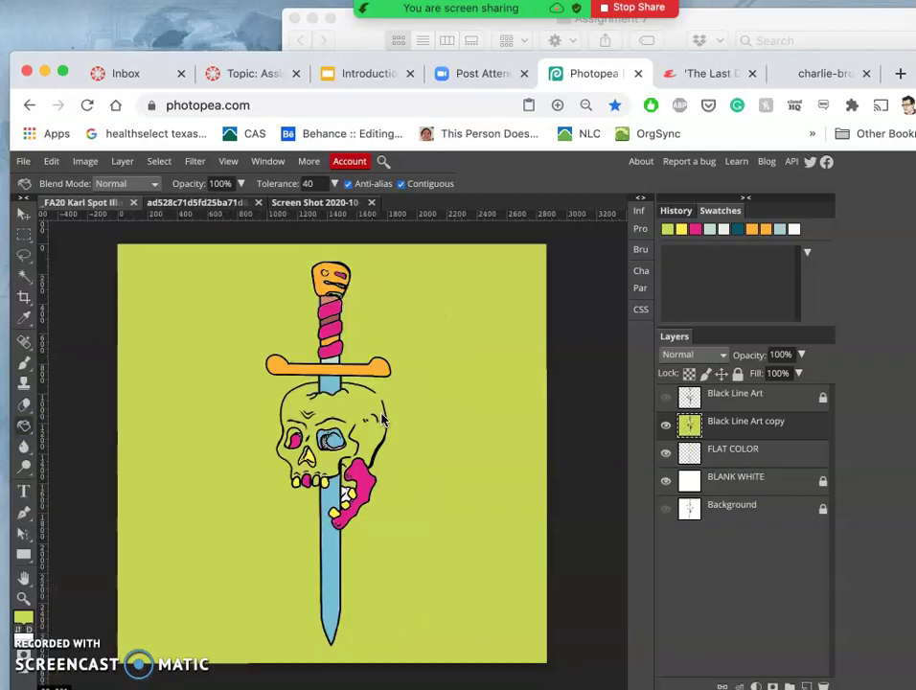
pyautogui.hotkey('ctrl', 'z')
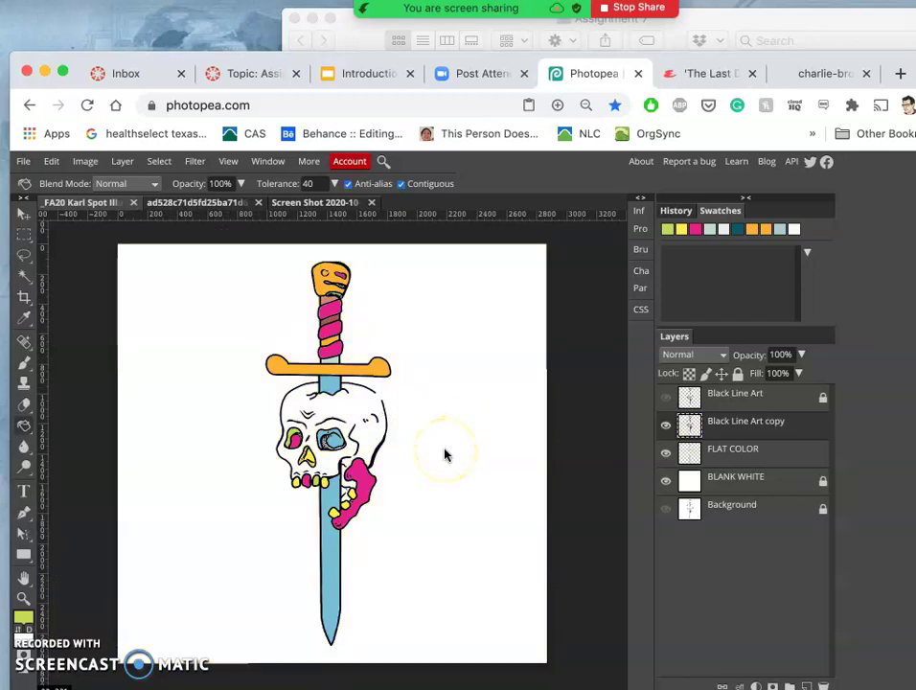
# Fill the white gap at the top of the pink jaw with pink
pyautogui.click(665, 424)
pyautogui.click(666, 425)
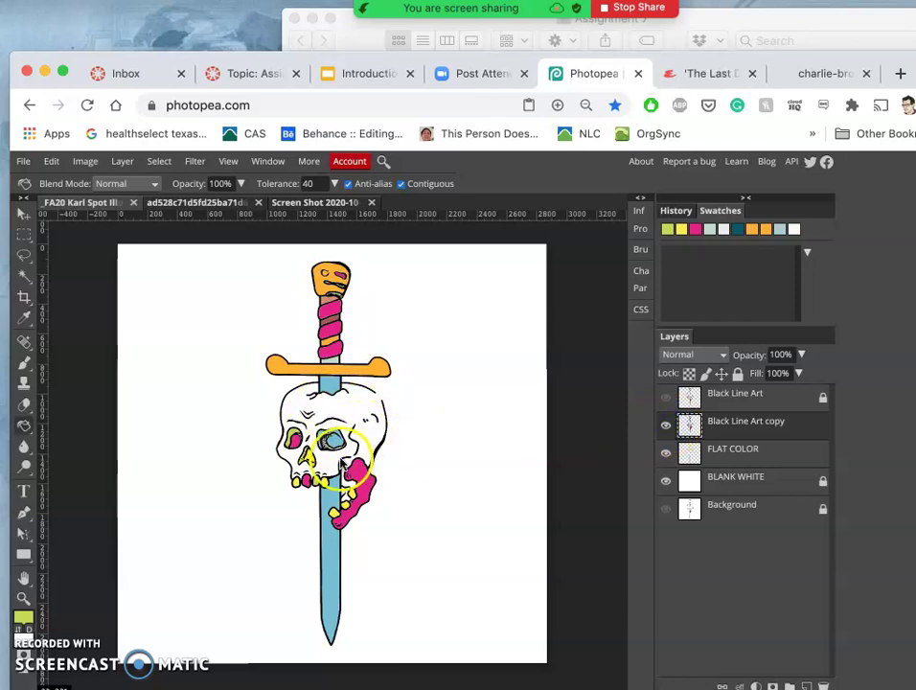
pyautogui.scroll(3, 342, 479)
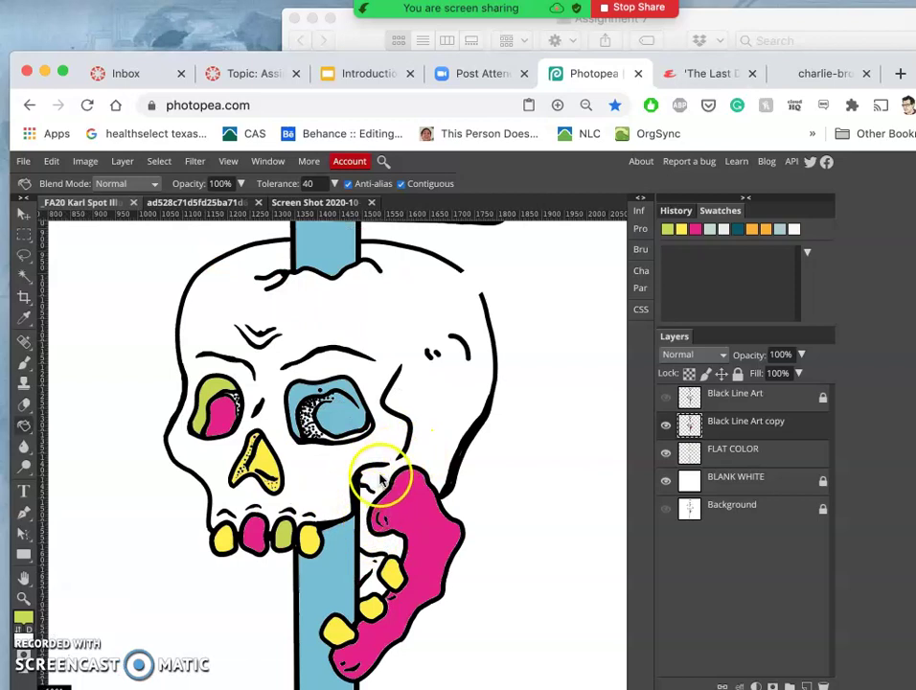
pyautogui.click(381, 476)
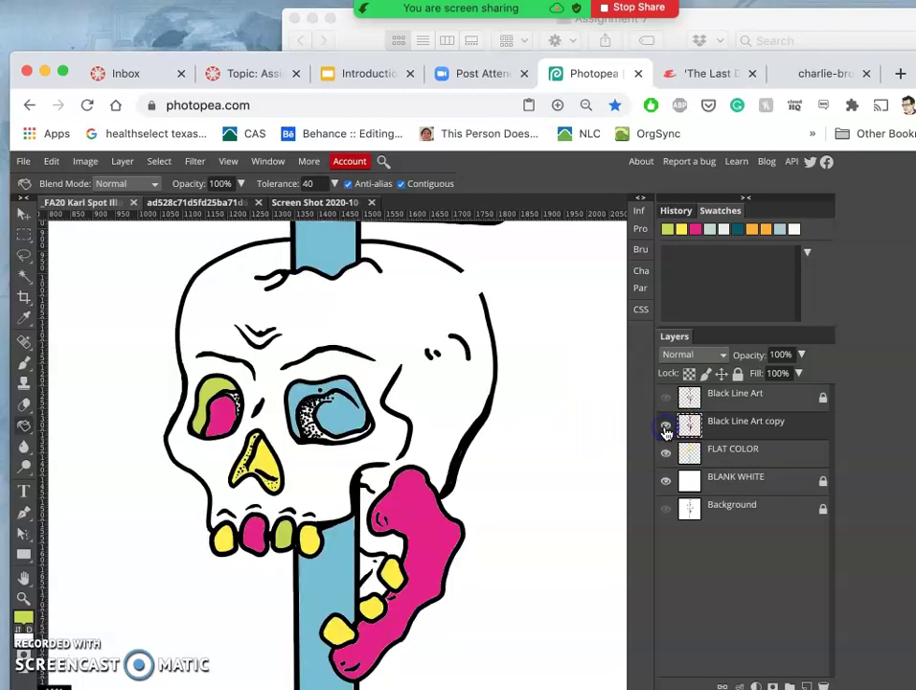
# Zoom out and hide FLAT COLOR so only the line-art copy's fills show over white
pyautogui.hotkey('ctrl', '-')
pyautogui.hotkey('ctrl', '-')
pyautogui.hotkey('ctrl', '-')
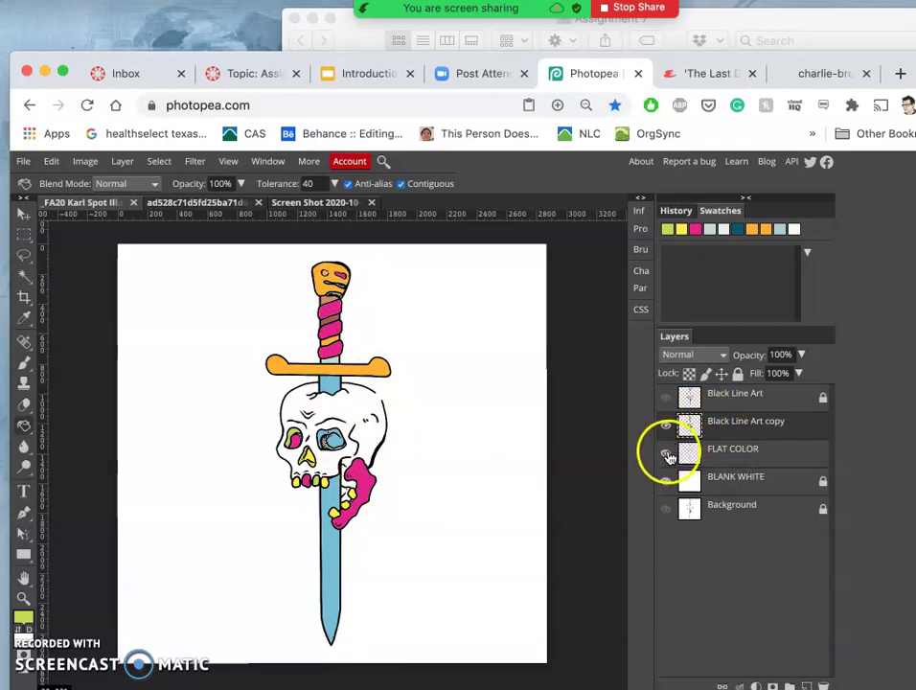
pyautogui.click(668, 455)
pyautogui.click(665, 482)
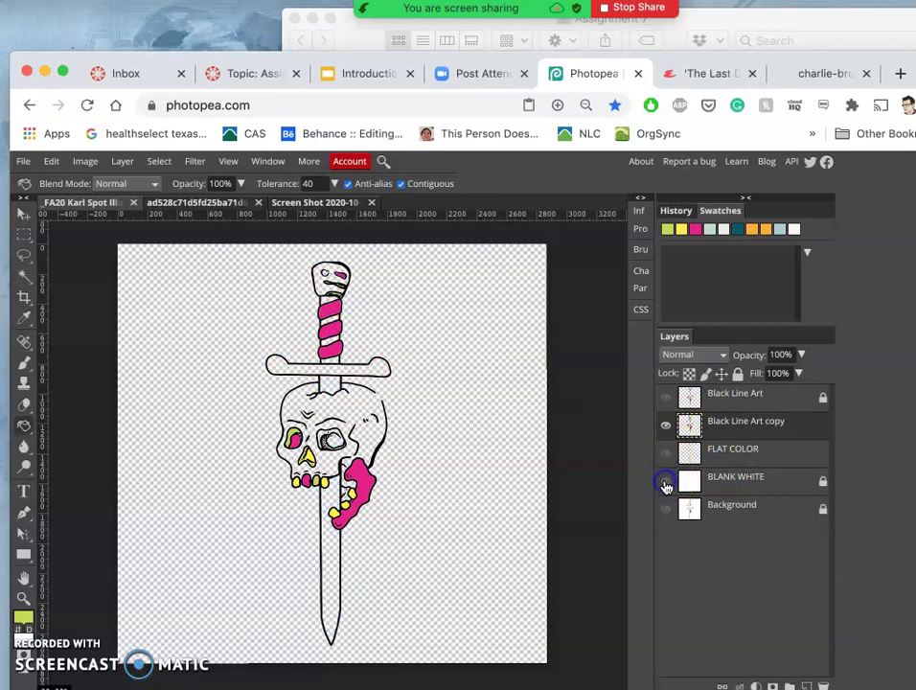
pyautogui.click(665, 482)
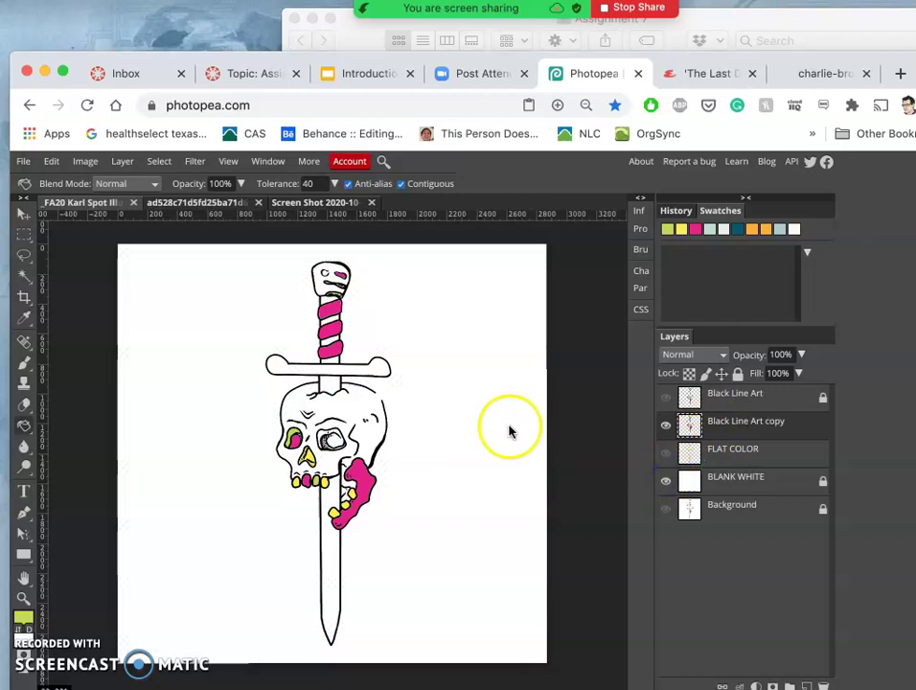
# Magic Wand with Contiguous off: select every white area of Black Line Art
pyautogui.scroll(10, 350, 403)
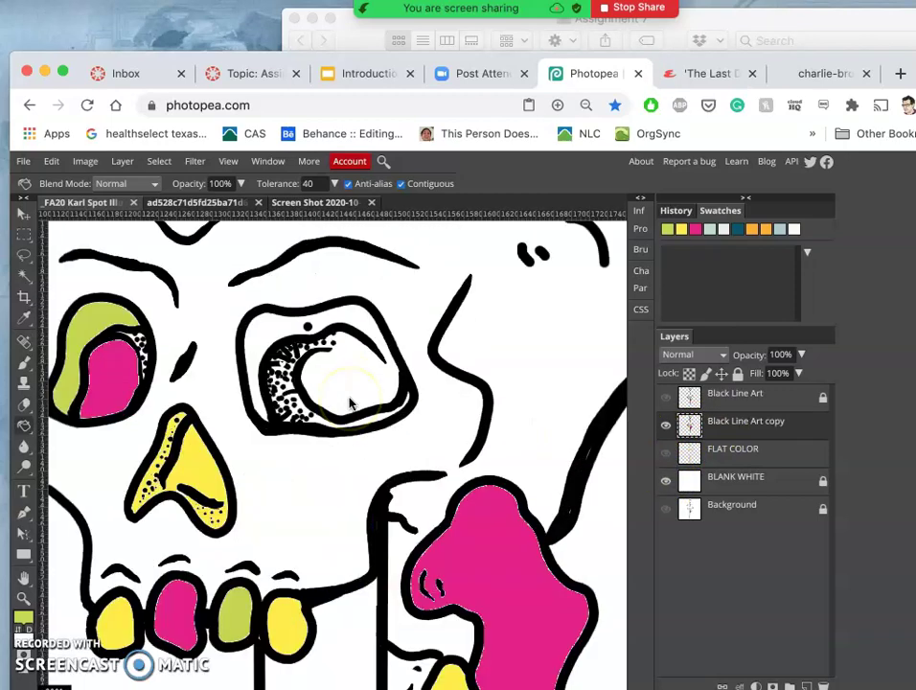
pyautogui.scroll(5, 350, 403)
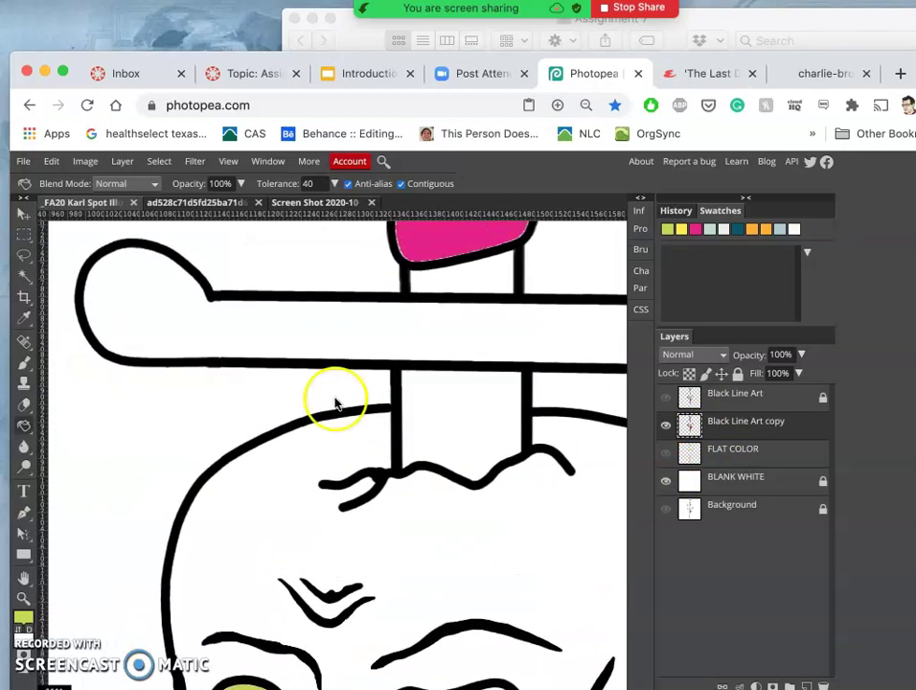
pyautogui.click(24, 276)
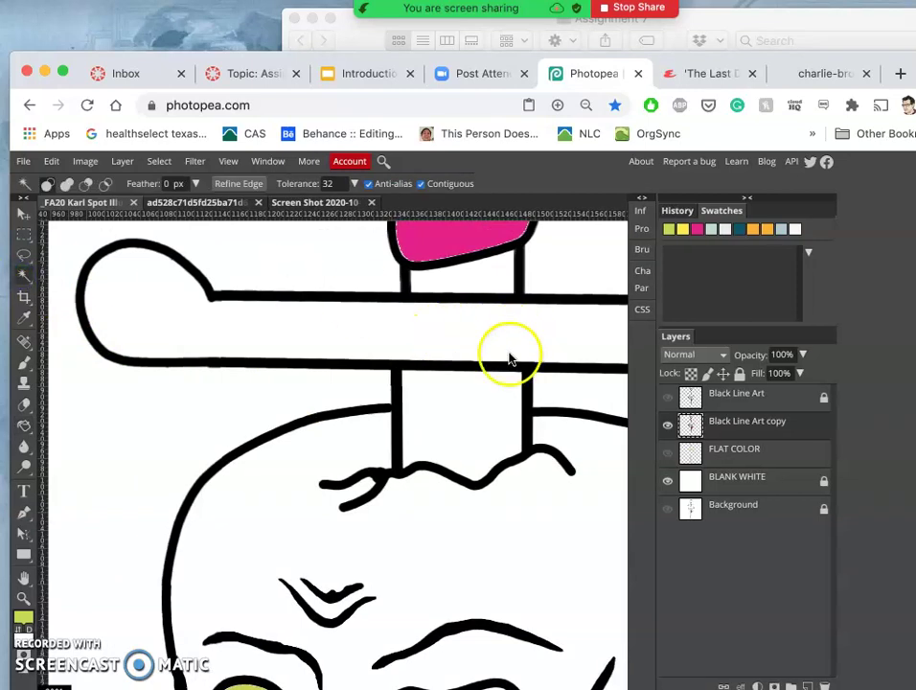
pyautogui.click(666, 397)
pyautogui.click(731, 403)
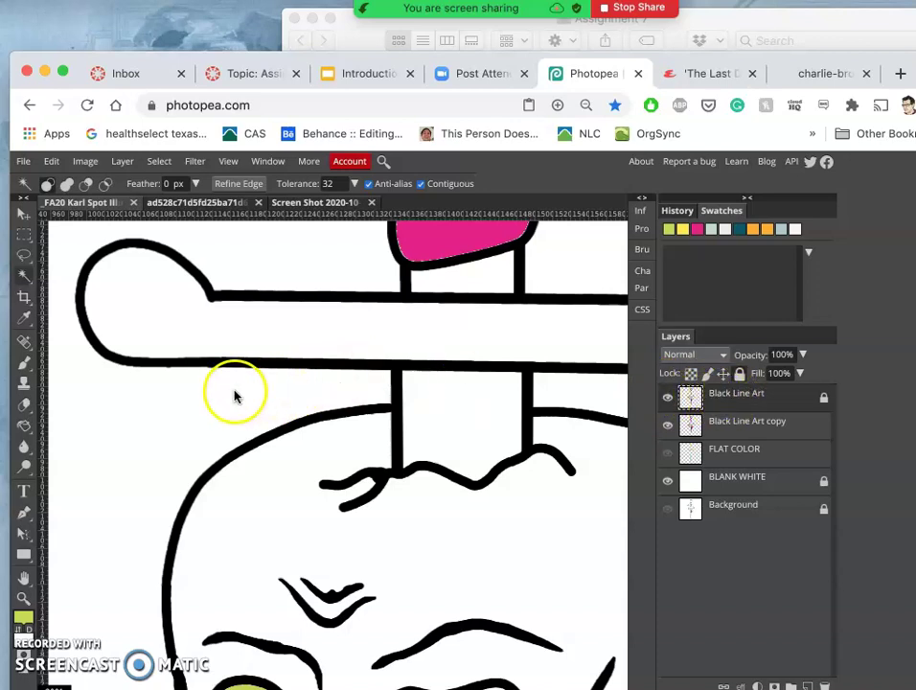
pyautogui.click(420, 183)
pyautogui.click(170, 323)
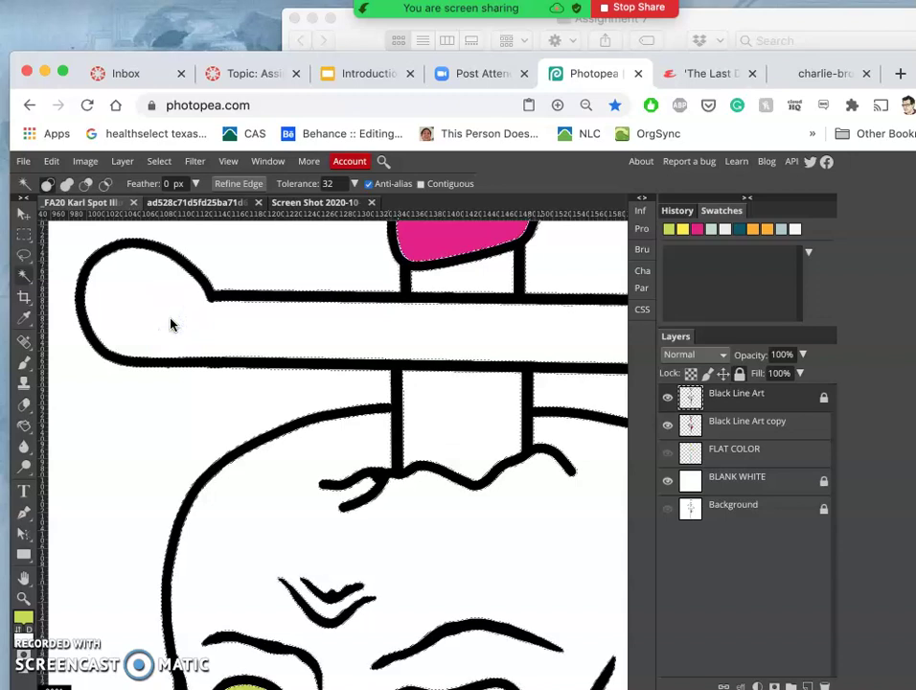
# Hide both Black Line Art layers so only the selection outline shows over BLANK WHITE
pyautogui.click(668, 398)
pyautogui.click(668, 424)
pyautogui.click(668, 480)
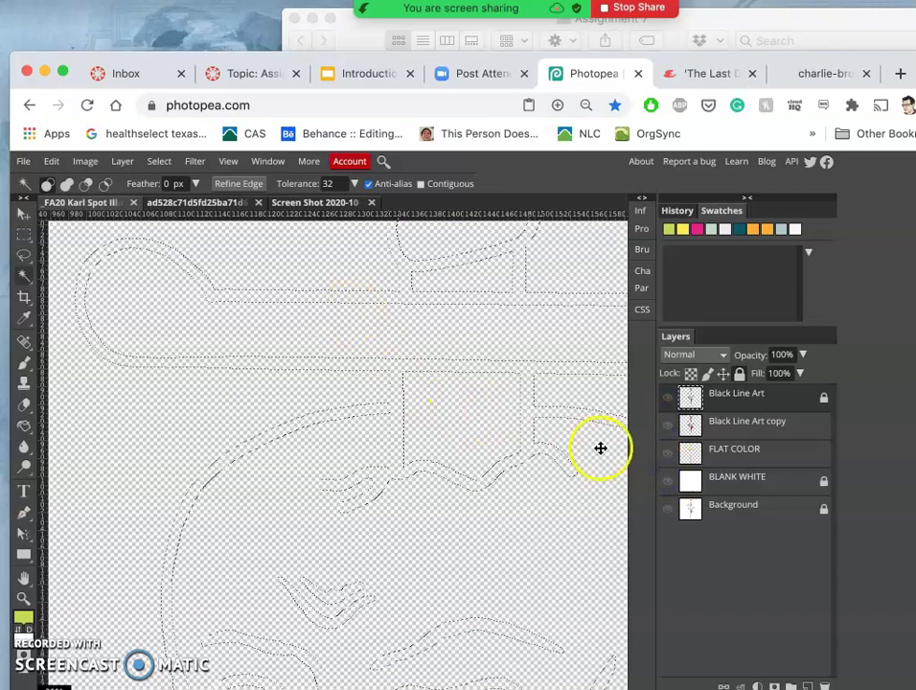
pyautogui.click(668, 481)
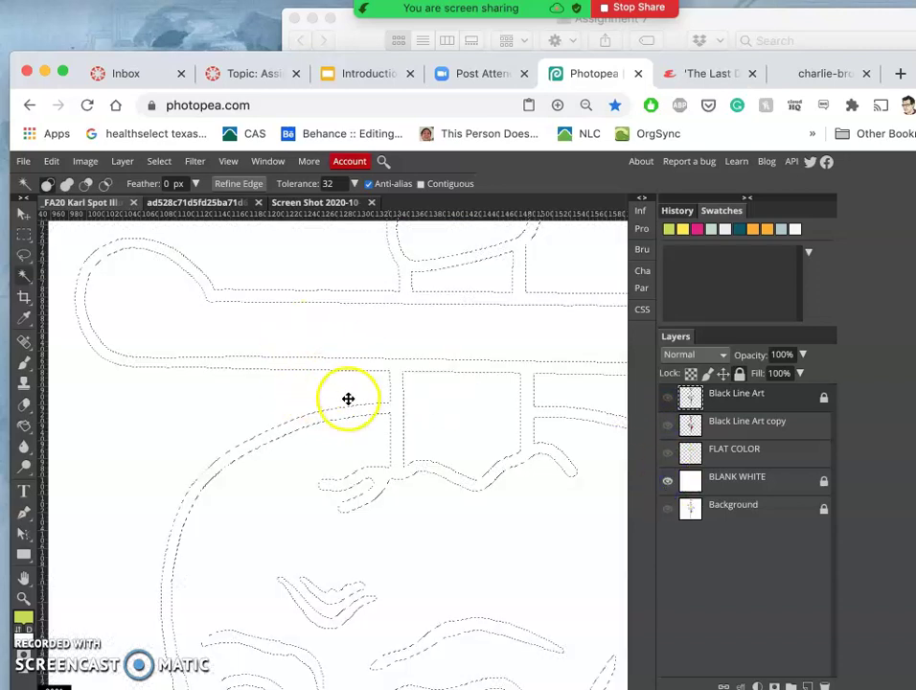
pyautogui.scroll(-5, 348, 398)
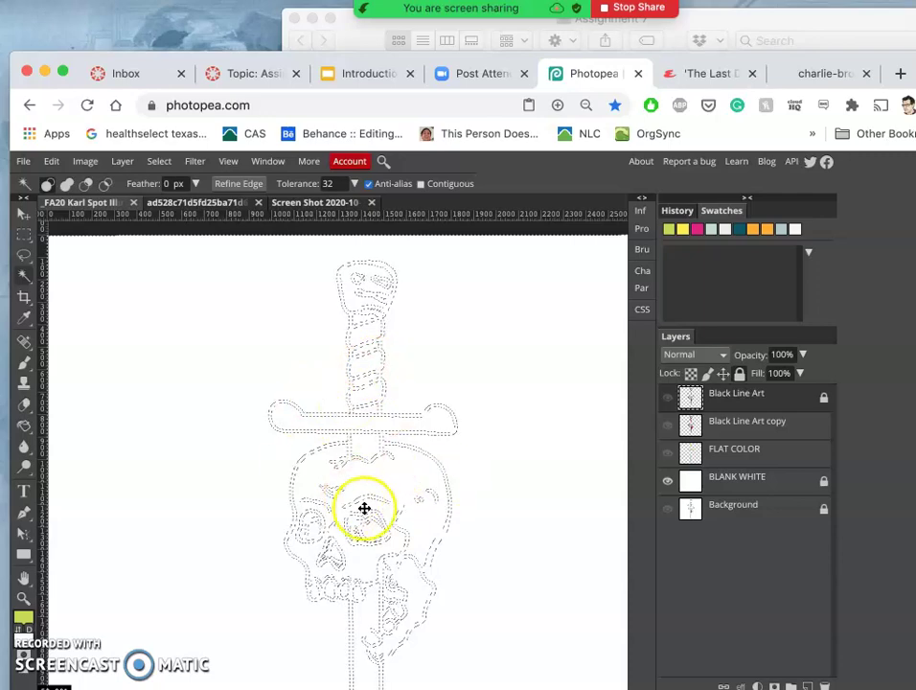
pyautogui.scroll(-5, 364, 508)
pyautogui.scroll(5, 364, 508)
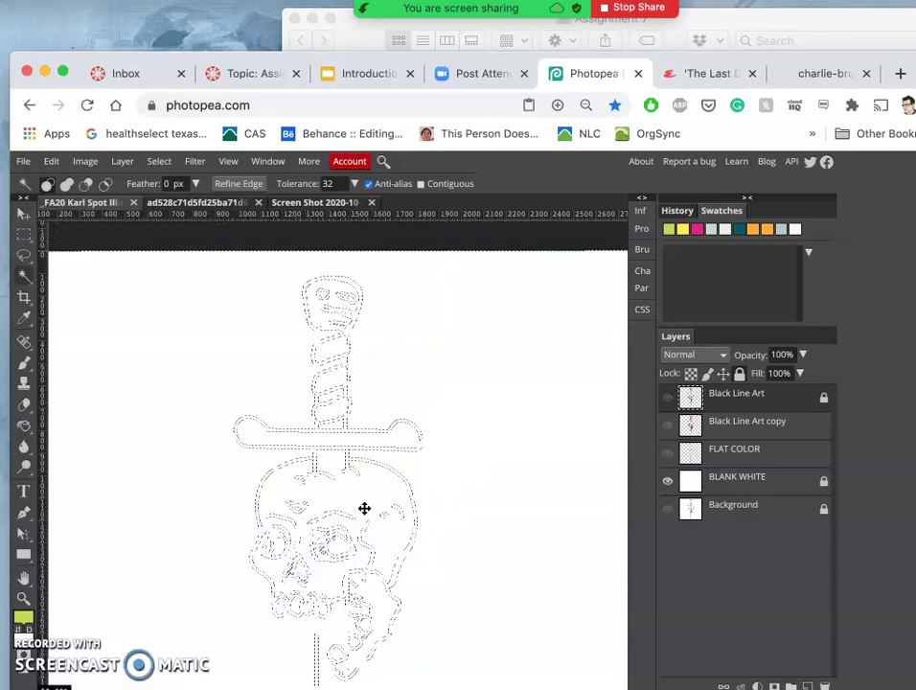
pyautogui.scroll(5, 364, 507)
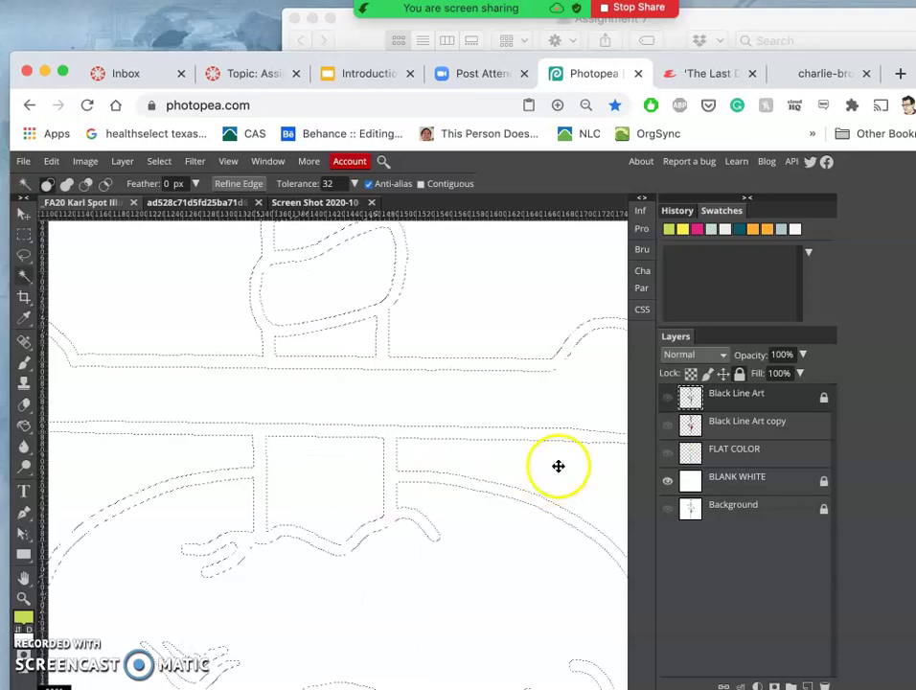
# Invert the selection and show the Black Line Art copy layer again
pyautogui.click(163, 164)
pyautogui.click(167, 220)
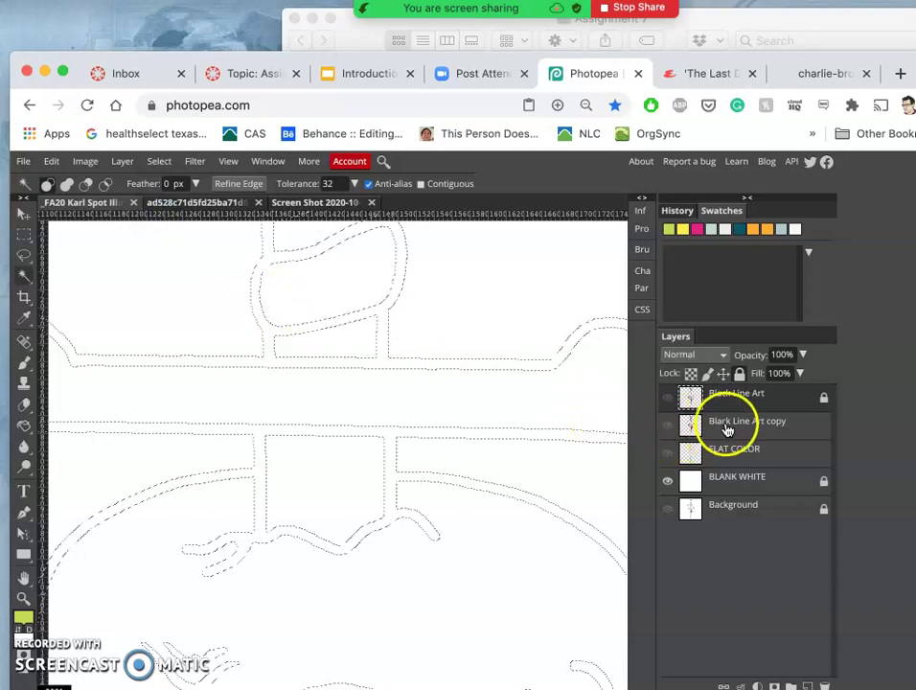
pyautogui.click(666, 427)
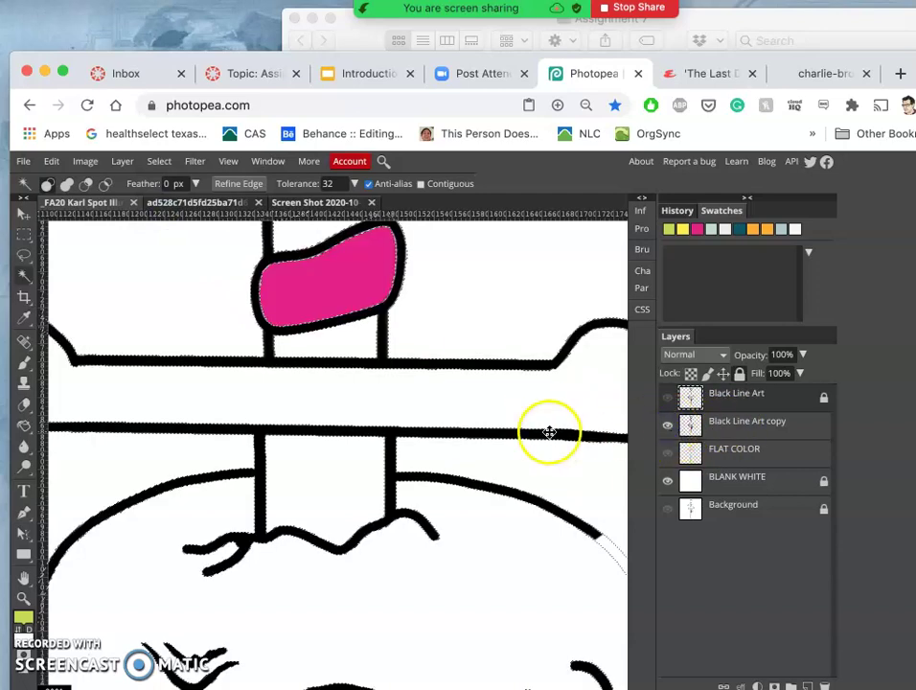
pyautogui.scroll(-5, 549, 432)
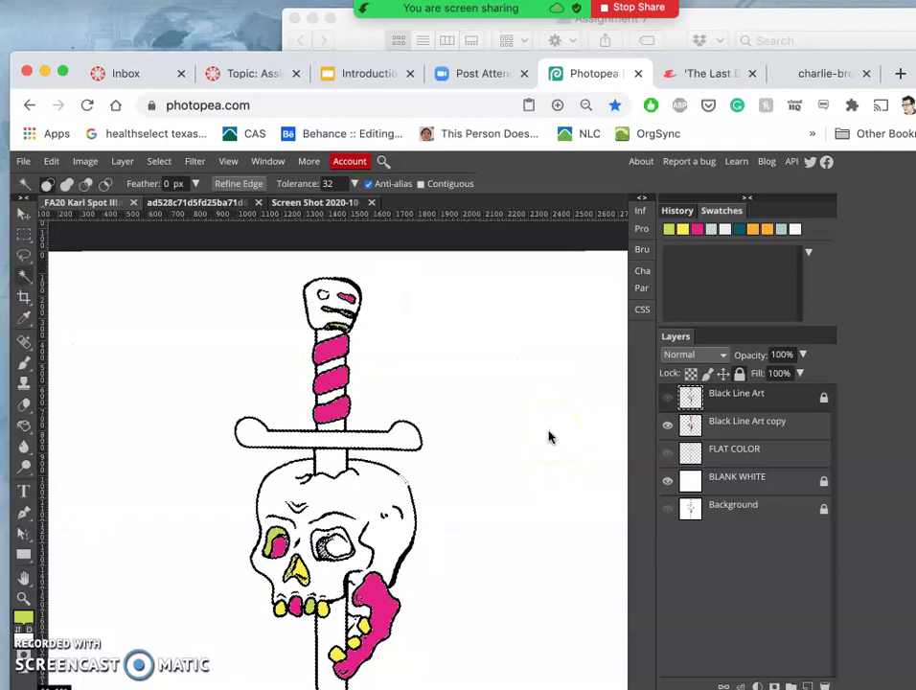
pyautogui.scroll(-2, 282, 296)
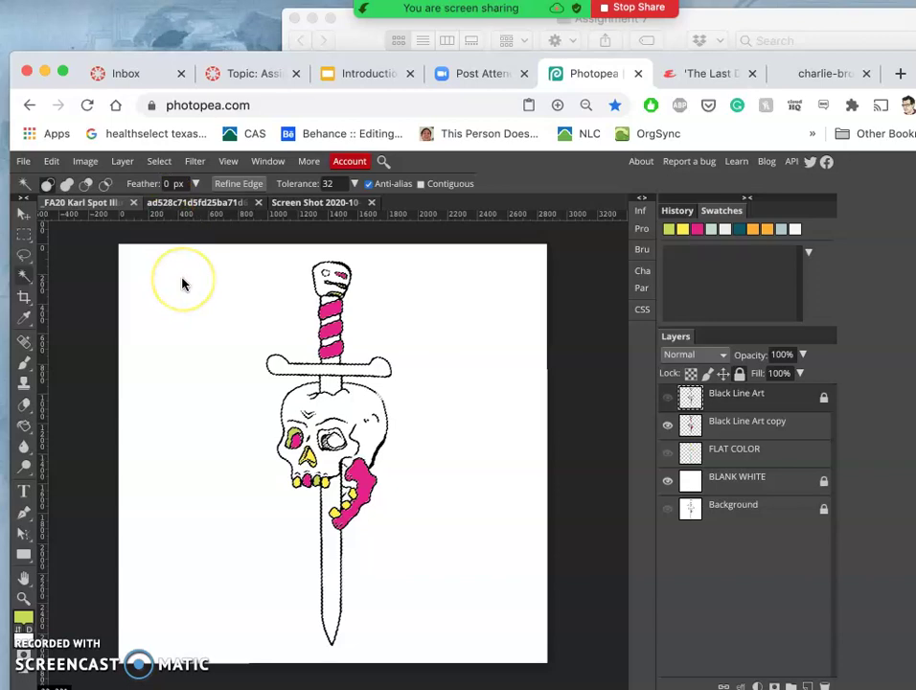
# Delete the black lines from Black Line Art copy, keeping only its pink and yellow fills
pyautogui.click(184, 283)
pyautogui.click(746, 429)
pyautogui.click(469, 364)
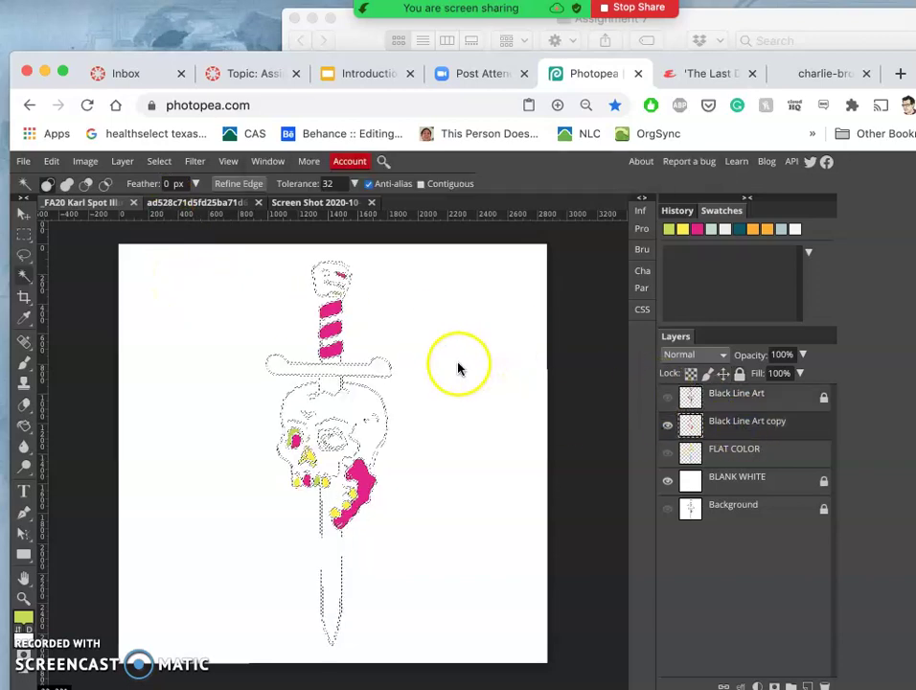
pyautogui.click(753, 395)
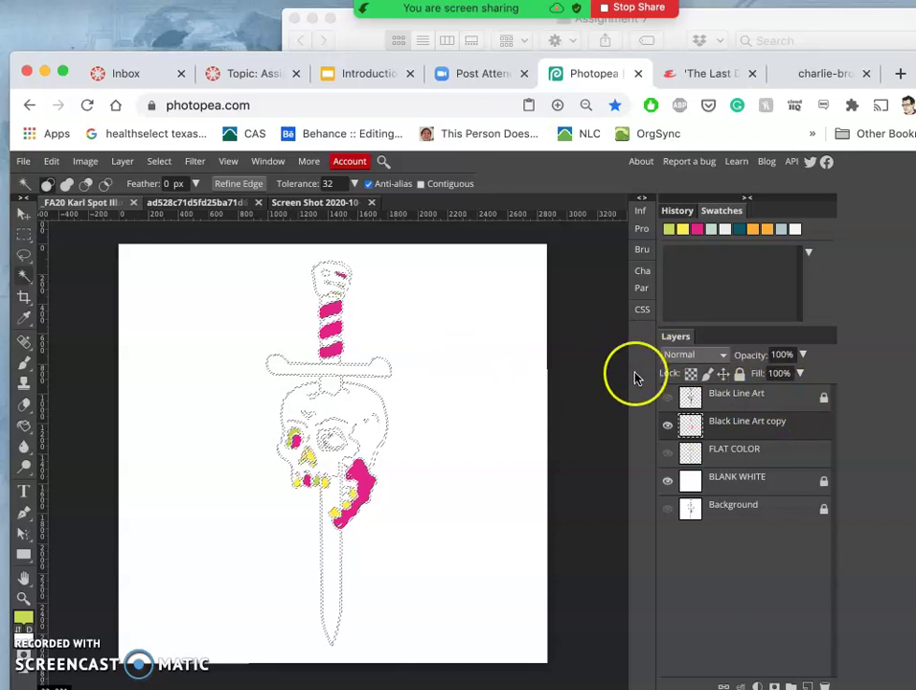
pyautogui.press('Delete')
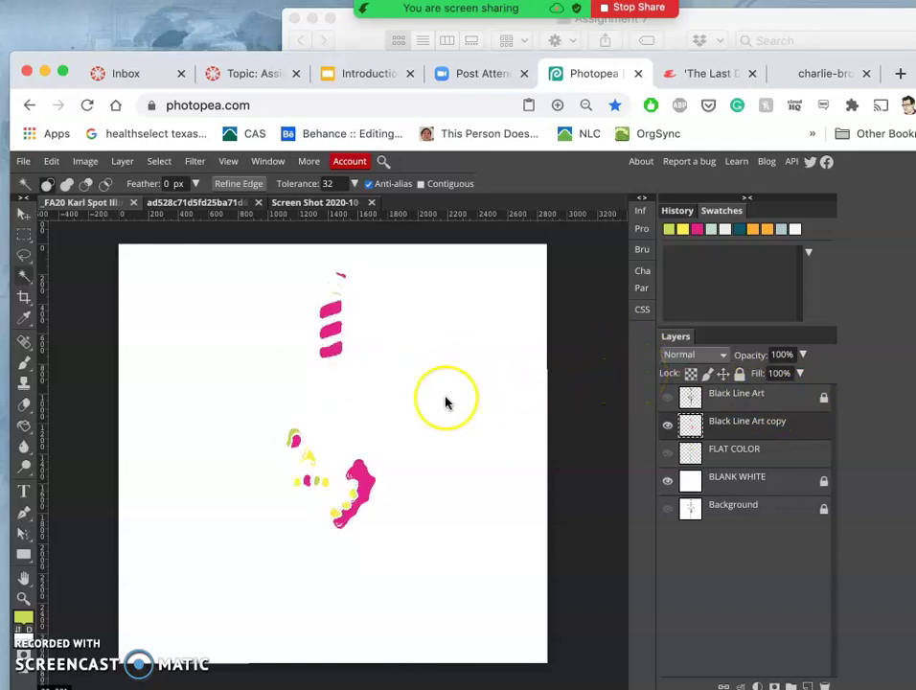
pyautogui.scroll(5, 446, 402)
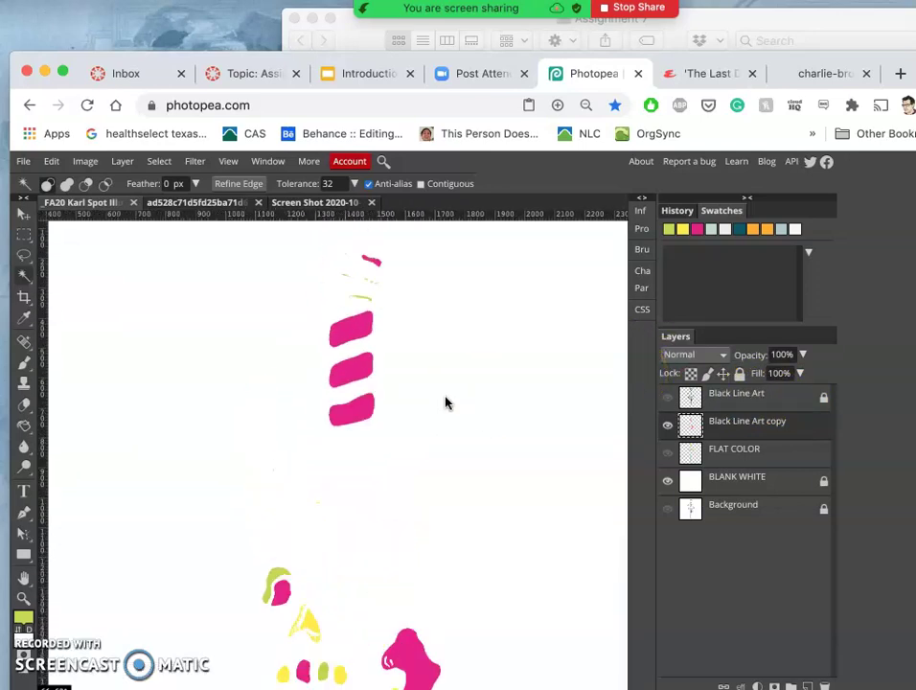
pyautogui.scroll(-5, 409, 396)
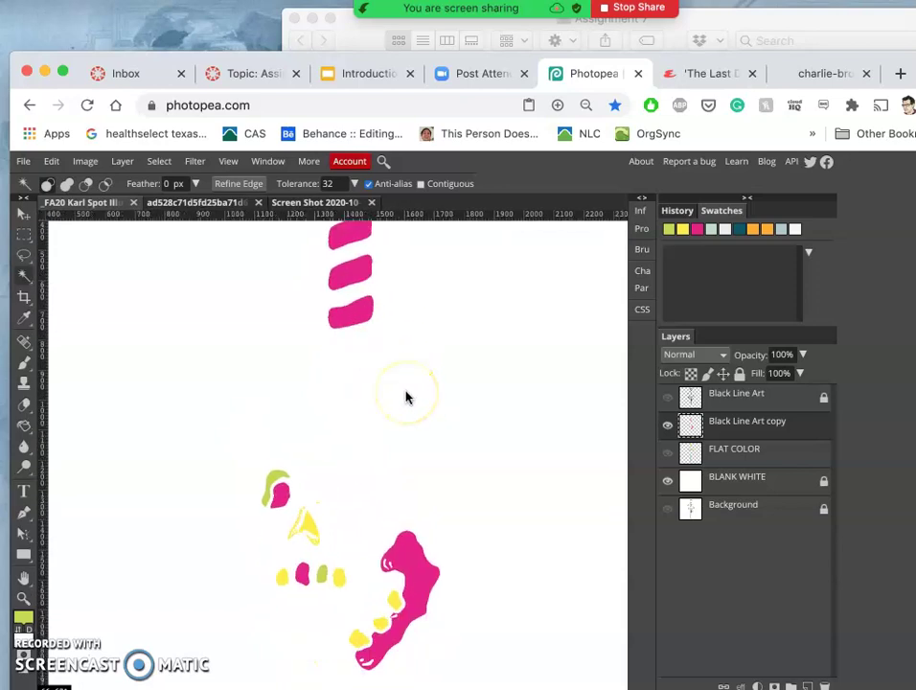
pyautogui.scroll(-2, 384, 431)
pyautogui.scroll(5, 287, 409)
# Show FLAT COLOR, move it above Black Line Art copy, and merge the copy down into it
pyautogui.click(671, 455)
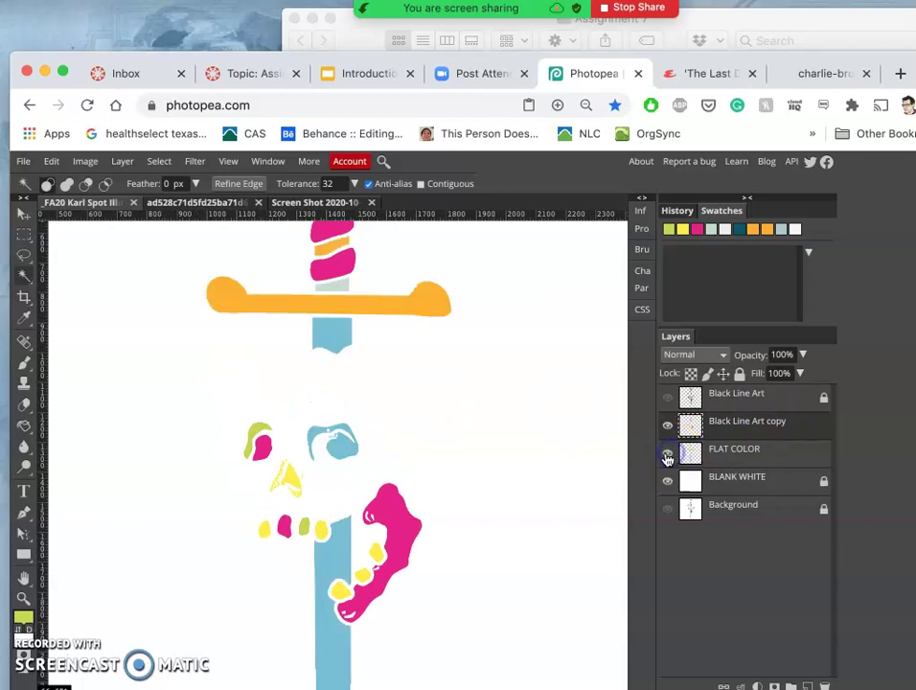
pyautogui.scroll(-3, 564, 450)
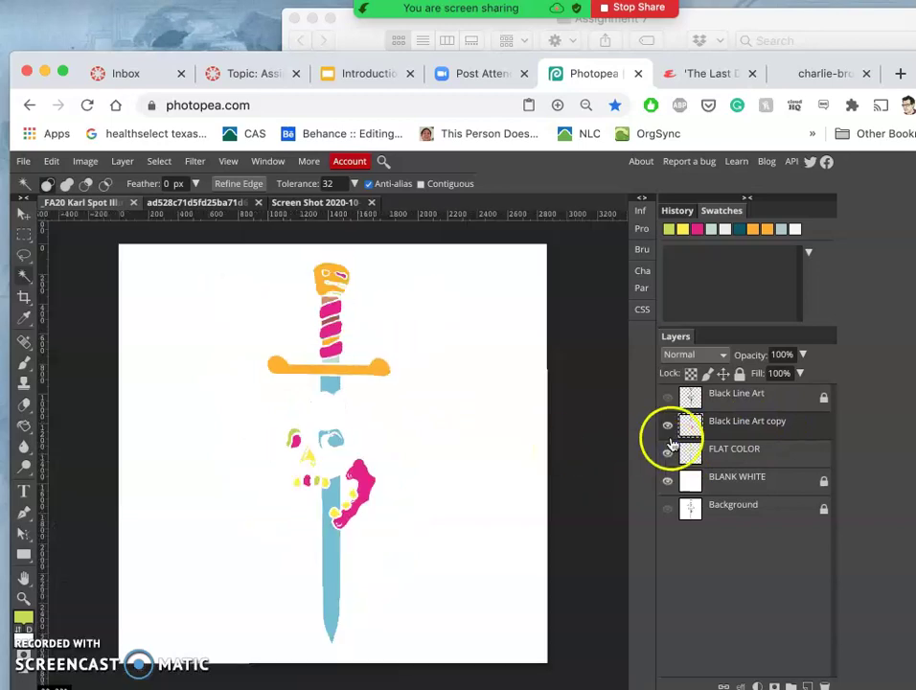
pyautogui.moveTo(727, 457); pyautogui.dragTo(726, 430)
pyautogui.click(728, 452)
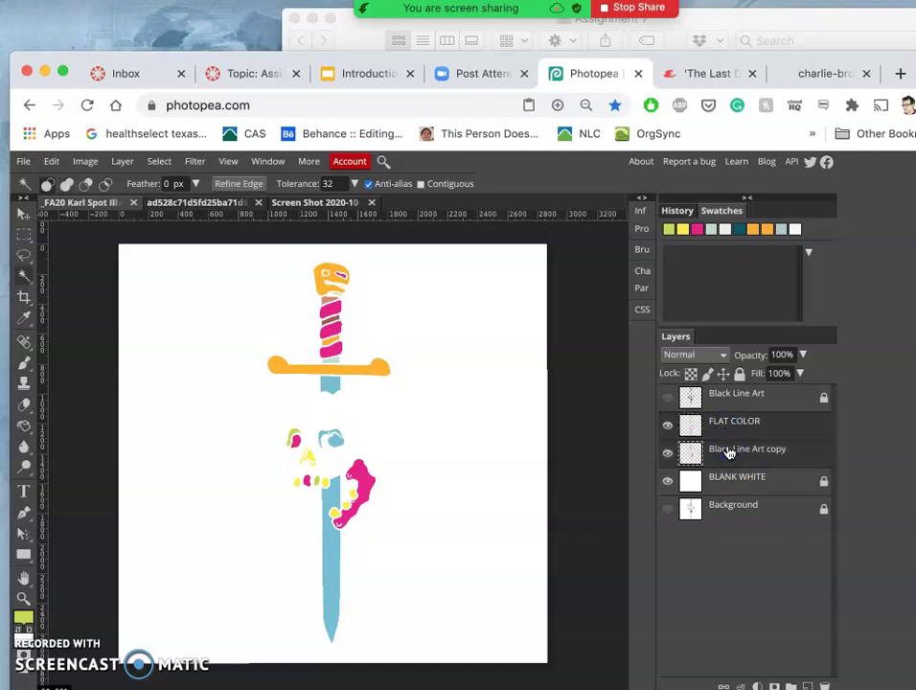
pyautogui.click(122, 161)
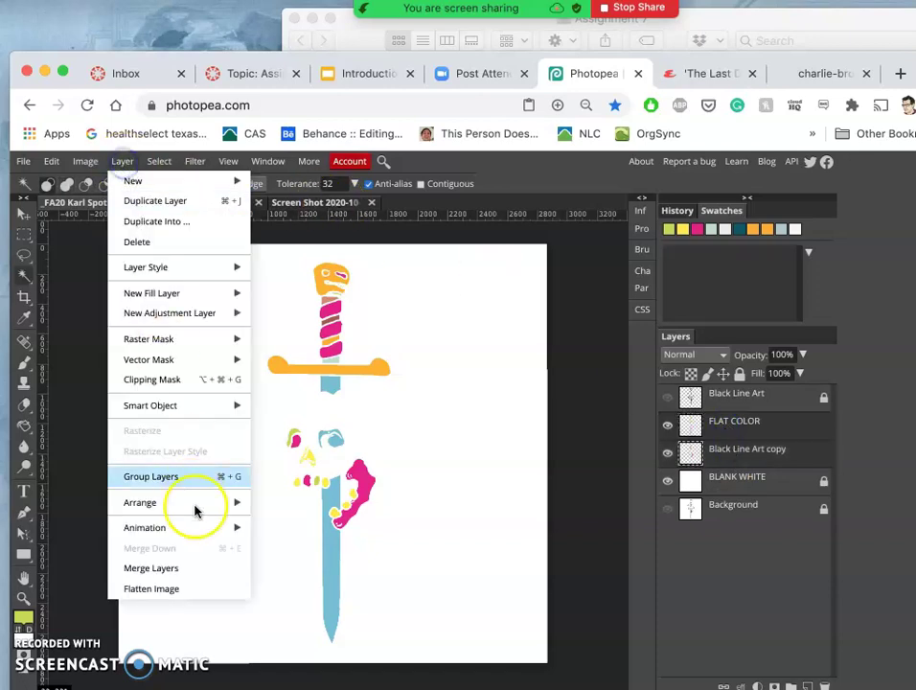
pyautogui.click(201, 565)
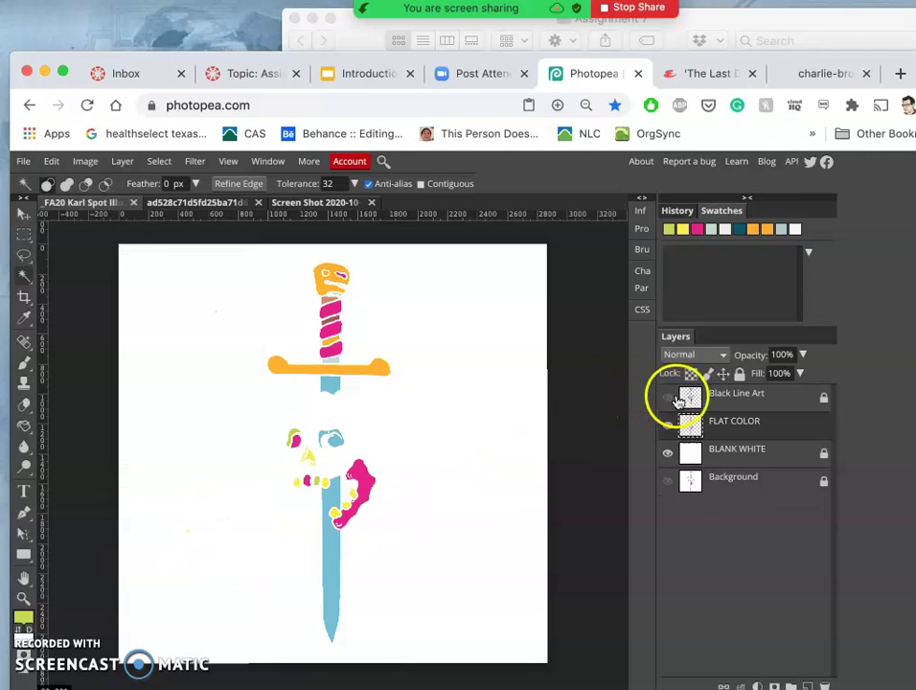
# Show Black Line Art, compare with flat colours toggled, and fit the drawing on screen
pyautogui.click(667, 401)
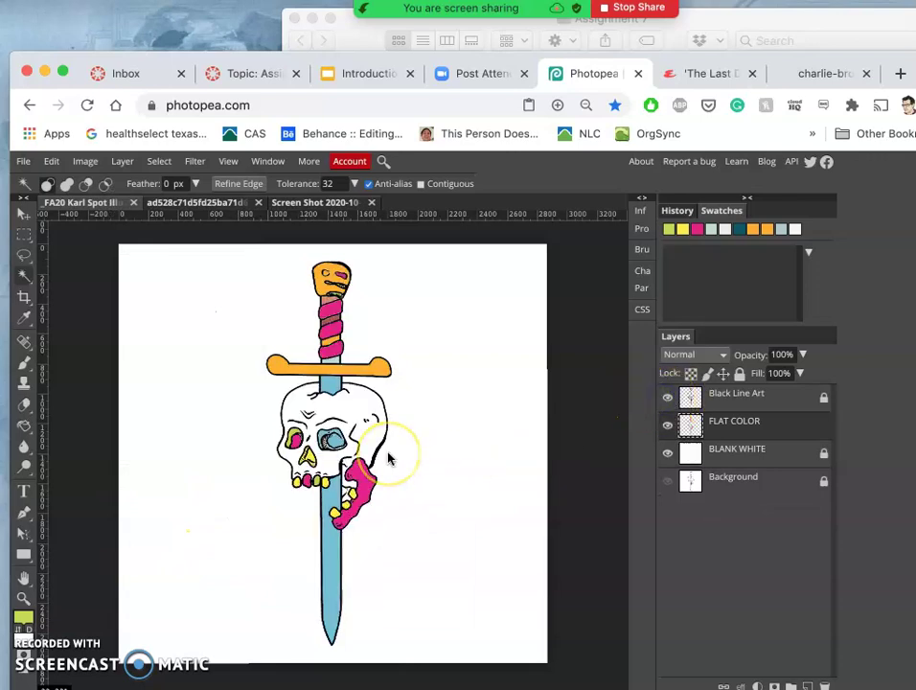
pyautogui.scroll(5, 388, 459)
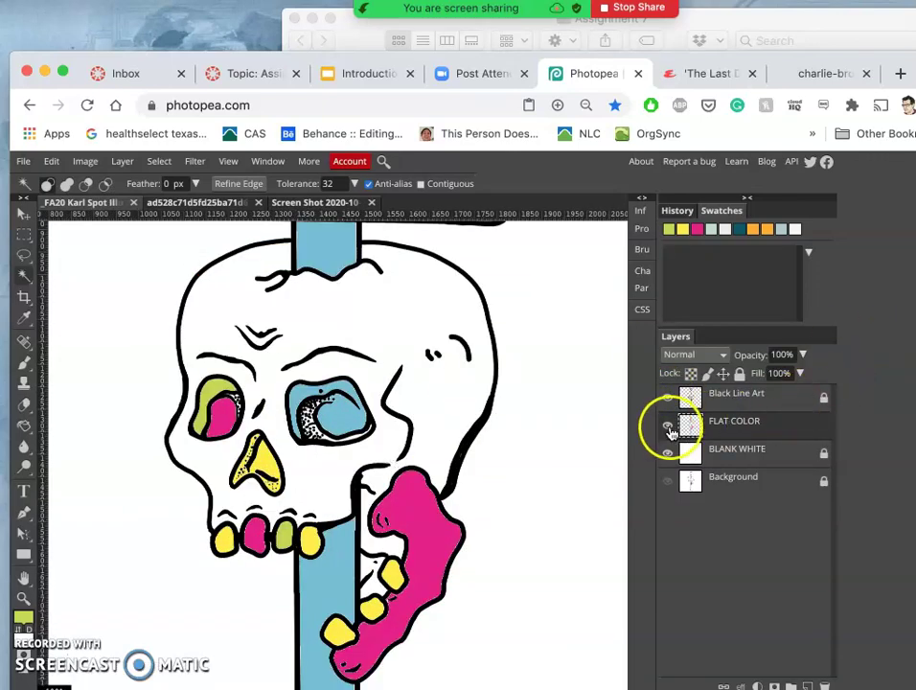
pyautogui.click(668, 430)
pyautogui.click(668, 429)
pyautogui.click(668, 429)
pyautogui.click(668, 429)
pyautogui.click(668, 429)
pyautogui.click(667, 429)
pyautogui.press('super+0')
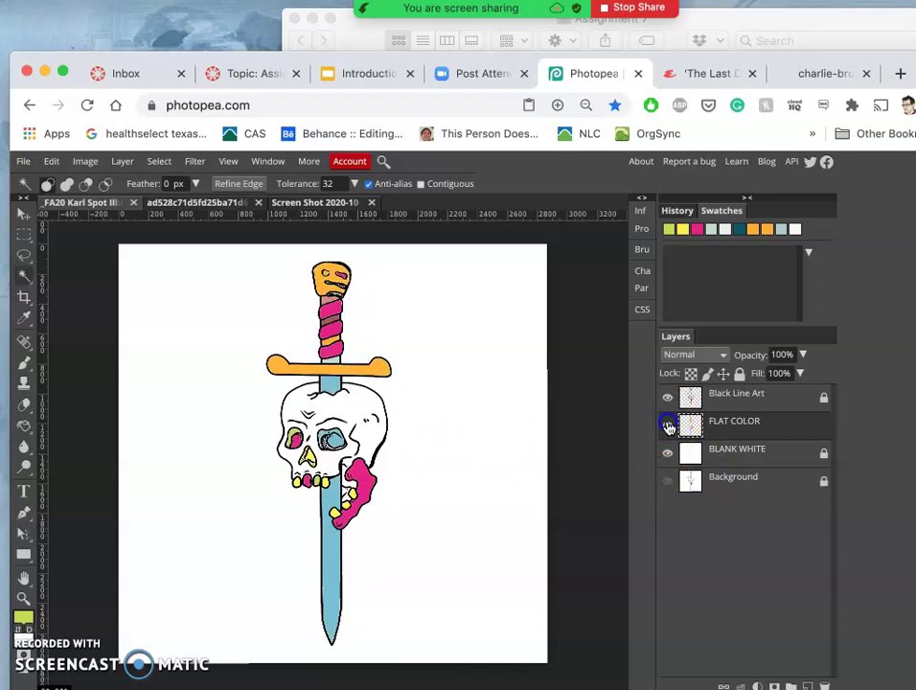
# Select the white background around the line art and sample a light blue from the flash sheet
pyautogui.moveTo(707, 429); pyautogui.dragTo(728, 410)
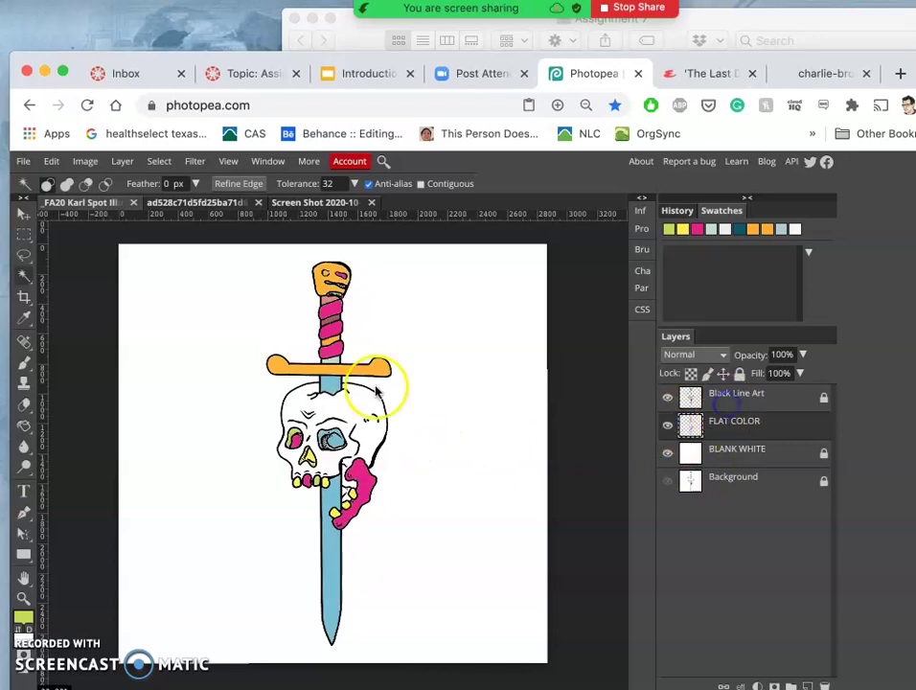
pyautogui.click(25, 276)
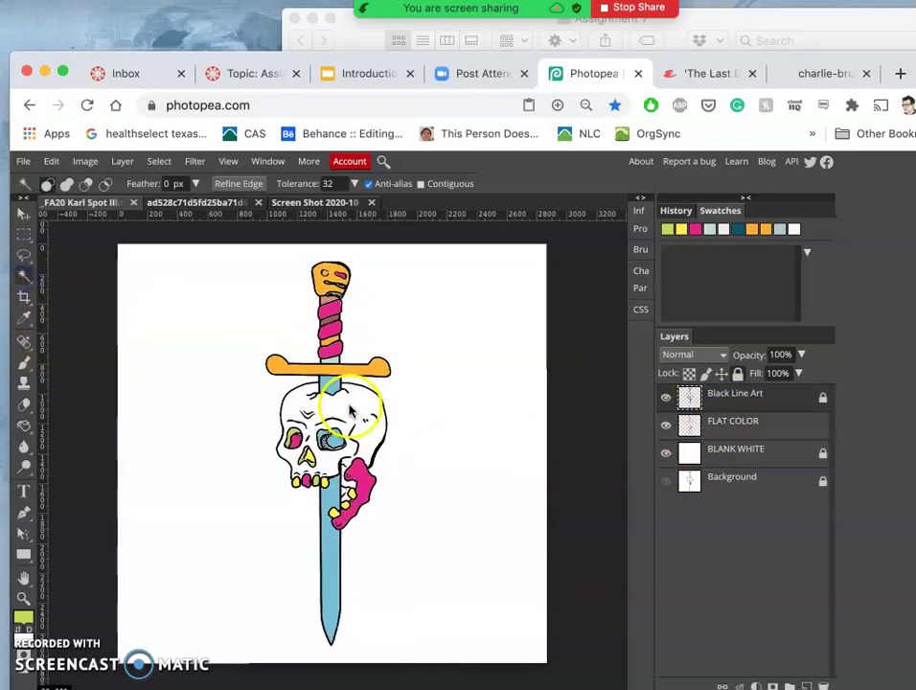
pyautogui.click(351, 410)
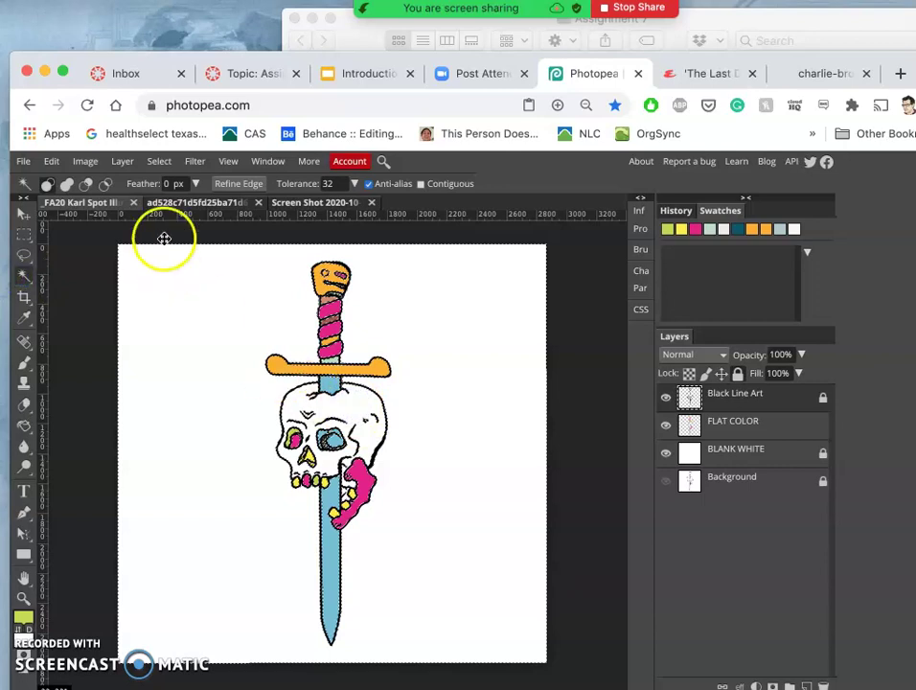
pyautogui.click(209, 205)
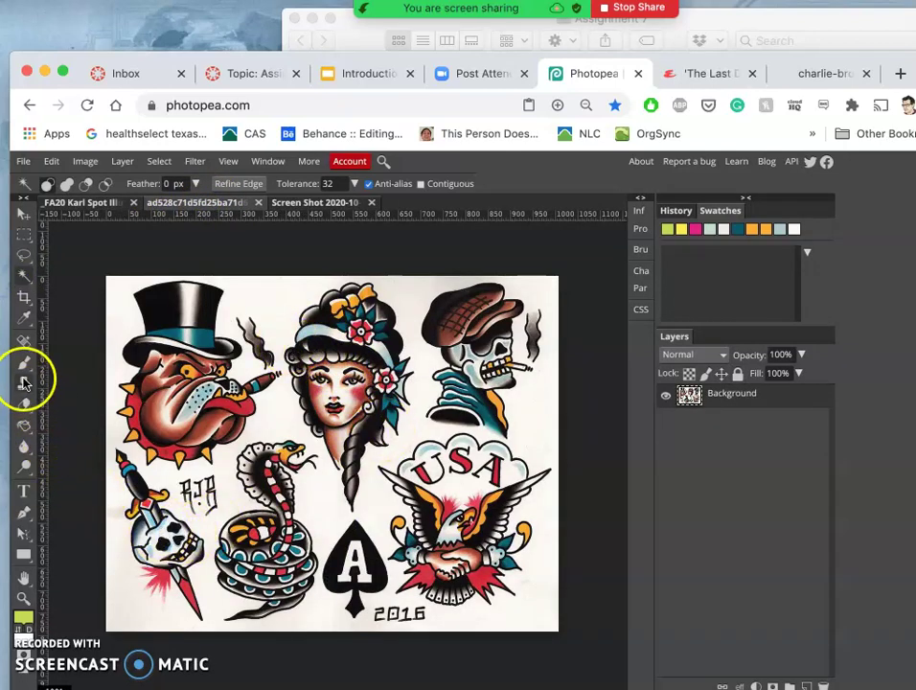
pyautogui.click(26, 318)
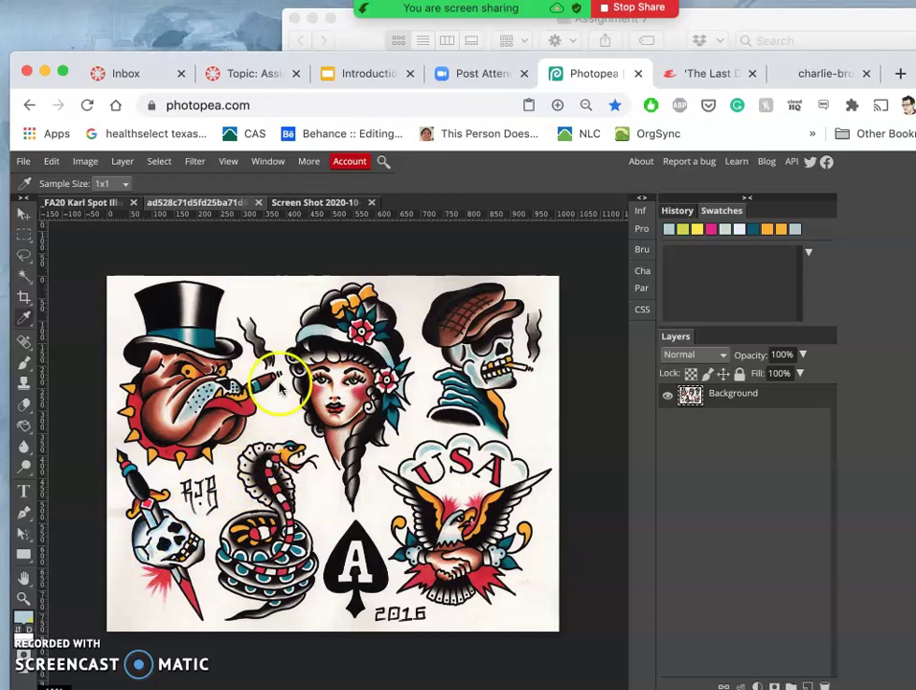
pyautogui.click(95, 203)
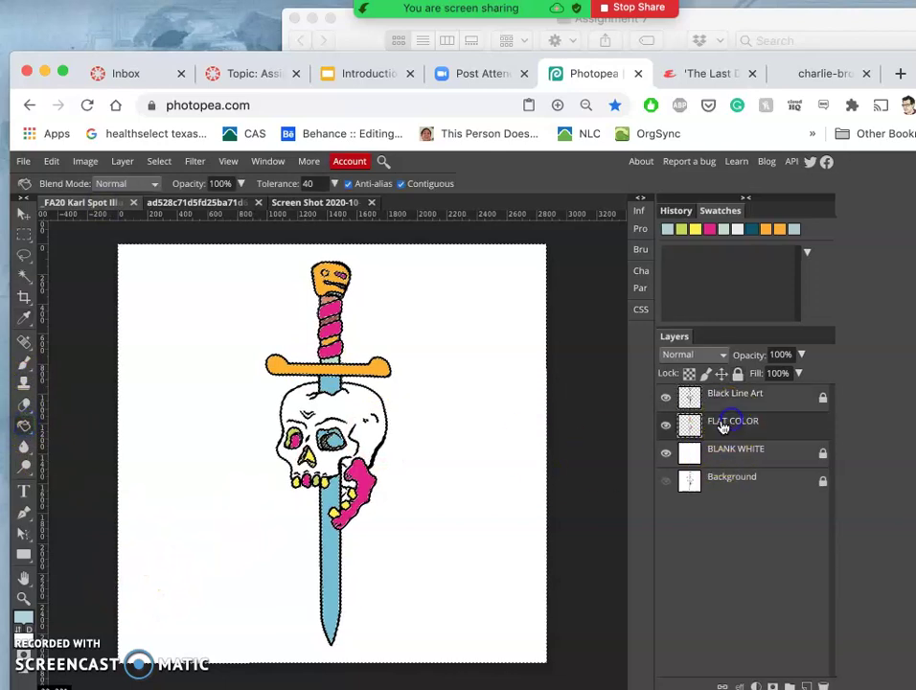
pyautogui.click(360, 510)
pyautogui.scroll(5, 360, 510)
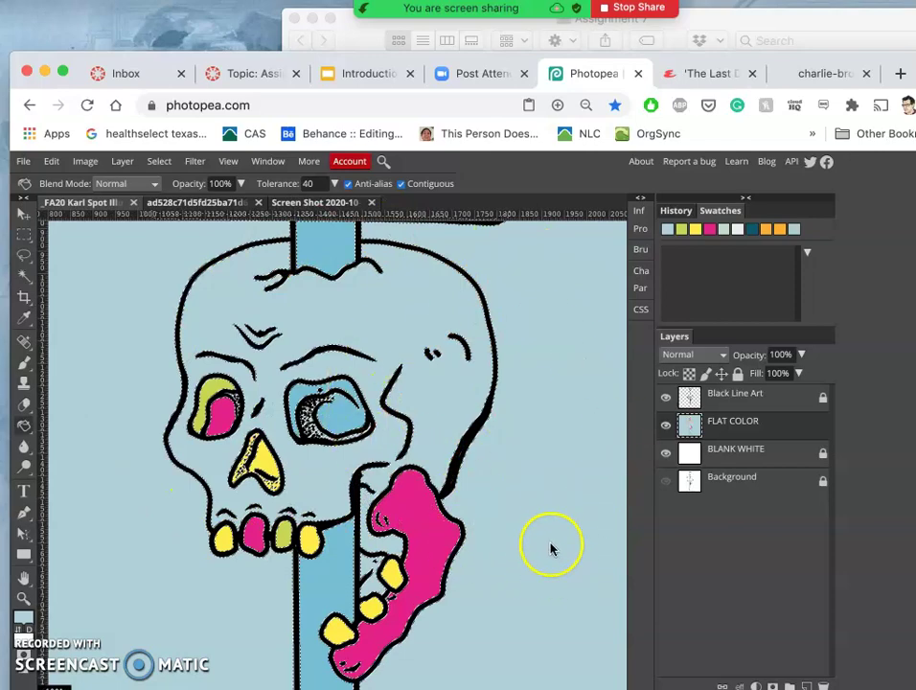
pyautogui.scroll(3, 532, 504)
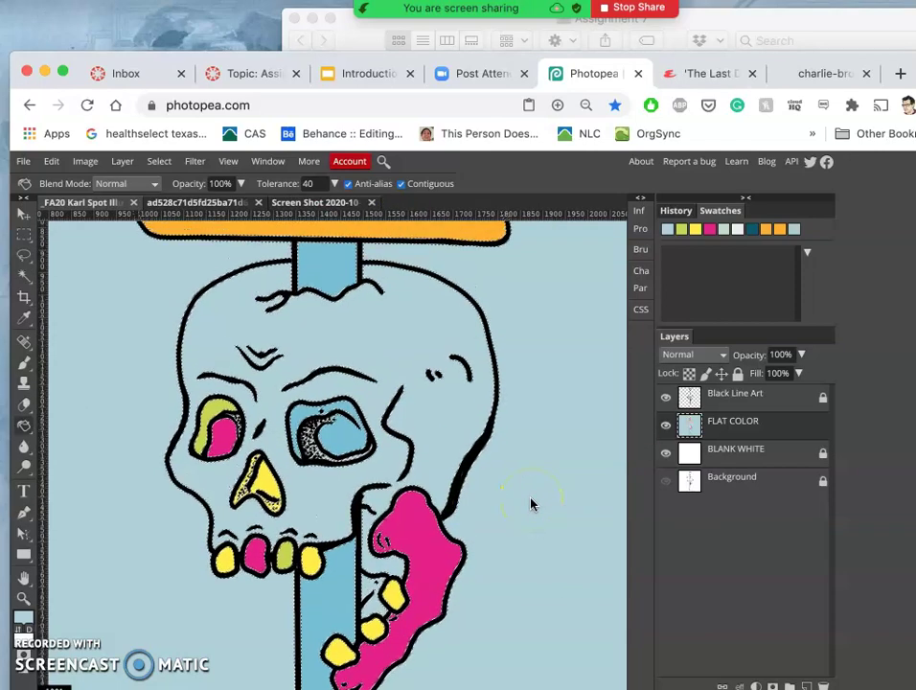
pyautogui.scroll(2, 532, 504)
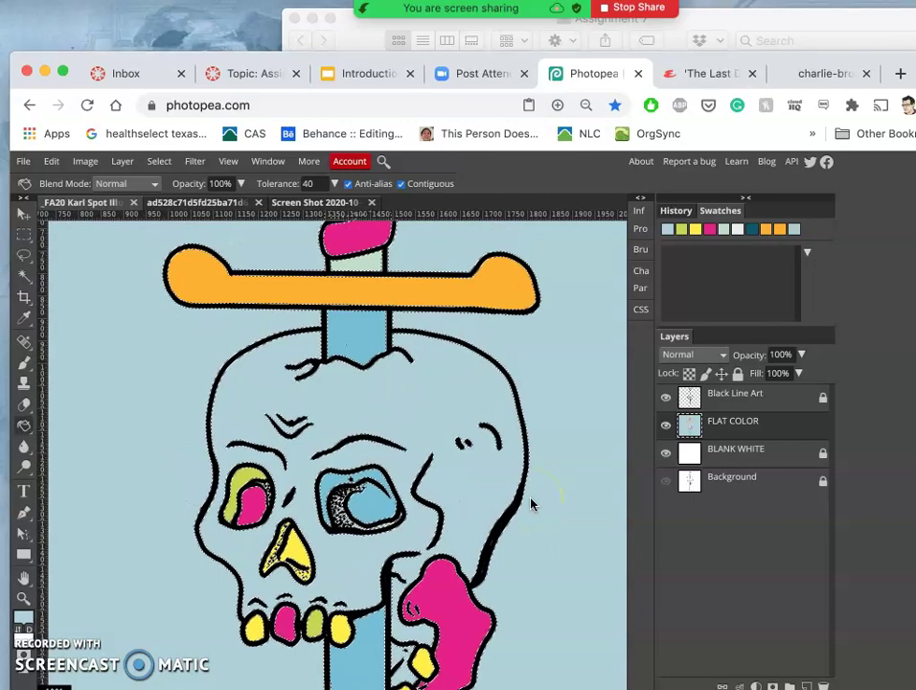
pyautogui.press('super+d')
pyautogui.press('super+z')
pyautogui.press('BackSpace')
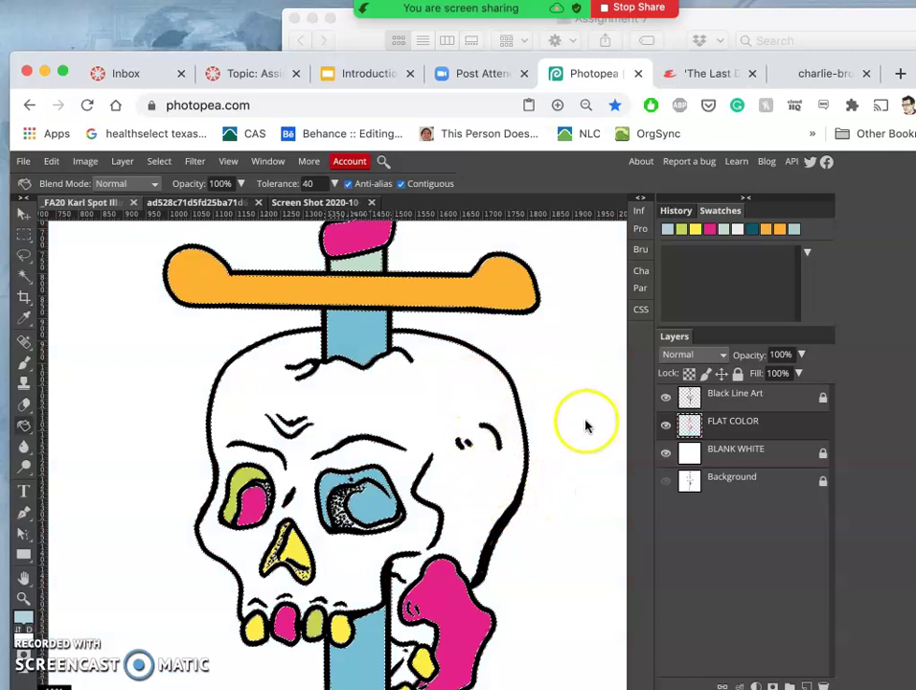
pyautogui.click(740, 426)
# Attempt duplicating Black Line Art with Ctrl+J, undoing the stray extra layers
pyautogui.click(734, 407)
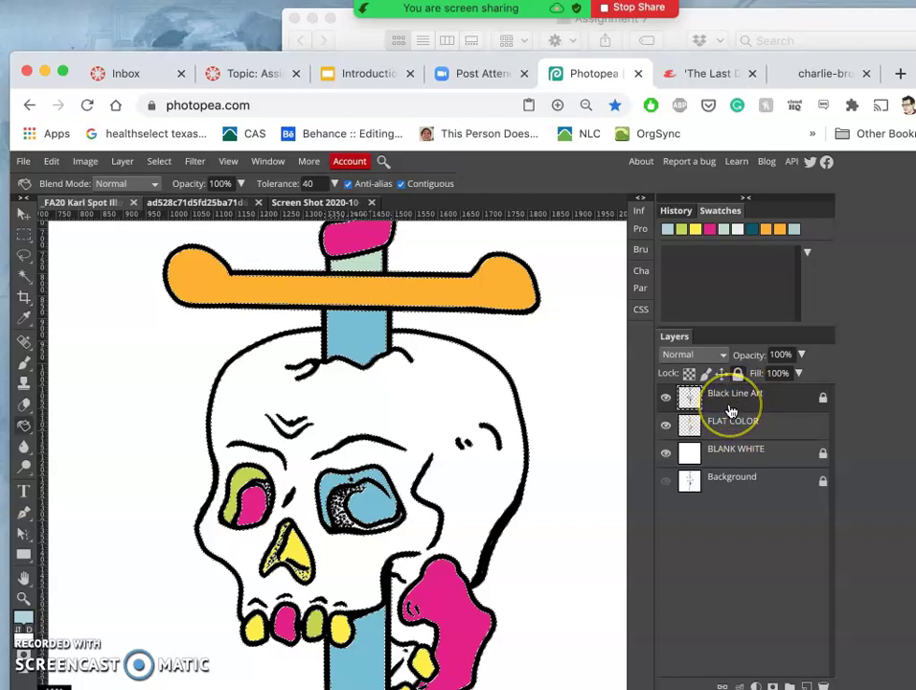
pyautogui.hotkey('ctrl', 'j')
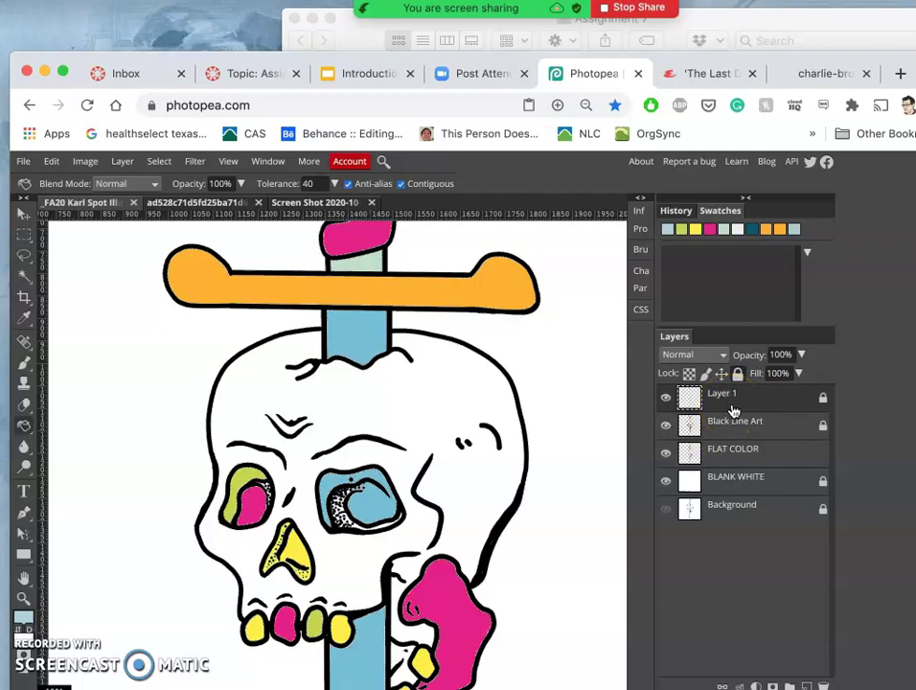
pyautogui.hotkey('ctrl', 'z')
pyautogui.click(782, 403)
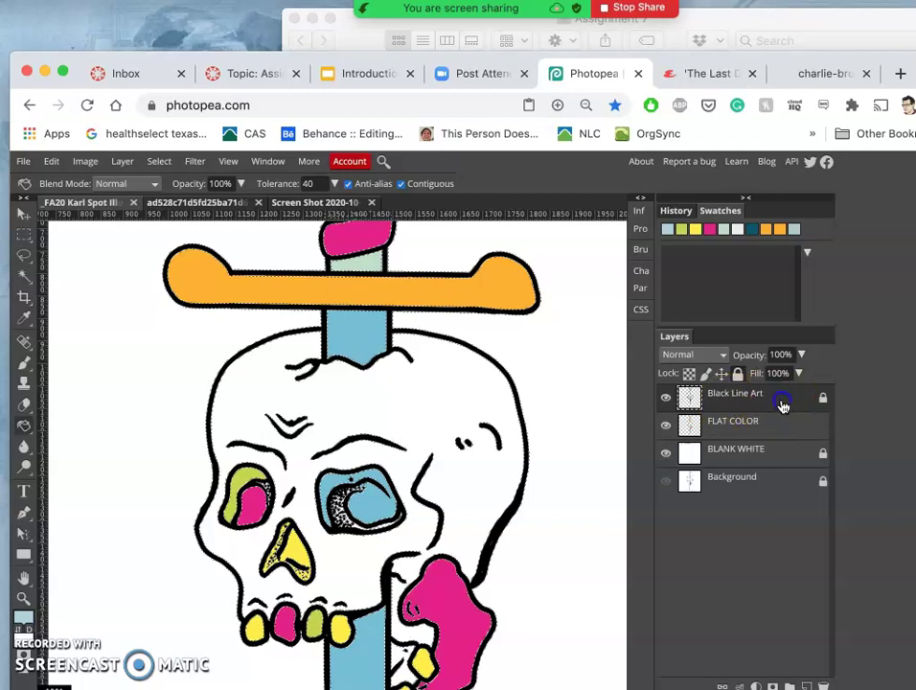
pyautogui.click(738, 375)
pyautogui.hotkey('ctrl', 'j')
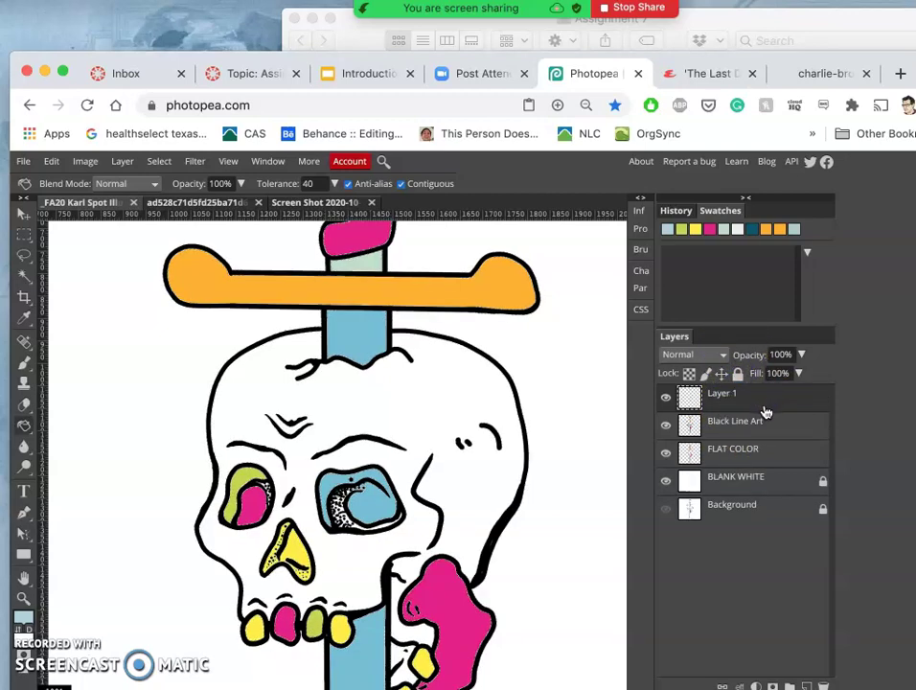
pyautogui.hotkey('ctrl', 'z')
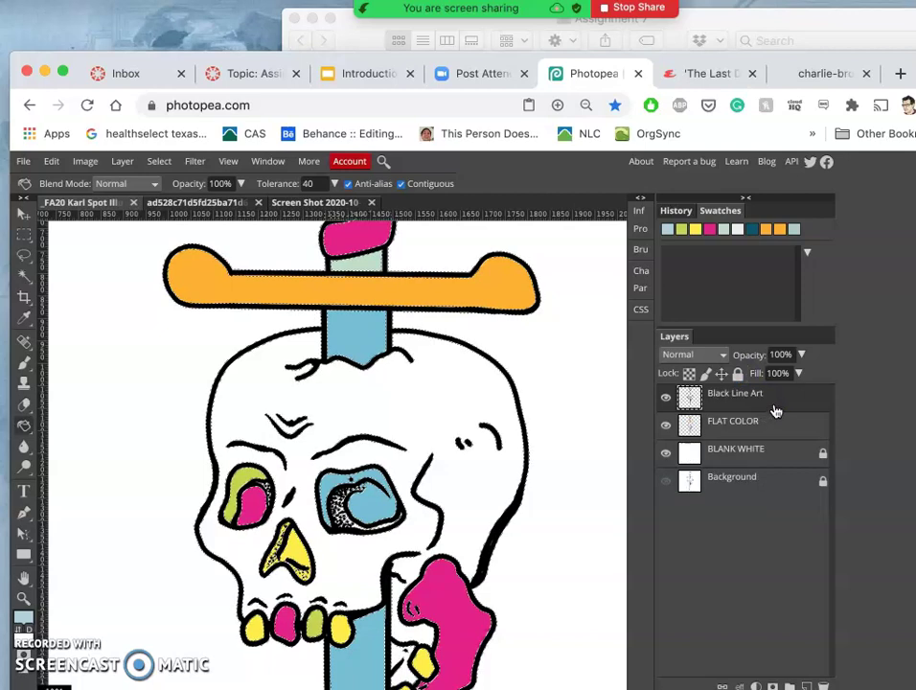
pyautogui.hotkey('ctrl', 'j')
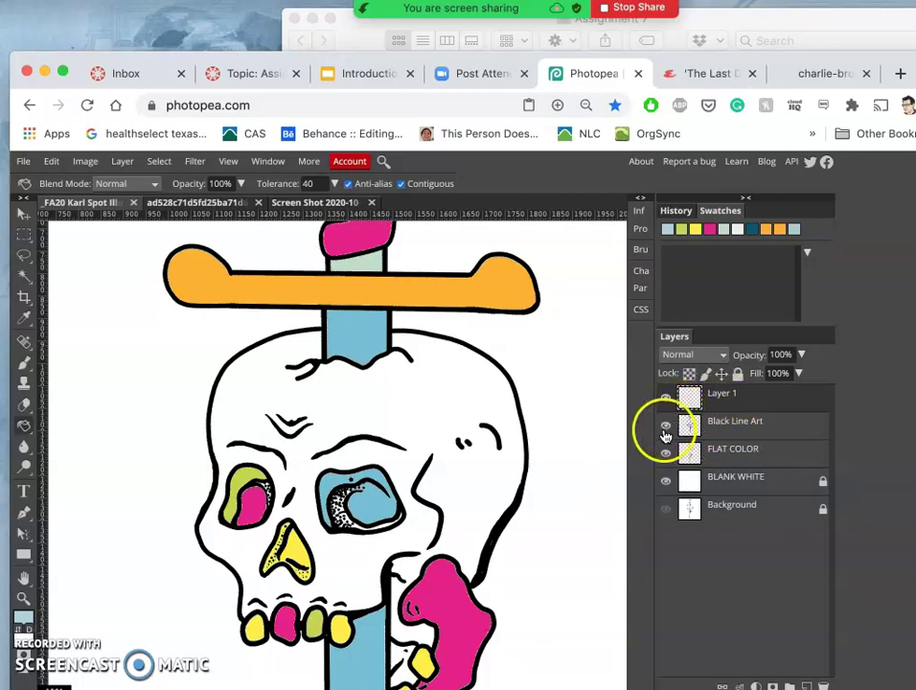
pyautogui.click(668, 426)
pyautogui.click(667, 426)
pyautogui.click(665, 425)
pyautogui.hotkey('ctrl', 'z')
pyautogui.hotkey('ctrl', 'shift', 'z')
pyautogui.hotkey('ctrl', 'z')
pyautogui.hotkey('ctrl', 'z')
pyautogui.click(760, 401)
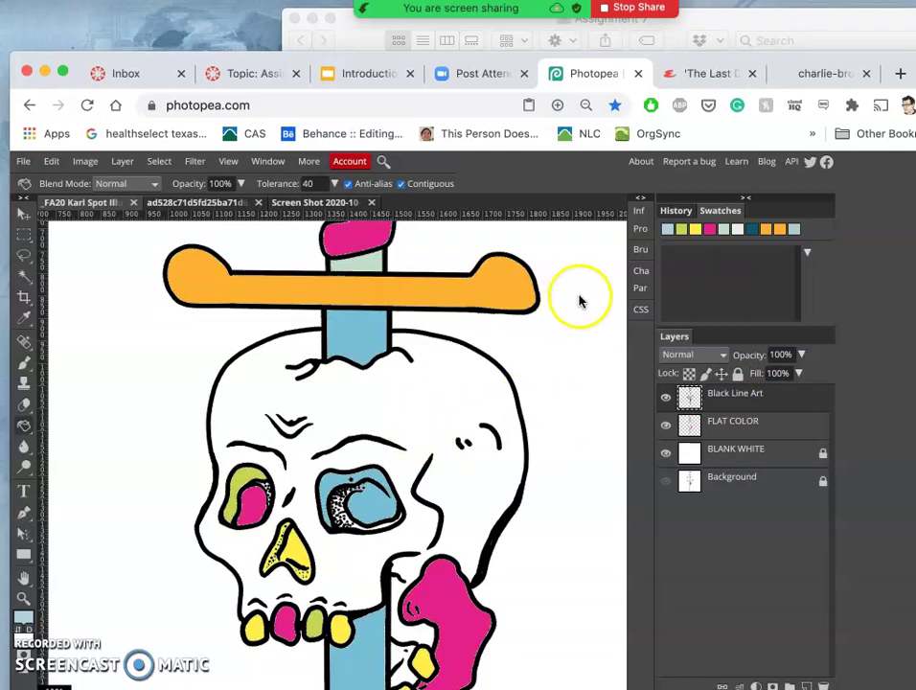
# Duplicate Black Line Art, then lock the original and turn off its visibility
pyautogui.click(673, 213)
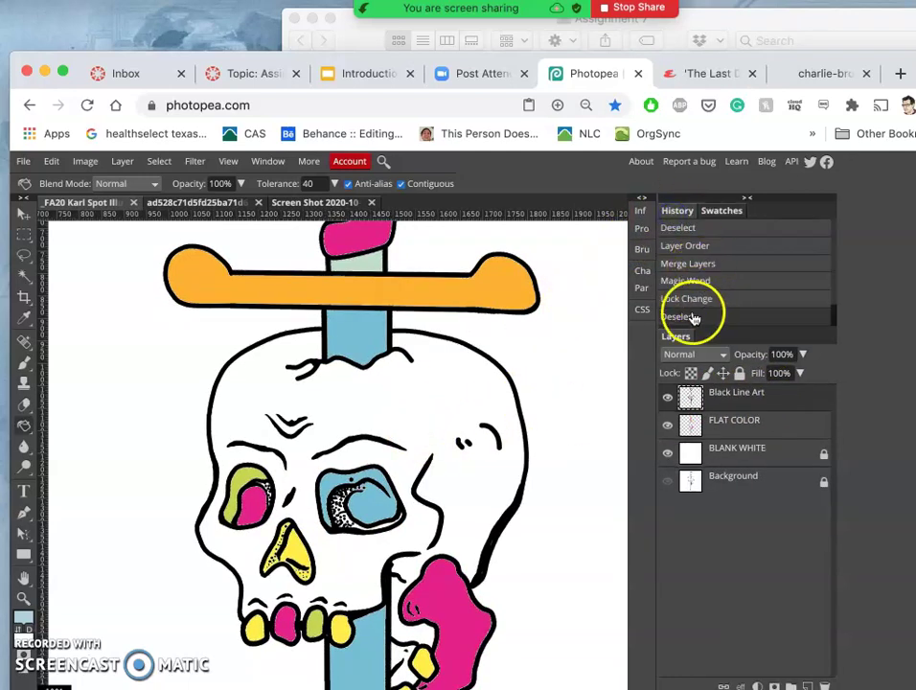
pyautogui.click(751, 423)
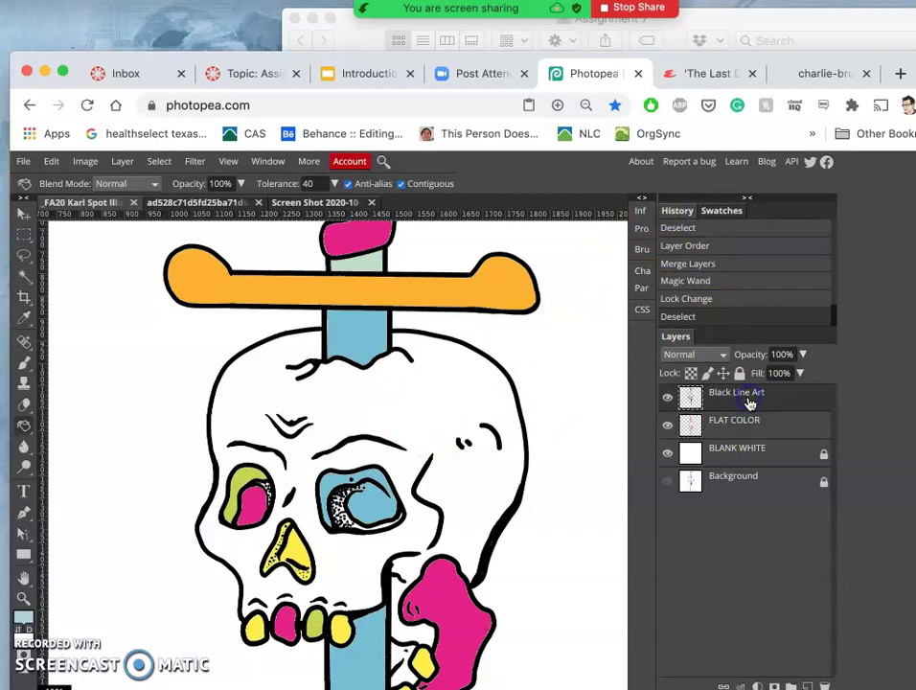
pyautogui.moveTo(791, 403); pyautogui.dragTo(766, 409)
pyautogui.press('super+j')
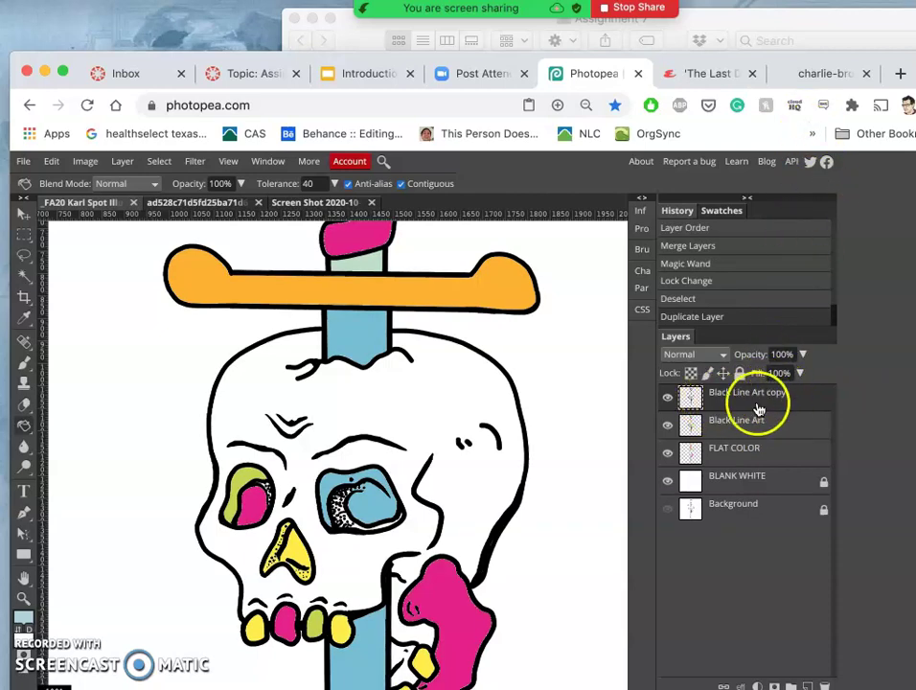
pyautogui.click(730, 428)
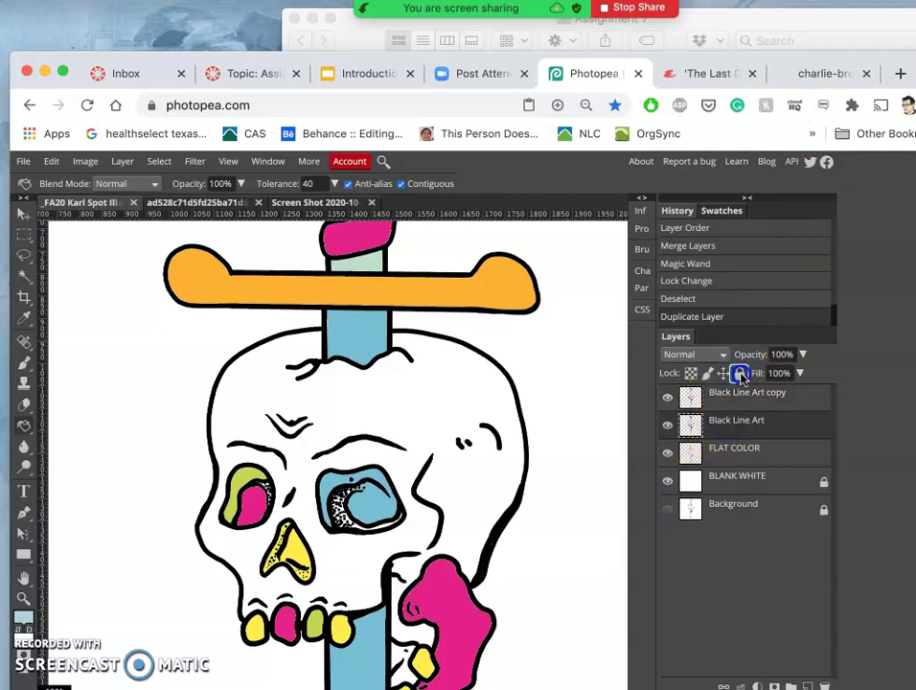
pyautogui.click(741, 375)
pyautogui.moveTo(720, 427); pyautogui.dragTo(667, 424)
pyautogui.click(719, 388)
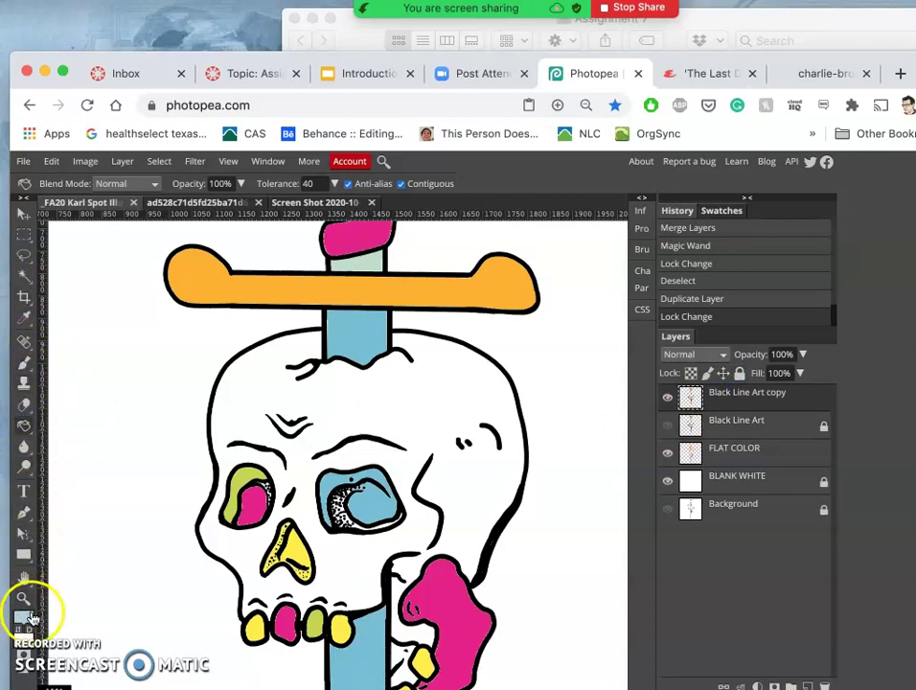
# Zoom in on the skull's eyes and paint, then undo, a test brush stroke
pyautogui.press('super+equal')
pyautogui.press('super+equal')
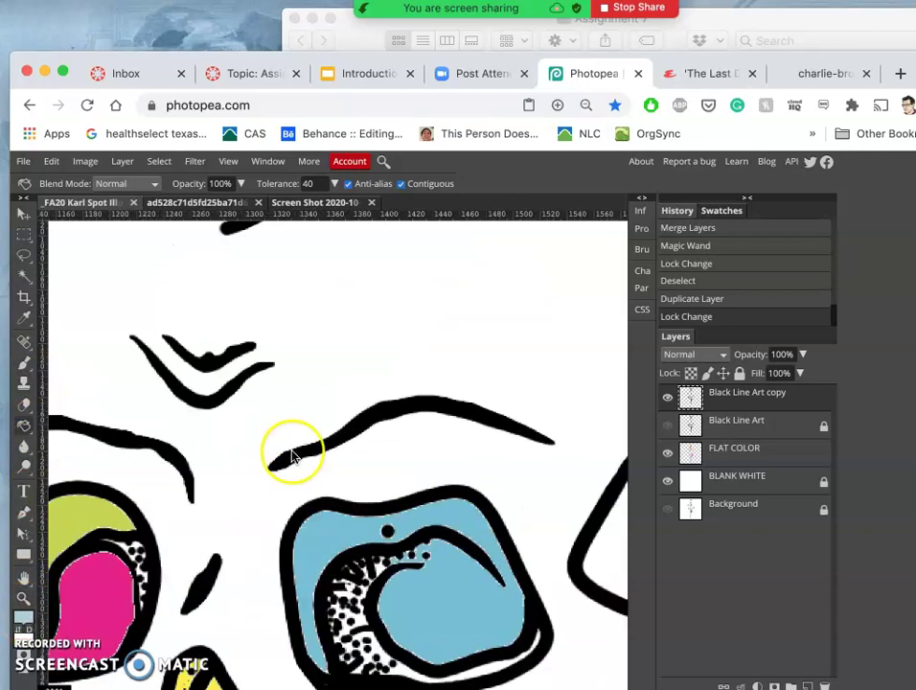
pyautogui.scroll(-10, 292, 455)
pyautogui.hscroll(5, 292, 455)
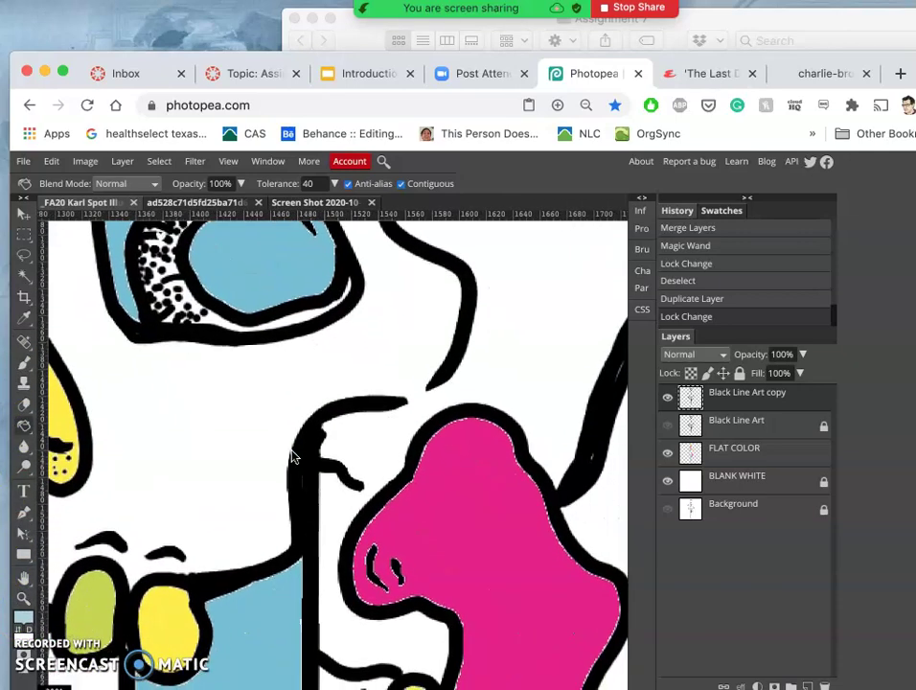
pyautogui.scroll(-2, 293, 456)
pyautogui.hscroll(1, 292, 456)
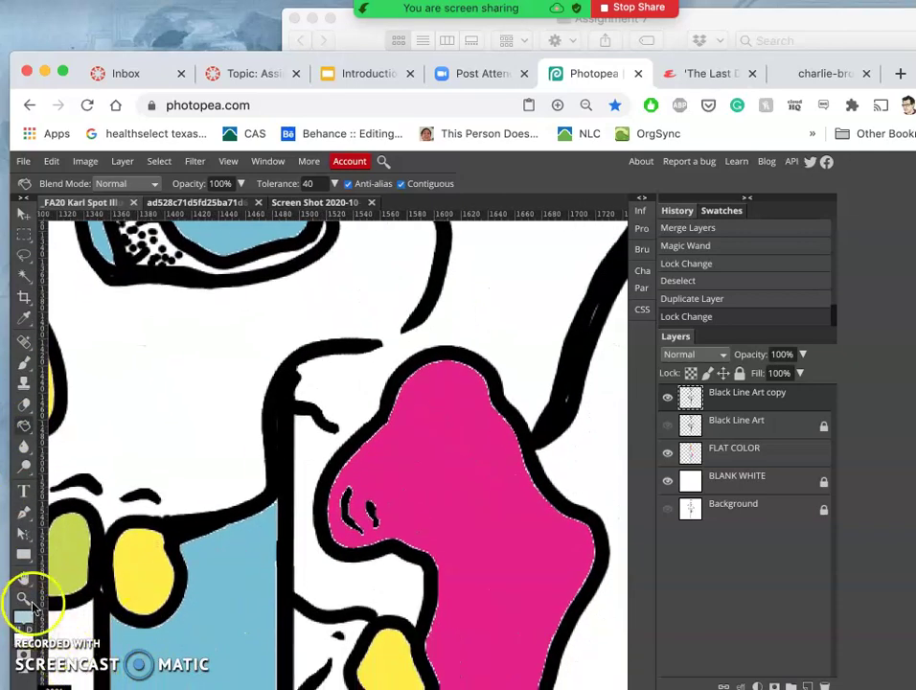
pyautogui.click(24, 363)
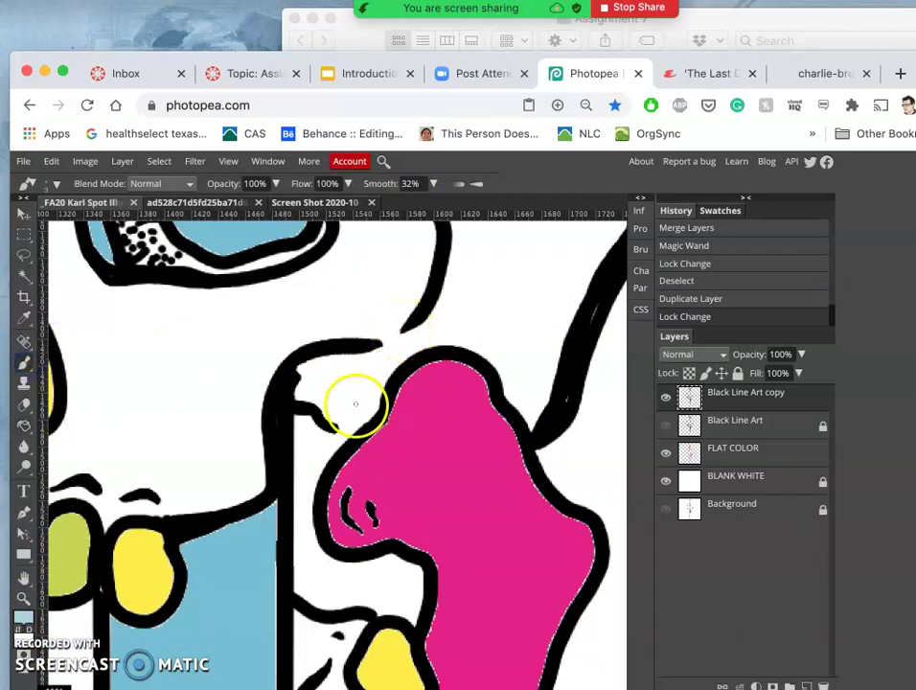
pyautogui.moveTo(314, 414); pyautogui.dragTo(342, 428)
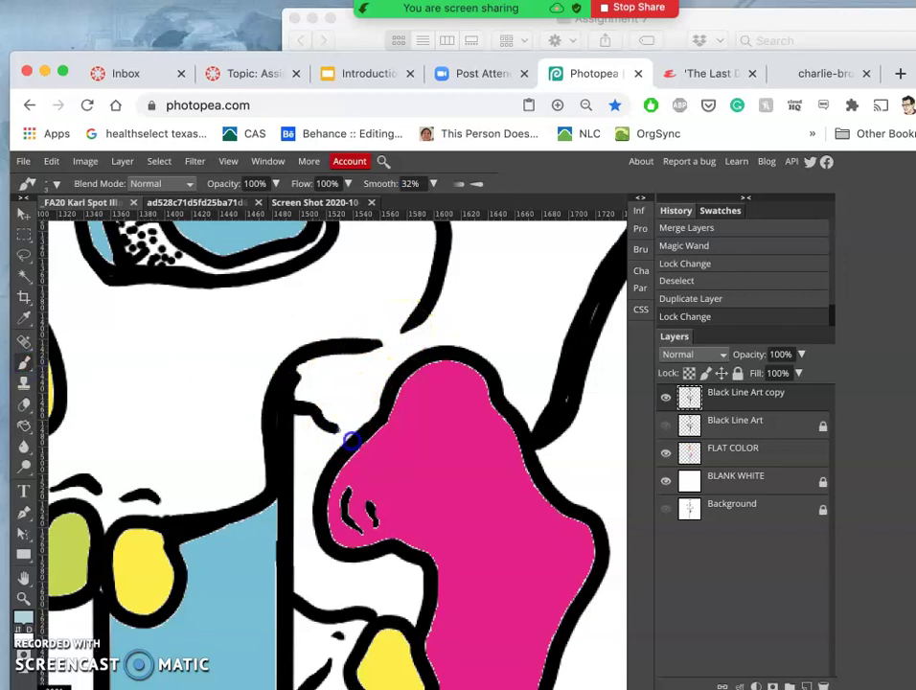
pyautogui.moveTo(358, 444); pyautogui.dragTo(357, 440)
pyautogui.press('super+z')
# Set the foreground colour to dark brown 80590d
pyautogui.click(24, 620)
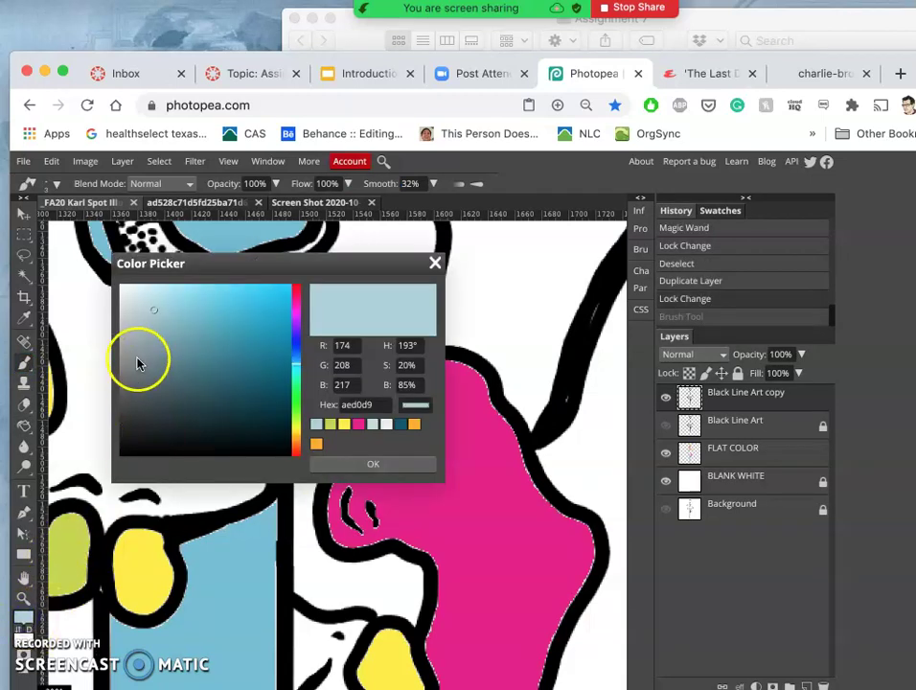
pyautogui.moveTo(137, 355)
pyautogui.mouseDown()
pyautogui.moveTo(117, 316)
pyautogui.moveTo(123, 307)
pyautogui.mouseUp()
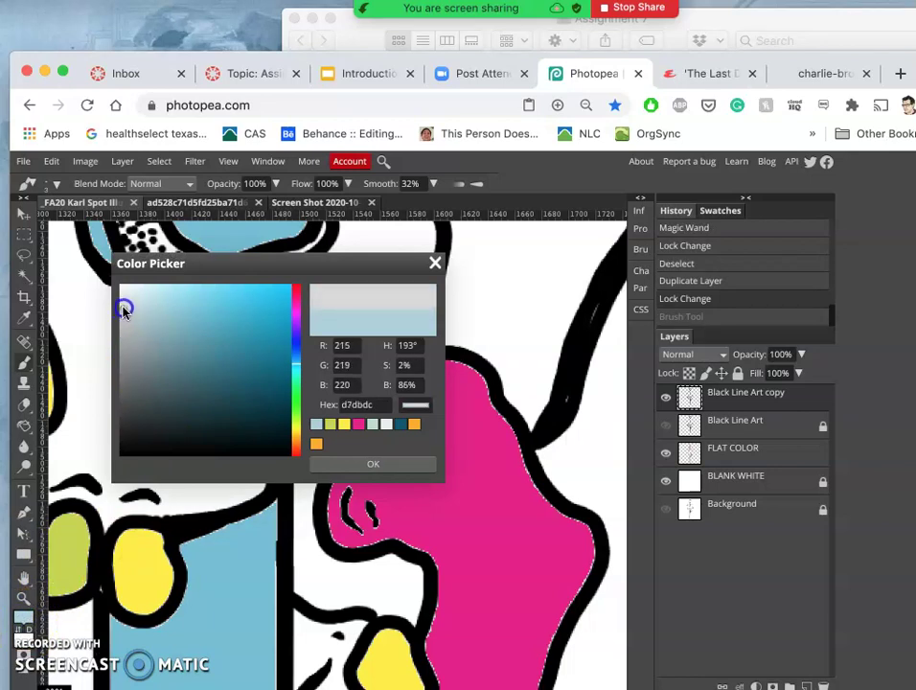
pyautogui.click(297, 438)
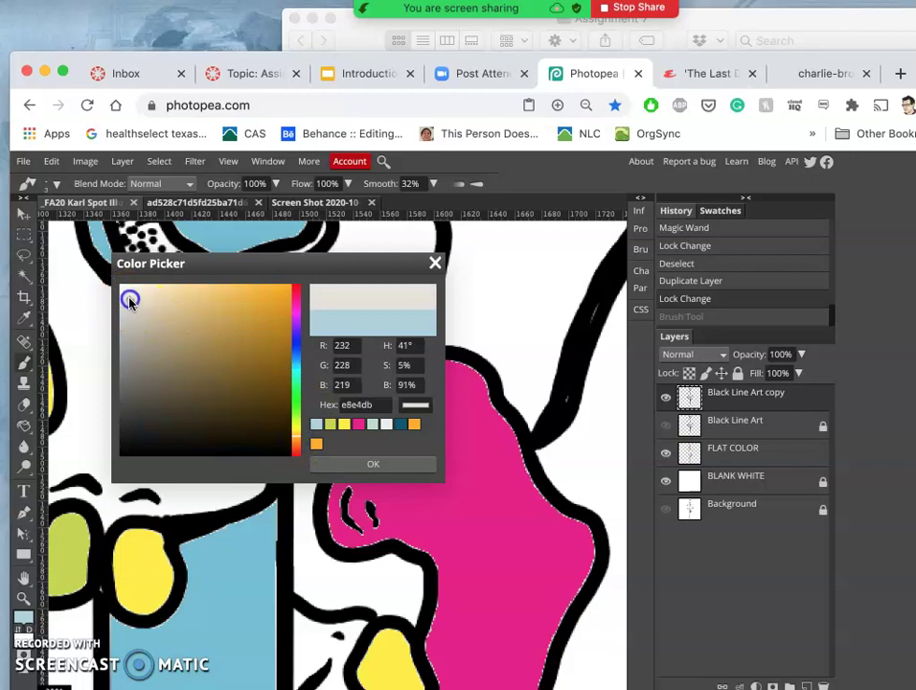
pyautogui.click(393, 465)
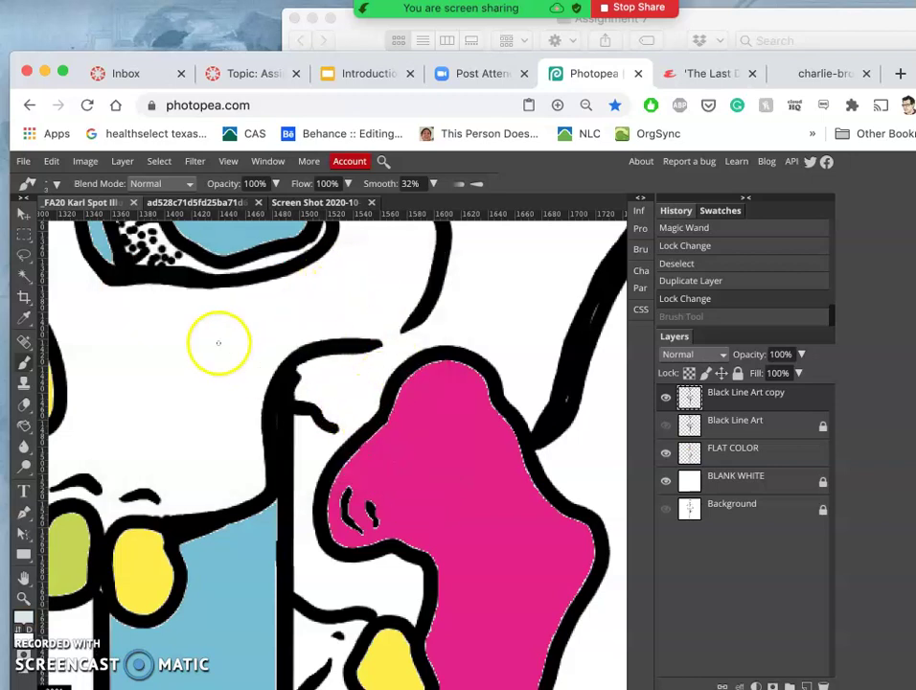
pyautogui.click(23, 618)
pyautogui.moveTo(240, 411); pyautogui.dragTo(274, 373)
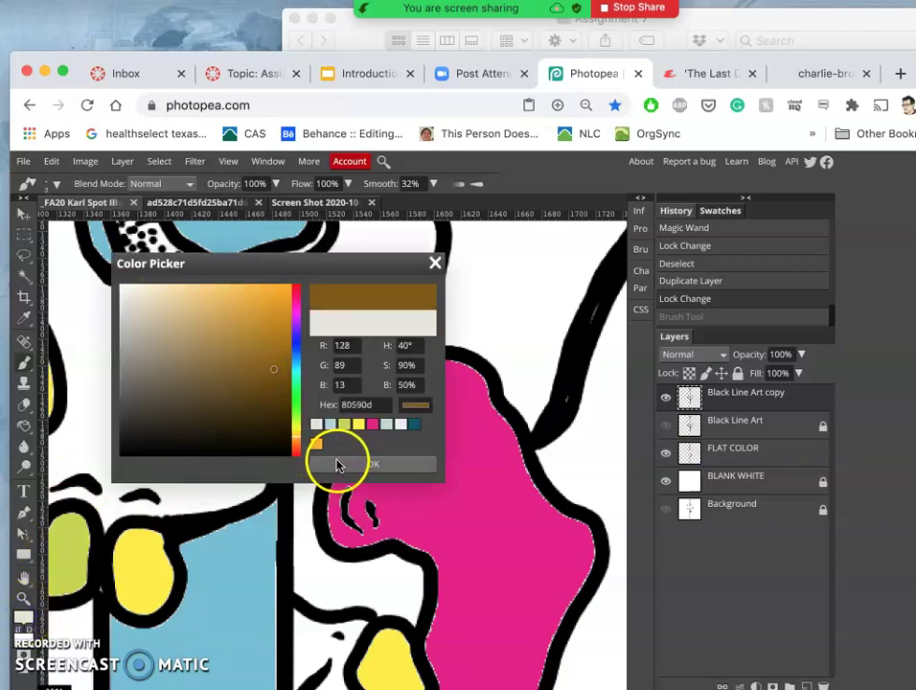
pyautogui.click(338, 466)
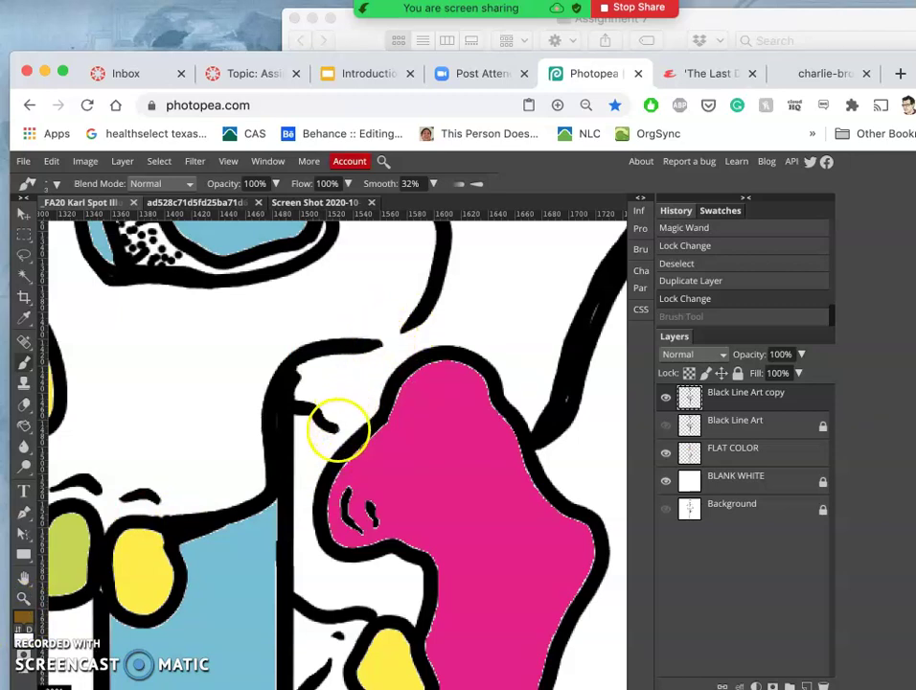
# Paint two short brown accent strokes beside the finger-bone and jaw outlines
pyautogui.scroll(-5, 337, 433)
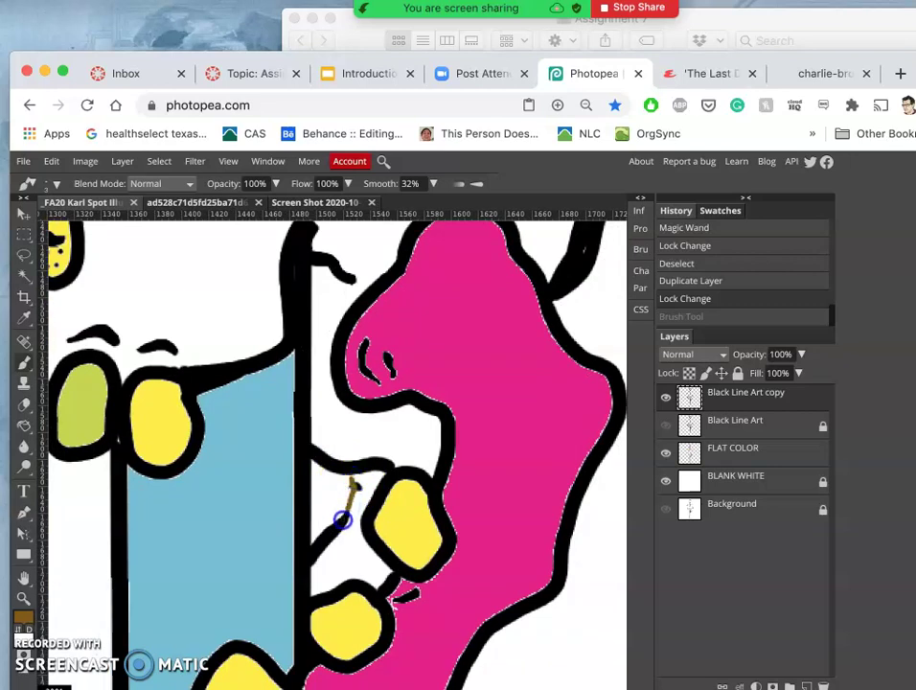
pyautogui.moveTo(353, 287)
pyautogui.mouseDown()
pyautogui.moveTo(357, 296)
pyautogui.moveTo(362, 272)
pyautogui.moveTo(375, 277)
pyautogui.mouseUp()
pyautogui.scroll(2, 371, 275)
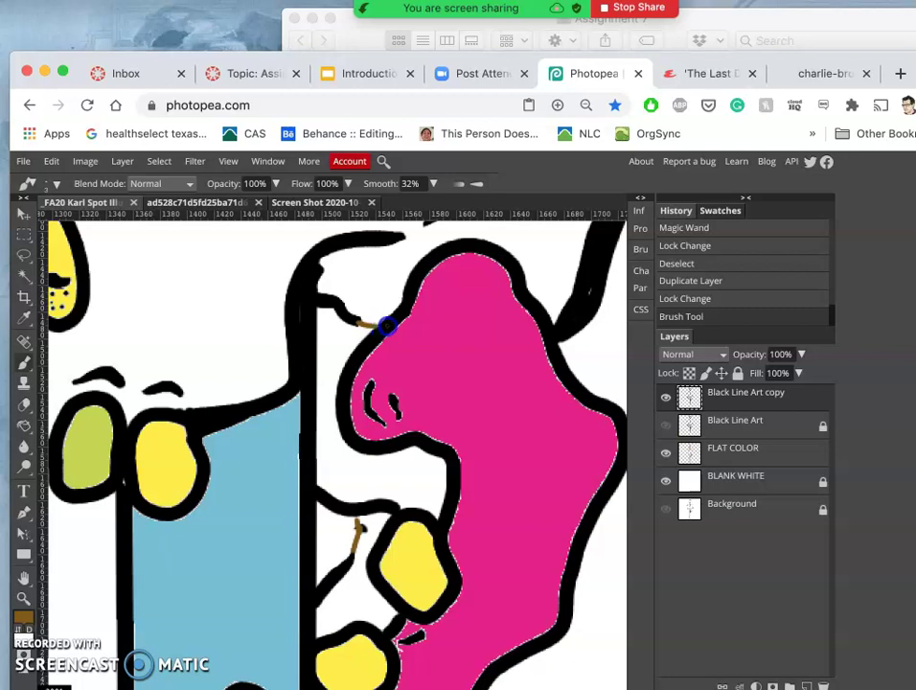
pyautogui.moveTo(373, 326); pyautogui.dragTo(369, 323)
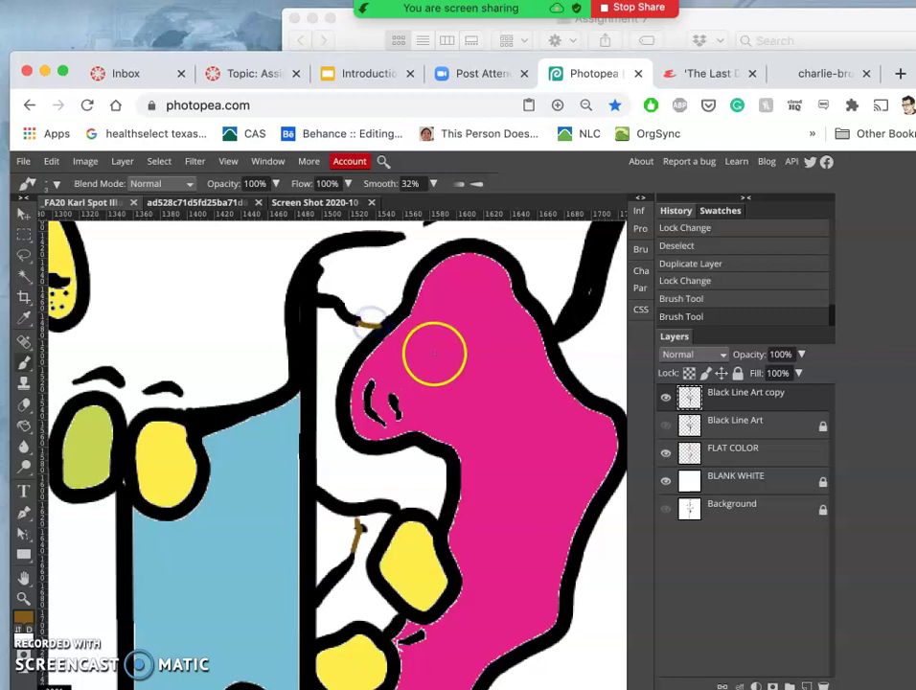
pyautogui.scroll(-5, 434, 354)
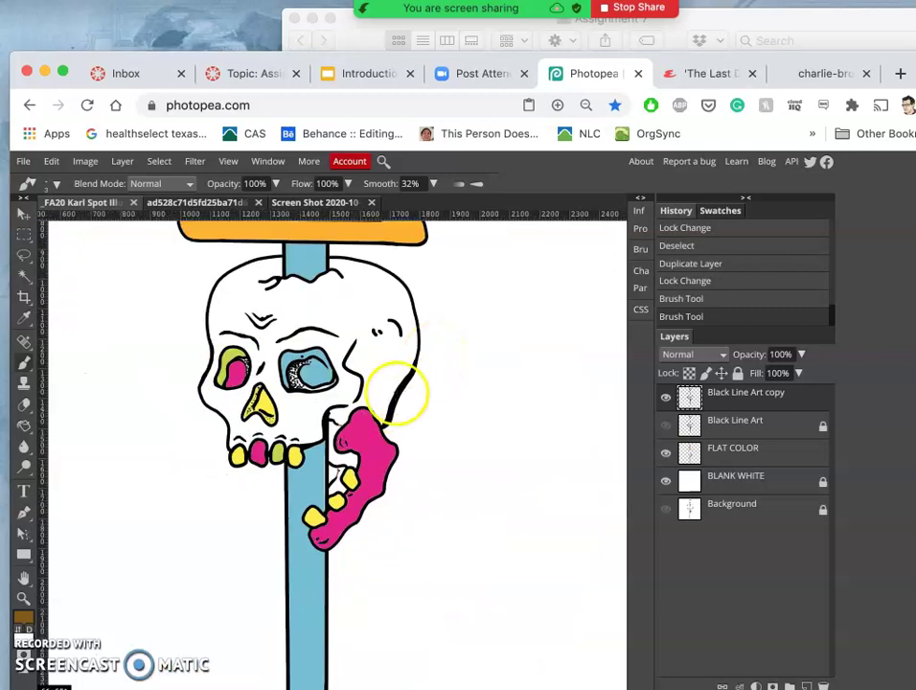
# Magic Wand with Contiguous ticked: select only the skull's white interior, then make FLAT COLOR active
pyautogui.click(27, 276)
pyautogui.click(349, 319)
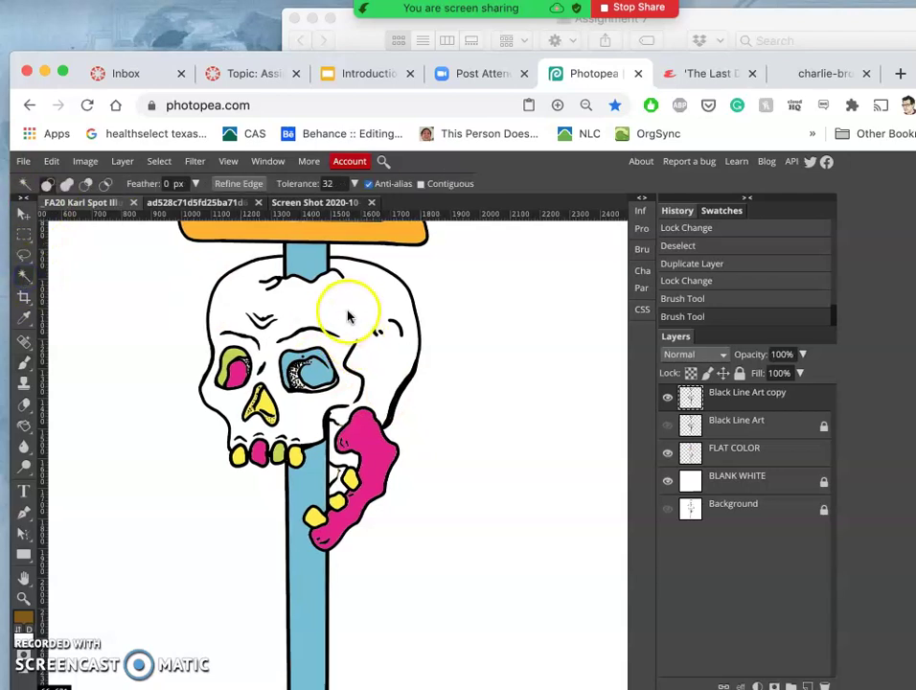
pyautogui.click(349, 318)
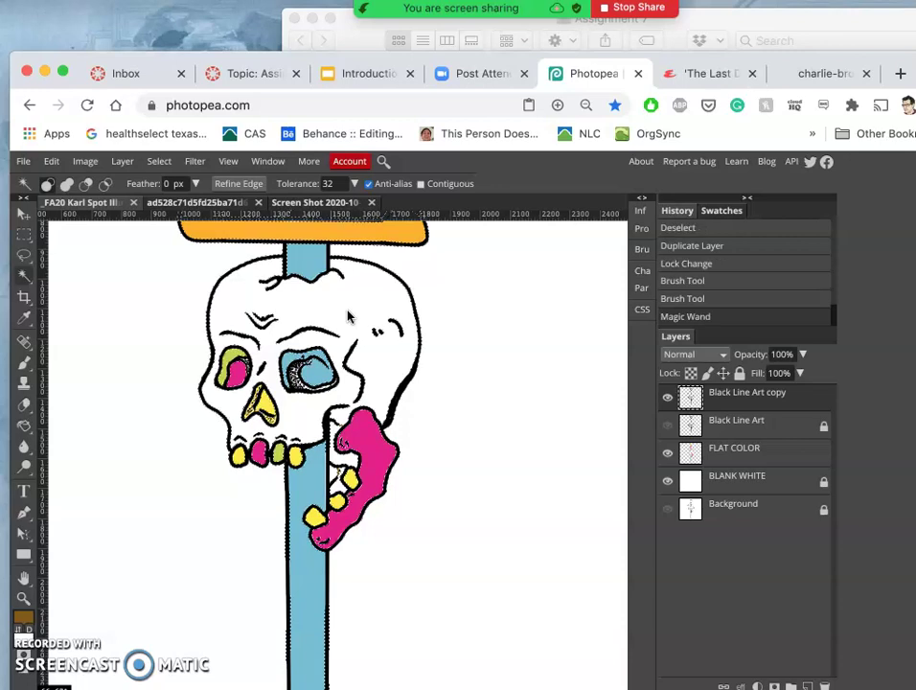
pyautogui.hotkey('ctrl', 'd')
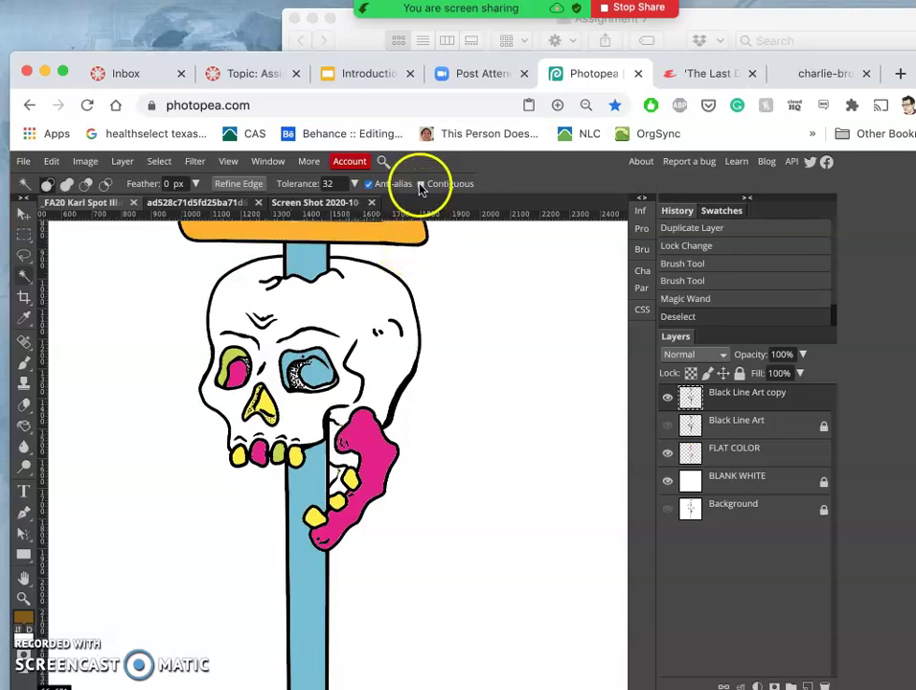
pyautogui.click(421, 184)
pyautogui.click(344, 325)
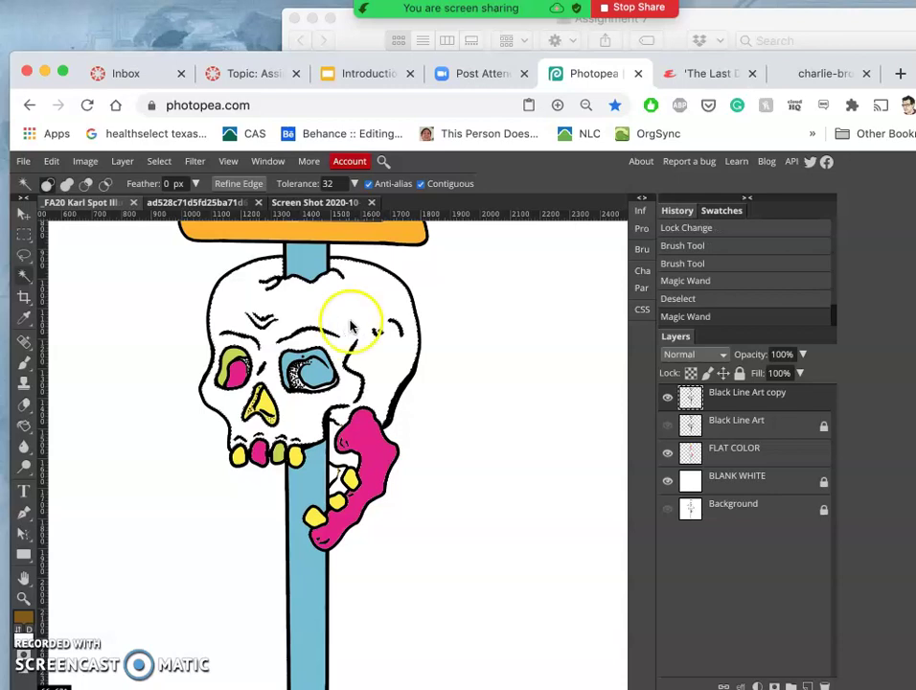
pyautogui.click(716, 453)
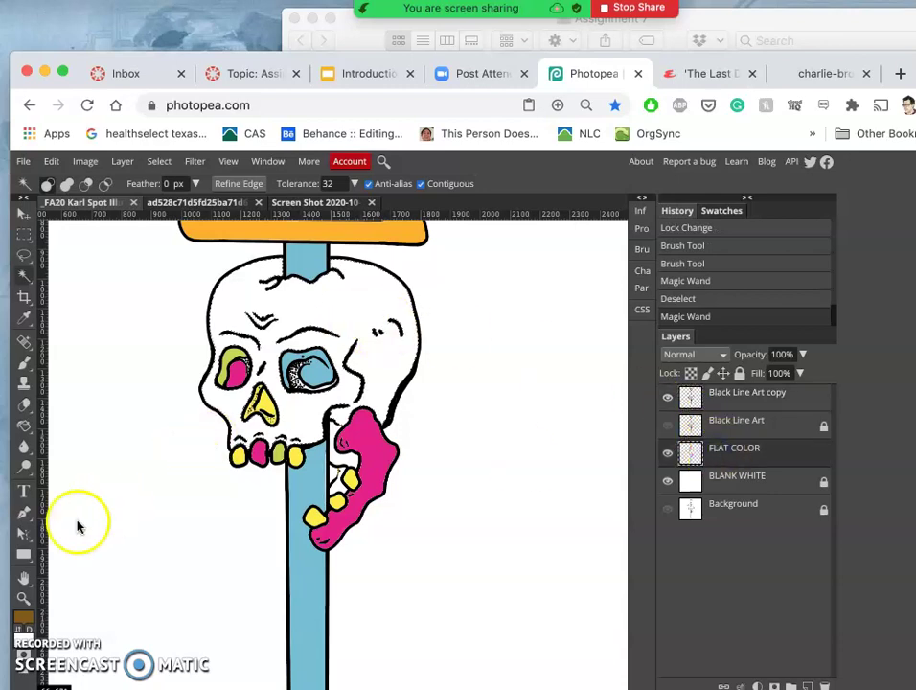
pyautogui.click(202, 203)
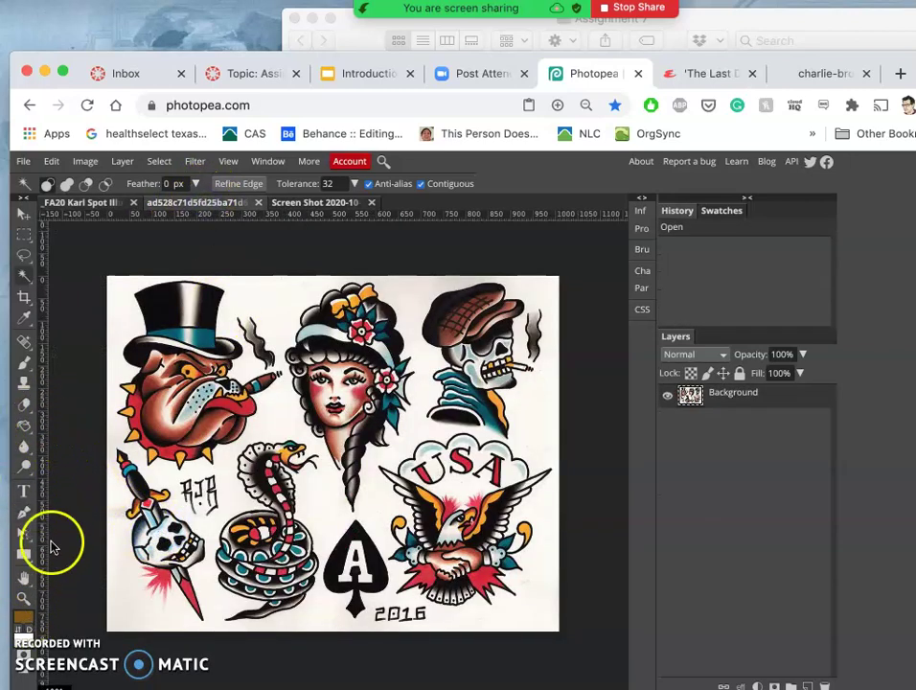
pyautogui.click(93, 202)
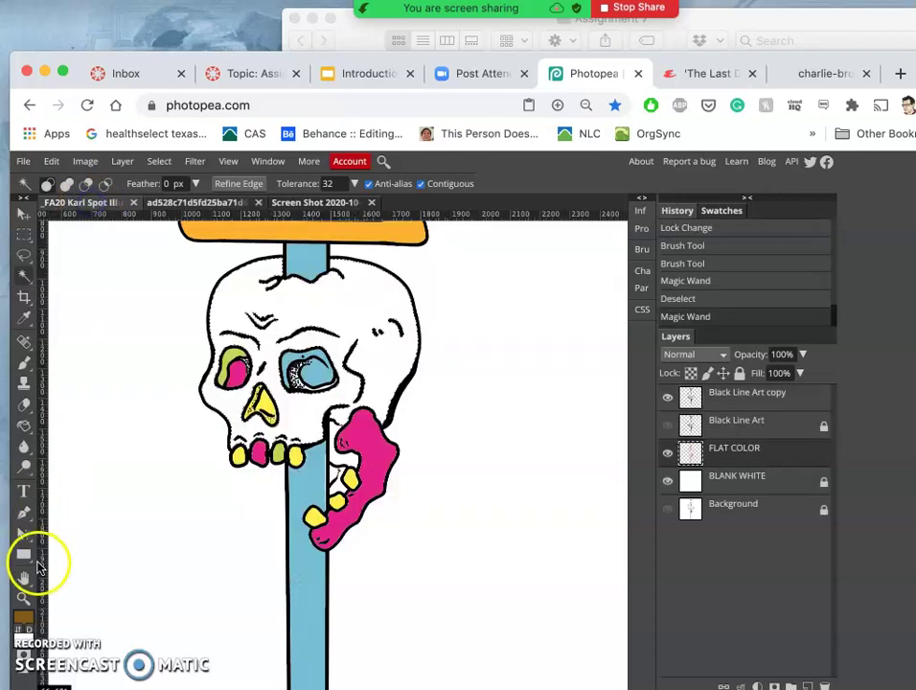
# Paint Bucket the skull interior pale beige e6dcca on FLAT COLOR, then reselect Black Line Art copy
pyautogui.click(24, 621)
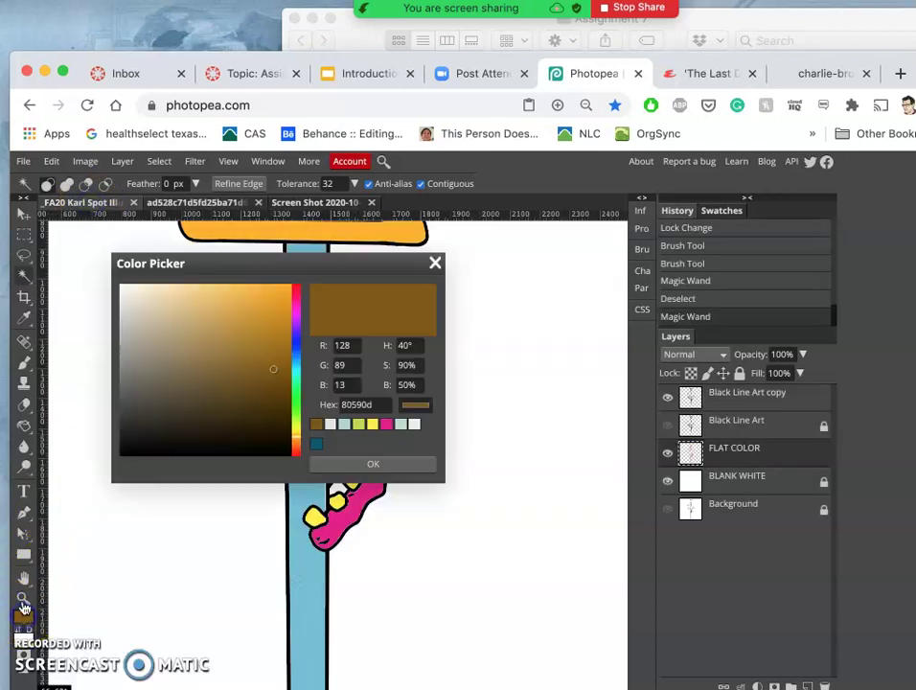
pyautogui.click(141, 301)
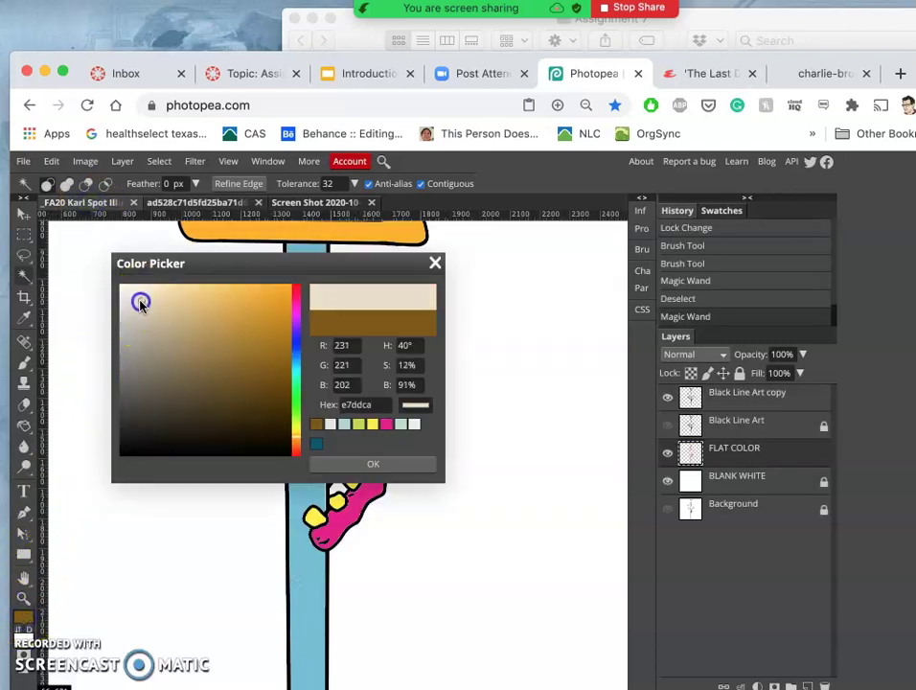
pyautogui.click(343, 464)
pyautogui.click(24, 425)
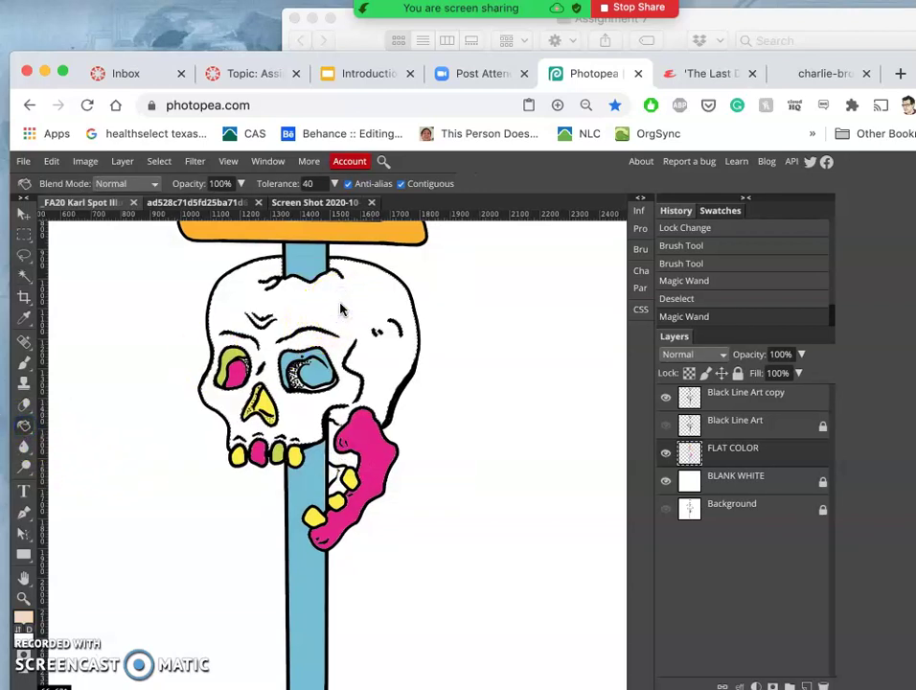
pyautogui.click(342, 308)
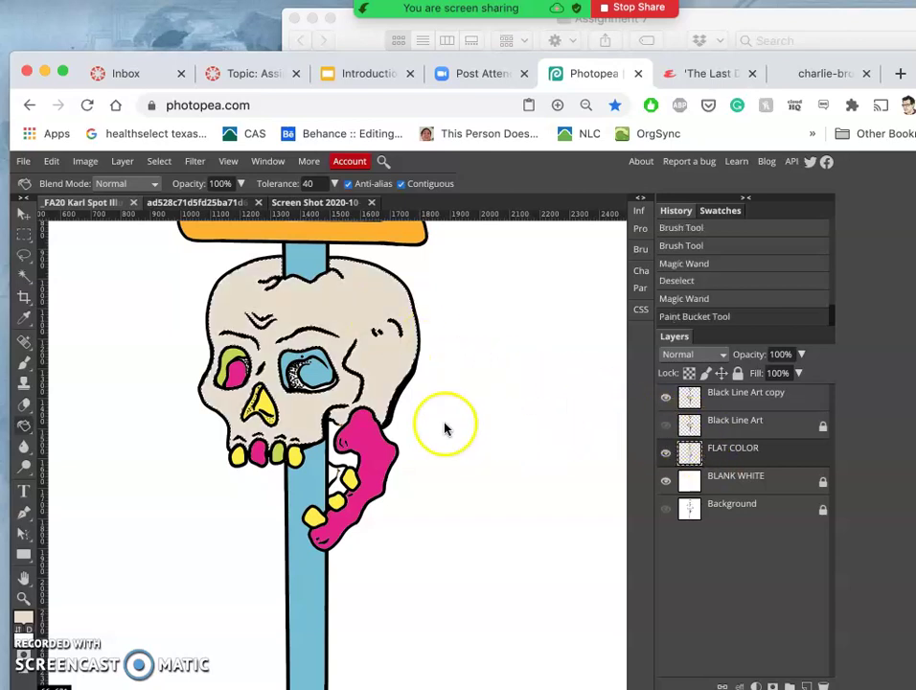
pyautogui.click(748, 412)
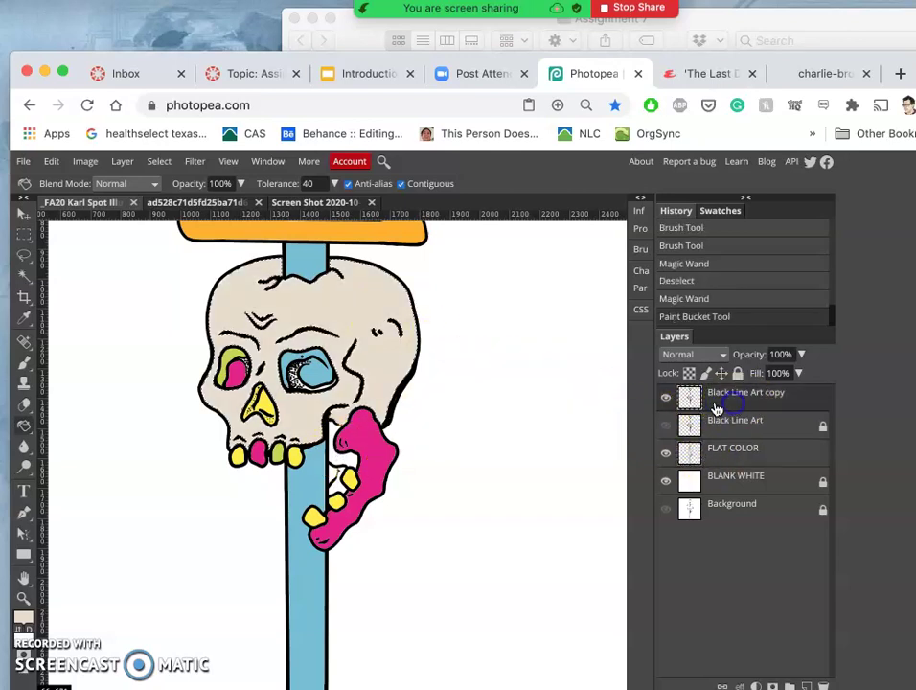
pyautogui.click(22, 276)
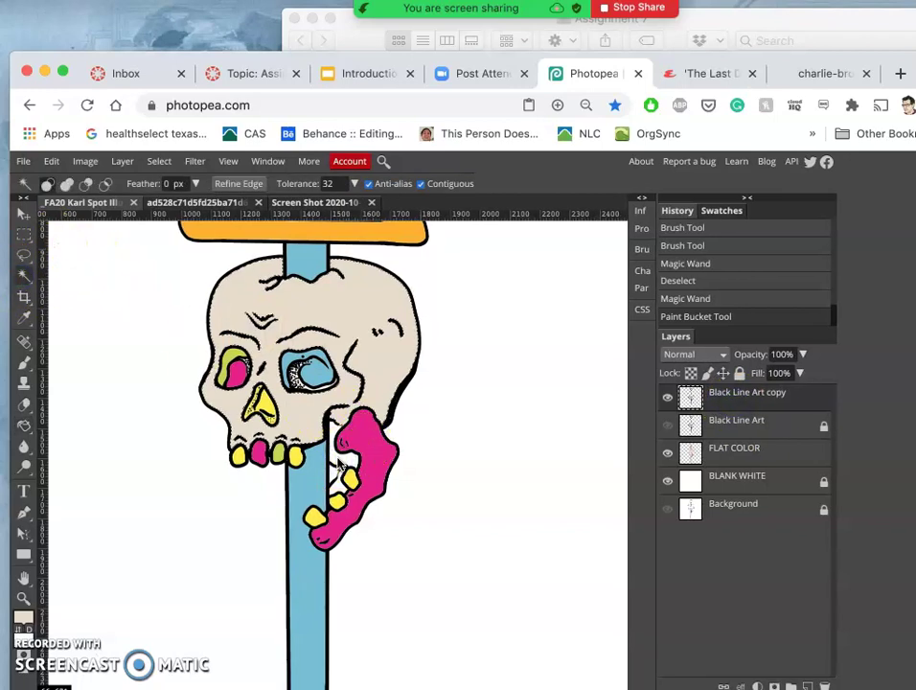
# Fill the small white gap beside the pink shape with darker grey-brown on FLAT COLOR
pyautogui.click(337, 464)
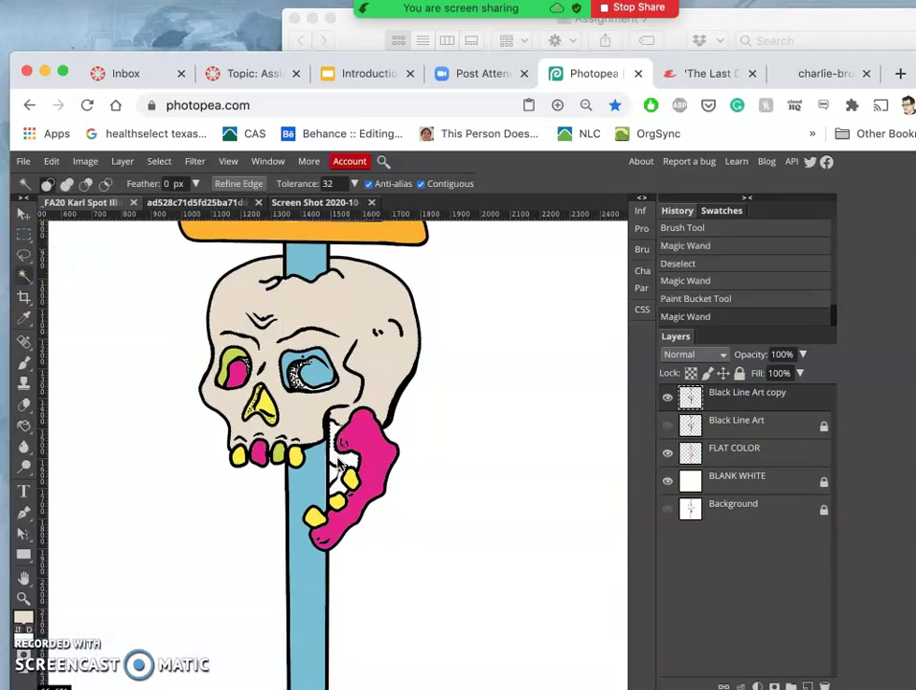
pyautogui.click(25, 619)
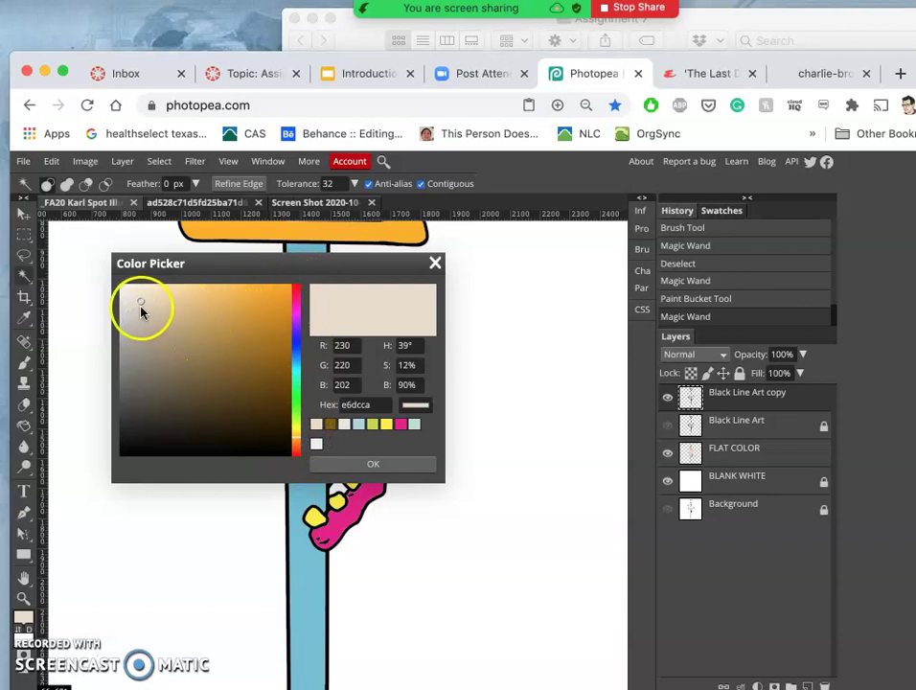
pyautogui.moveTo(141, 307)
pyautogui.mouseDown()
pyautogui.moveTo(147, 389)
pyautogui.moveTo(146, 381)
pyautogui.mouseUp()
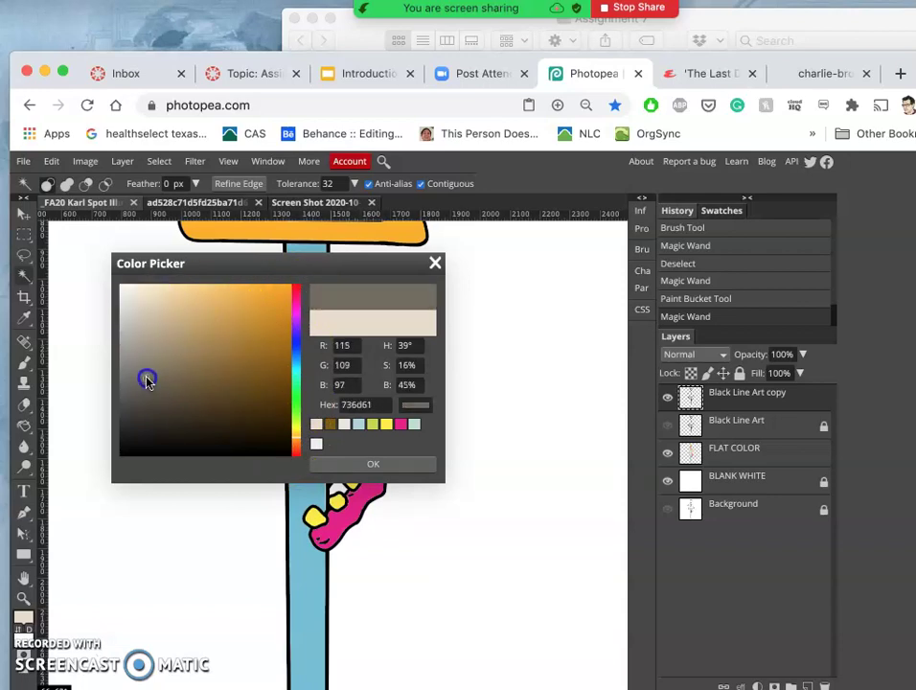
pyautogui.click(352, 465)
pyautogui.click(26, 423)
pyautogui.click(692, 436)
pyautogui.click(721, 452)
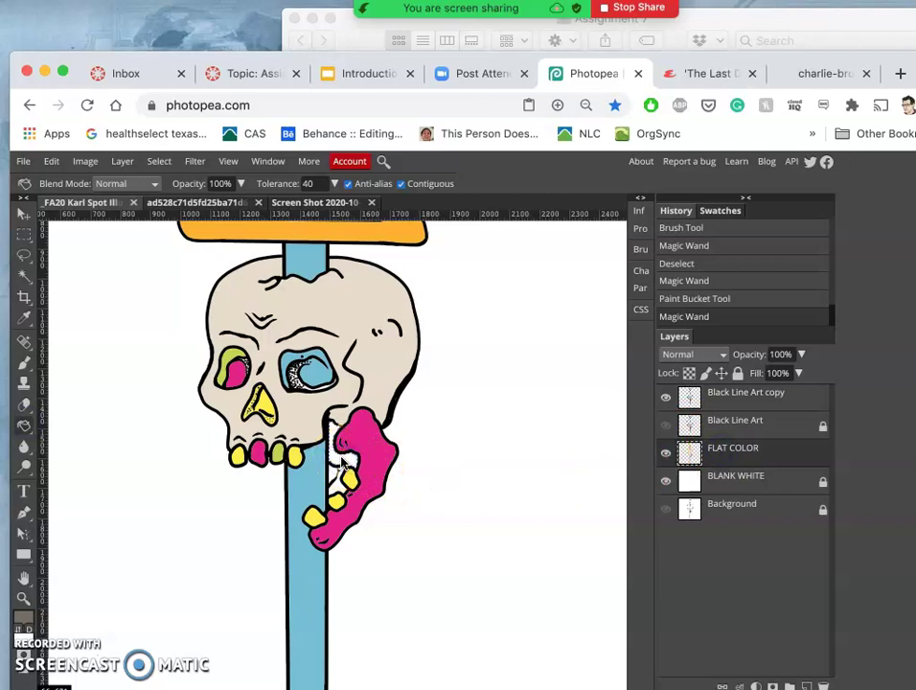
pyautogui.click(342, 462)
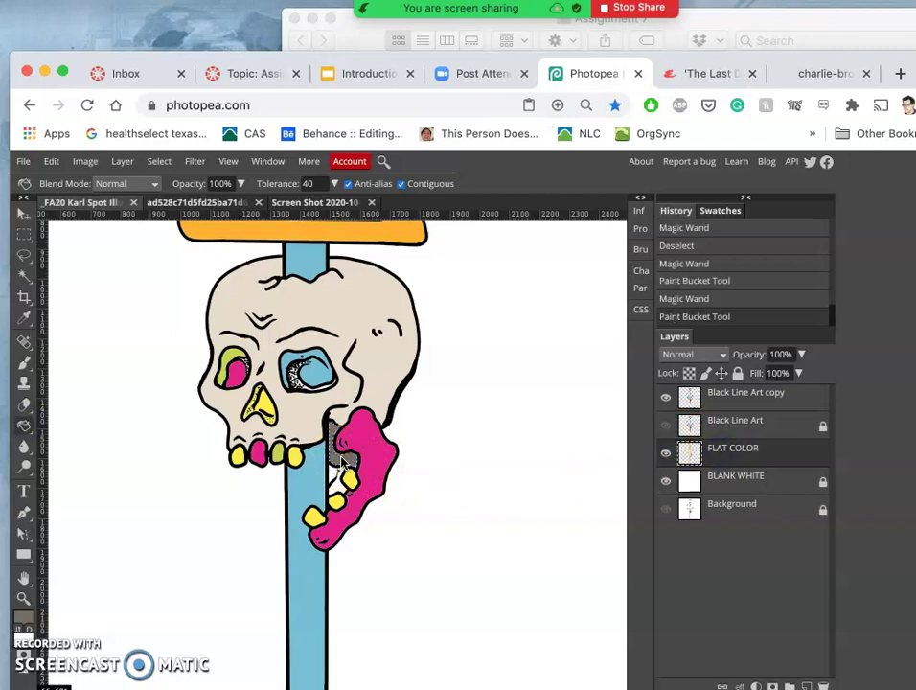
# Magic-wand the unfilled area by the skull's teeth on the line art copy and set foreground to near-black #262420
pyautogui.click(733, 399)
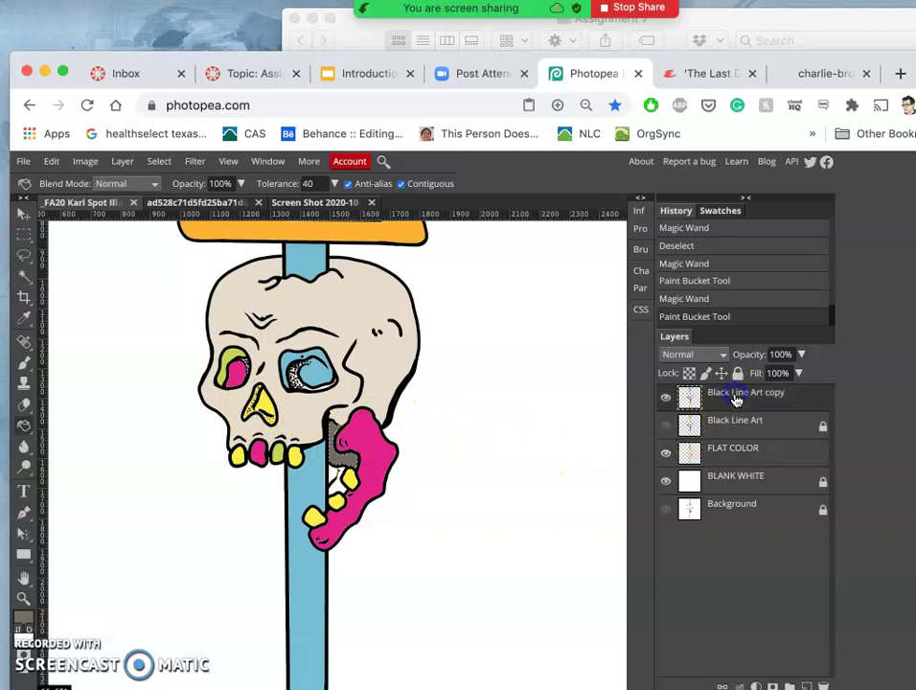
pyautogui.click(23, 275)
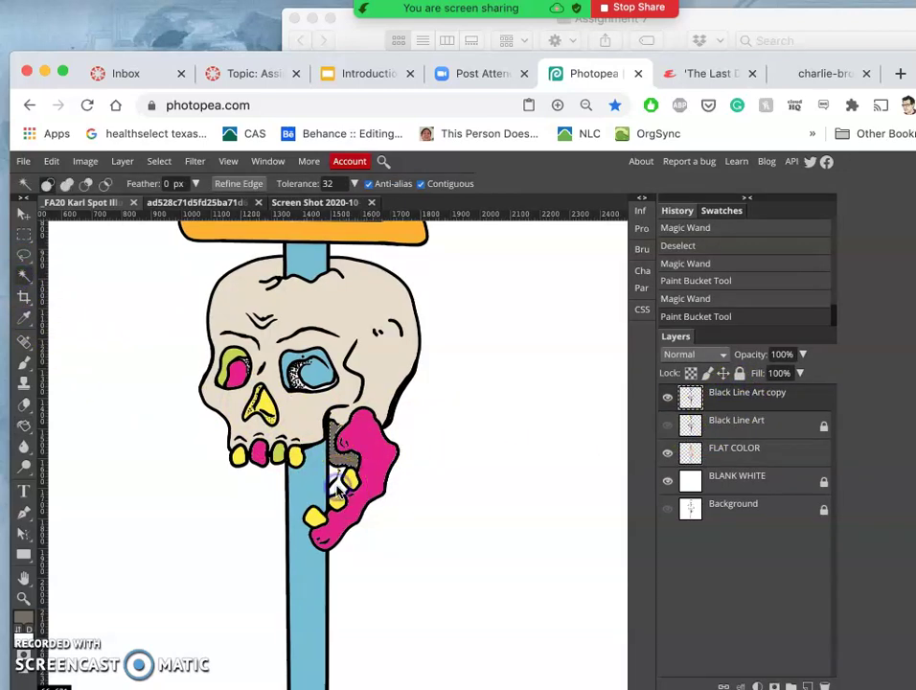
pyautogui.click(277, 441)
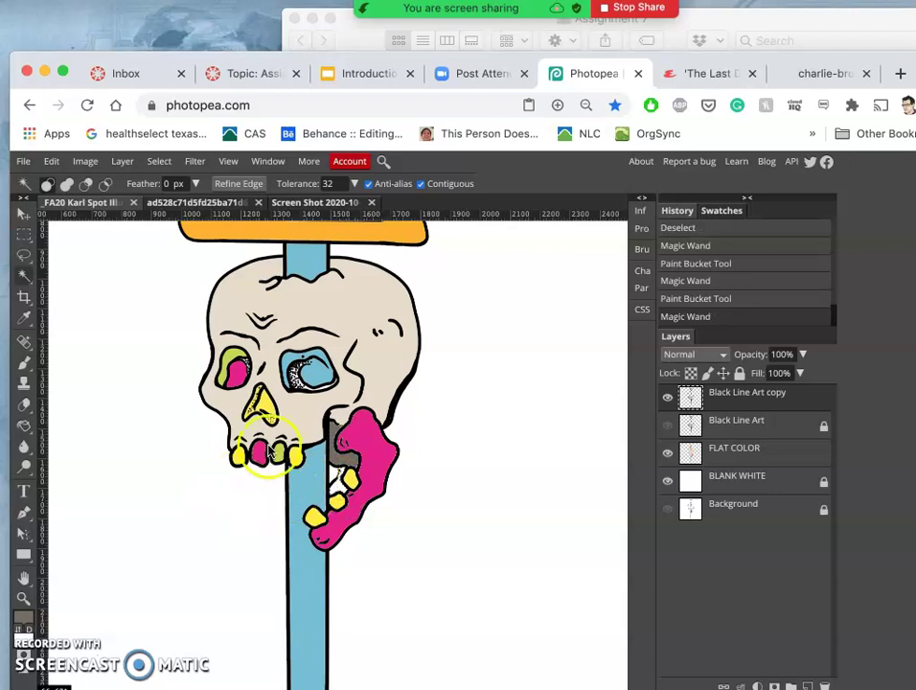
pyautogui.click(23, 622)
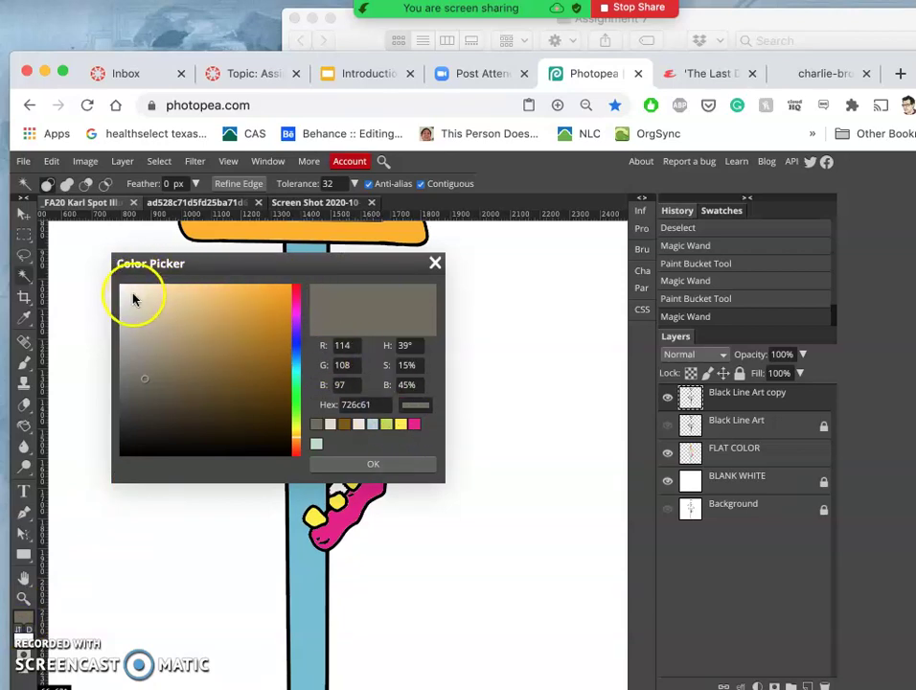
pyautogui.click(145, 435)
pyautogui.click(369, 464)
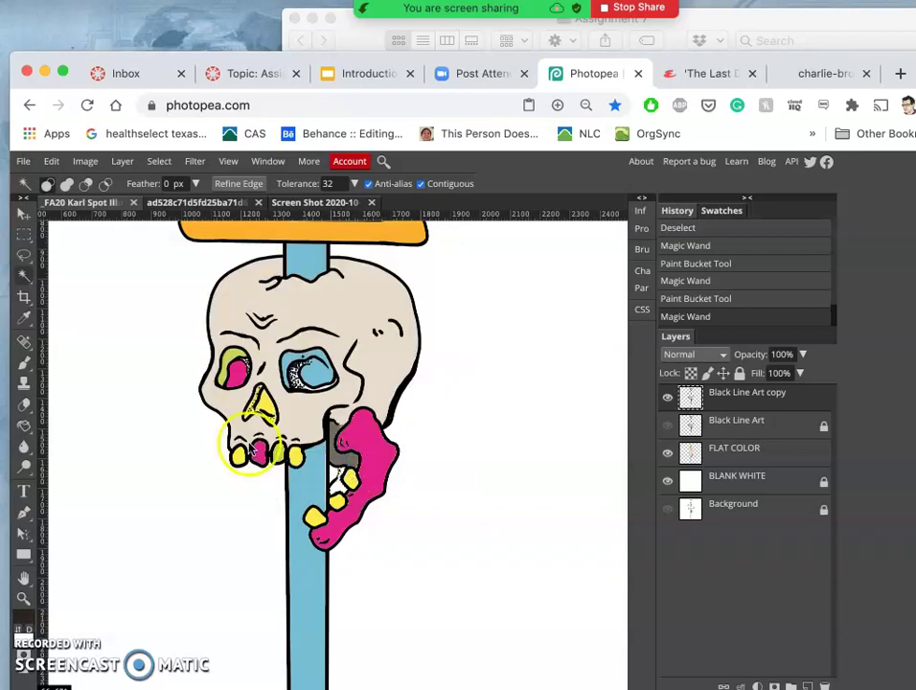
# Fill the patches beside and between the yellow blobs on FLAT COLOR, then deselect
pyautogui.click(24, 427)
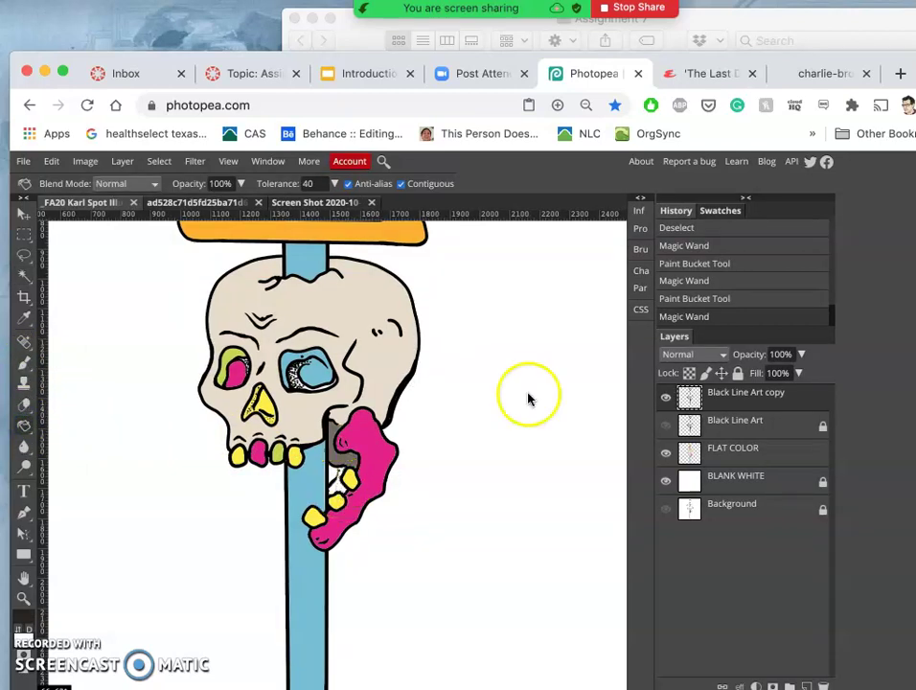
pyautogui.click(708, 458)
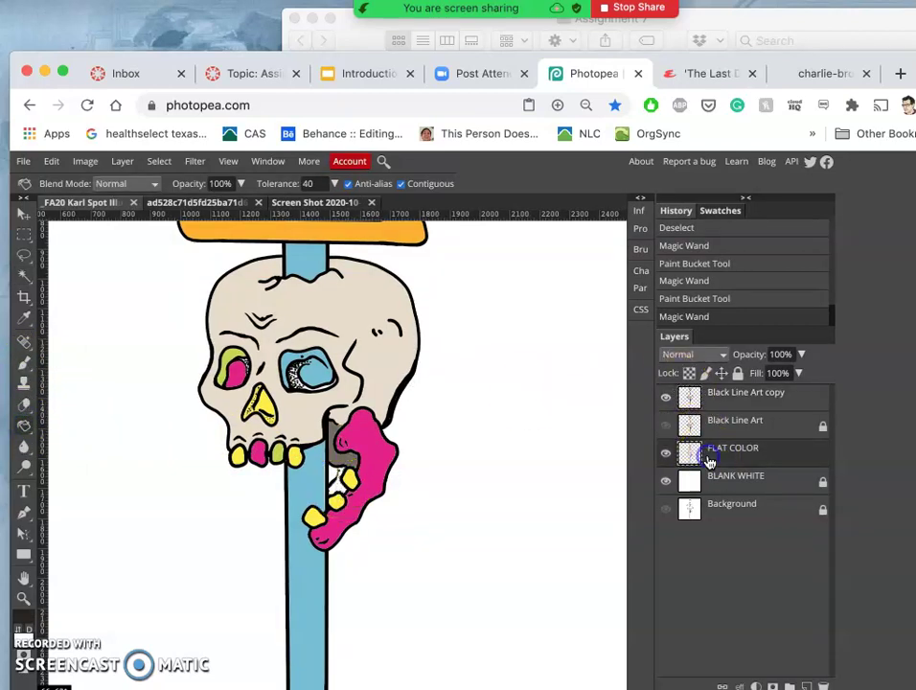
pyautogui.click(337, 484)
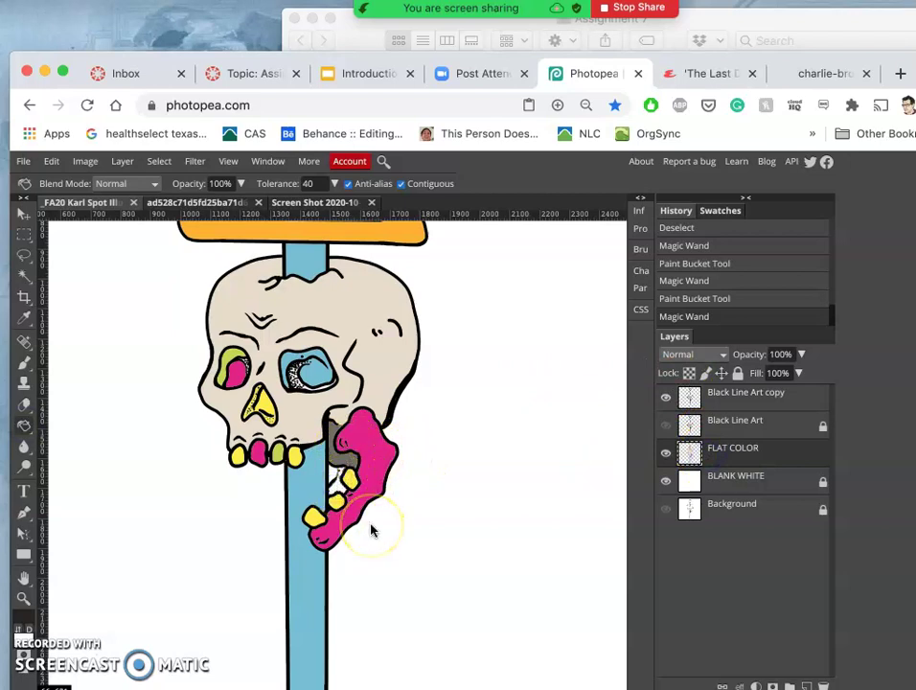
pyautogui.click(372, 530)
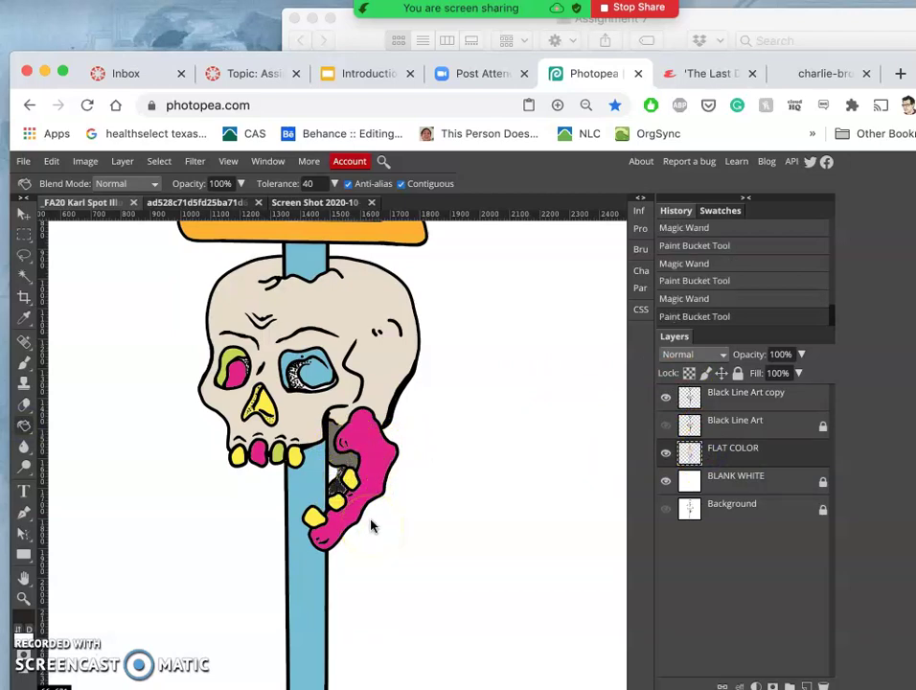
pyautogui.click(384, 517)
pyautogui.hotkey('ctrl', 'd')
pyautogui.hotkey('ctrl', 'd')
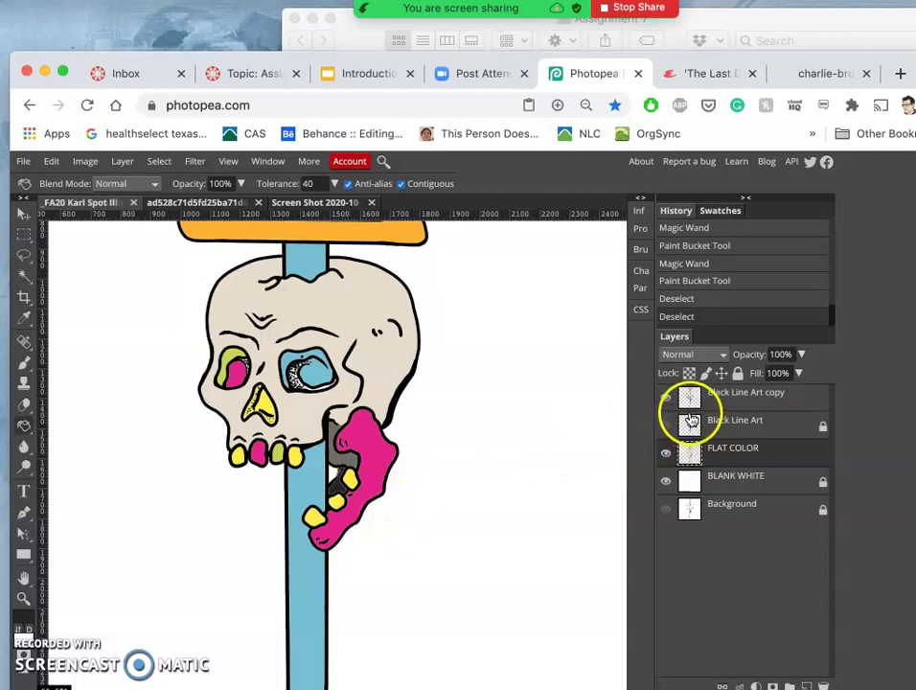
pyautogui.click(725, 396)
# Delete the Black Line Art copy layer and leave the original line art hidden
pyautogui.click(666, 399)
pyautogui.click(723, 402)
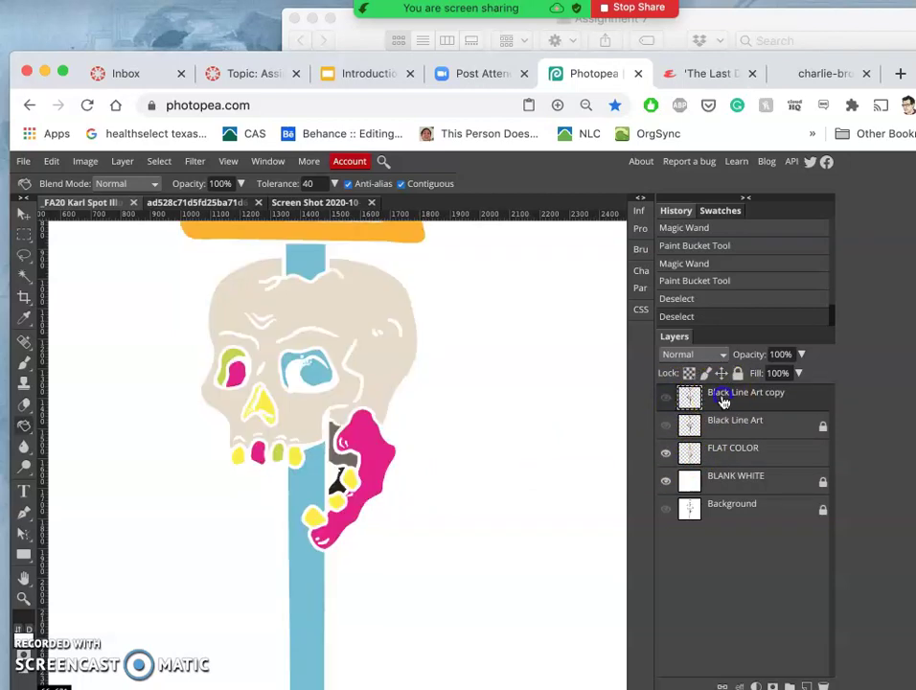
pyautogui.press('Delete')
pyautogui.click(665, 400)
pyautogui.click(666, 399)
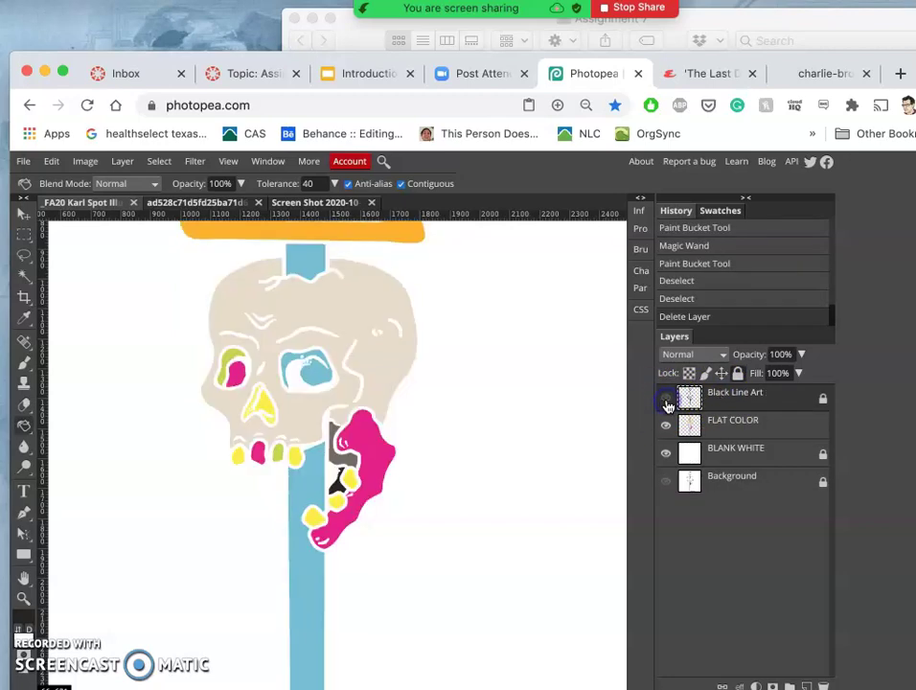
pyautogui.click(666, 400)
pyautogui.click(666, 400)
pyautogui.click(666, 401)
pyautogui.click(666, 400)
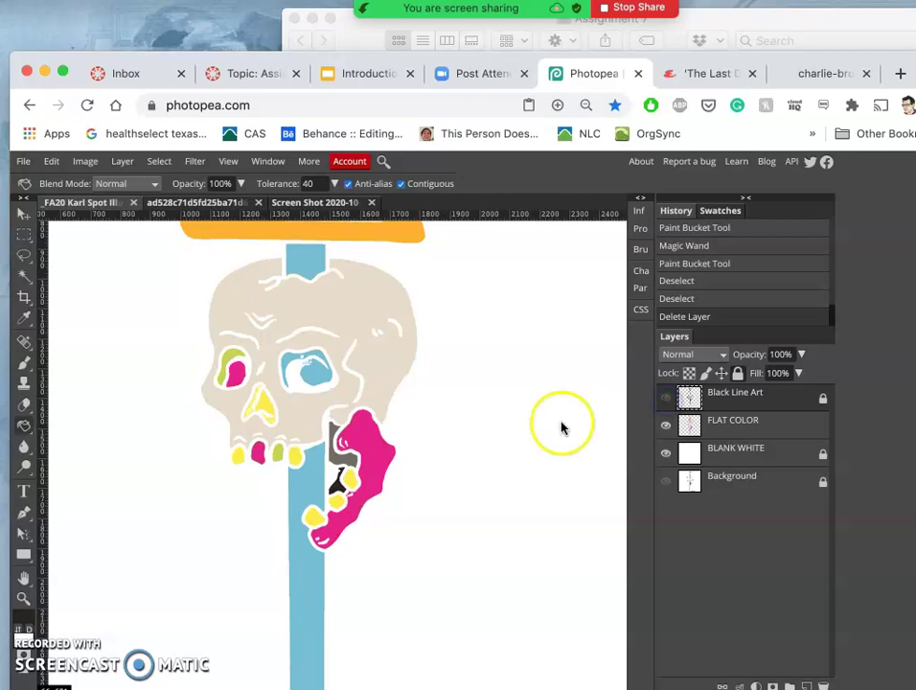
# Zoom and pan around the flat colours, briefly showing the line art to compare
pyautogui.press('super+equal')
pyautogui.press('super+equal')
pyautogui.press('super+equal')
pyautogui.press('super+equal')
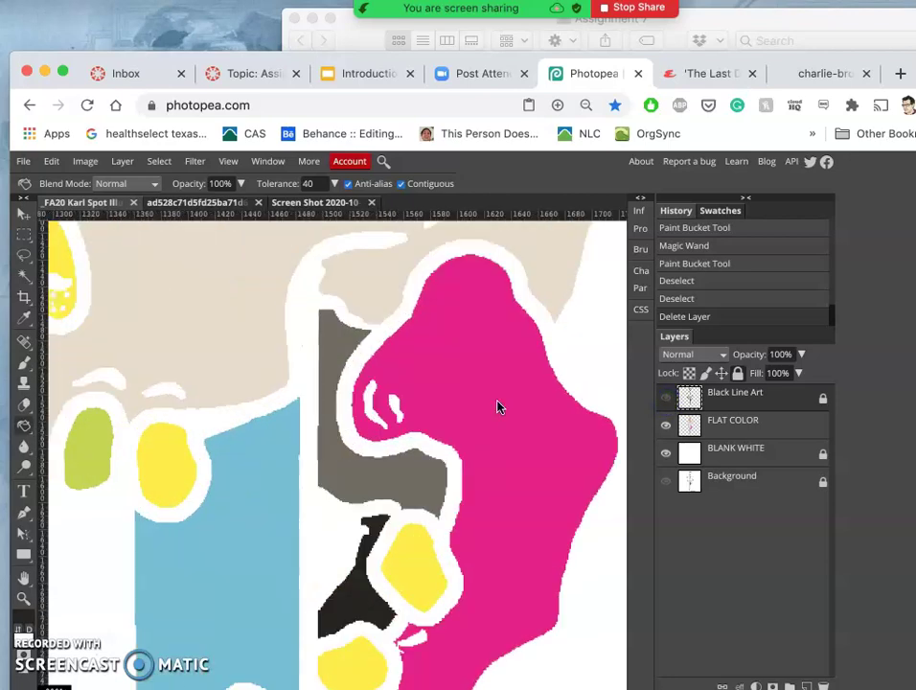
pyautogui.press('super+minus')
pyautogui.press('super+minus')
pyautogui.press('super+minus')
pyautogui.press('super+minus')
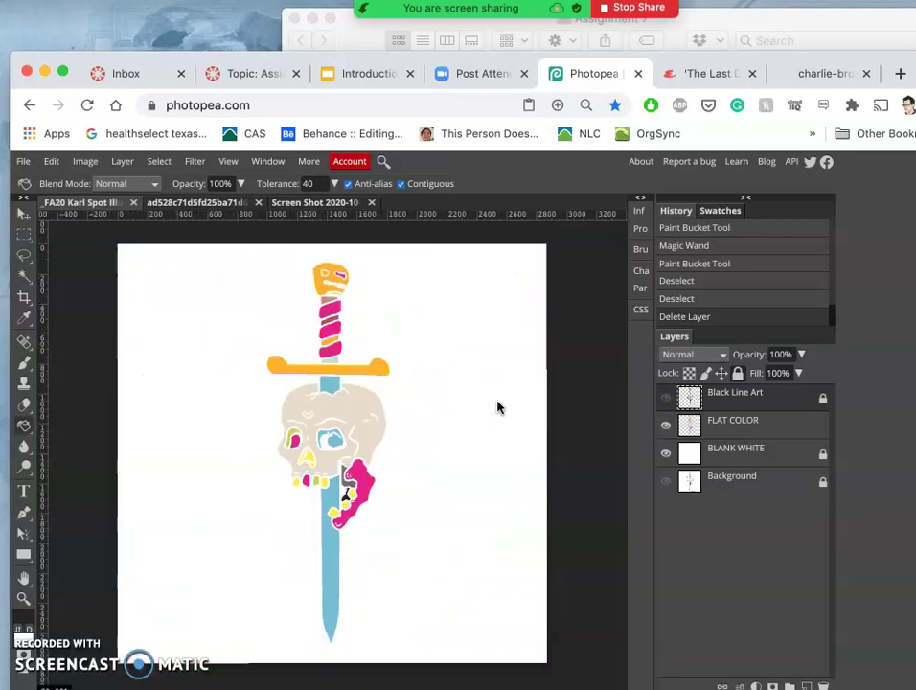
pyautogui.press('super+minus')
pyautogui.press('super+minus')
pyautogui.press('super+equal')
pyautogui.press('super+equal')
pyautogui.press('super+equal')
pyautogui.press('super+equal')
pyautogui.press('super+equal')
pyautogui.press('super+equal')
pyautogui.press('super+equal')
pyautogui.press('super+equal')
pyautogui.scroll(-5, 301, 570)
pyautogui.hscroll(3, 301, 570)
pyautogui.scroll(-5, 300, 570)
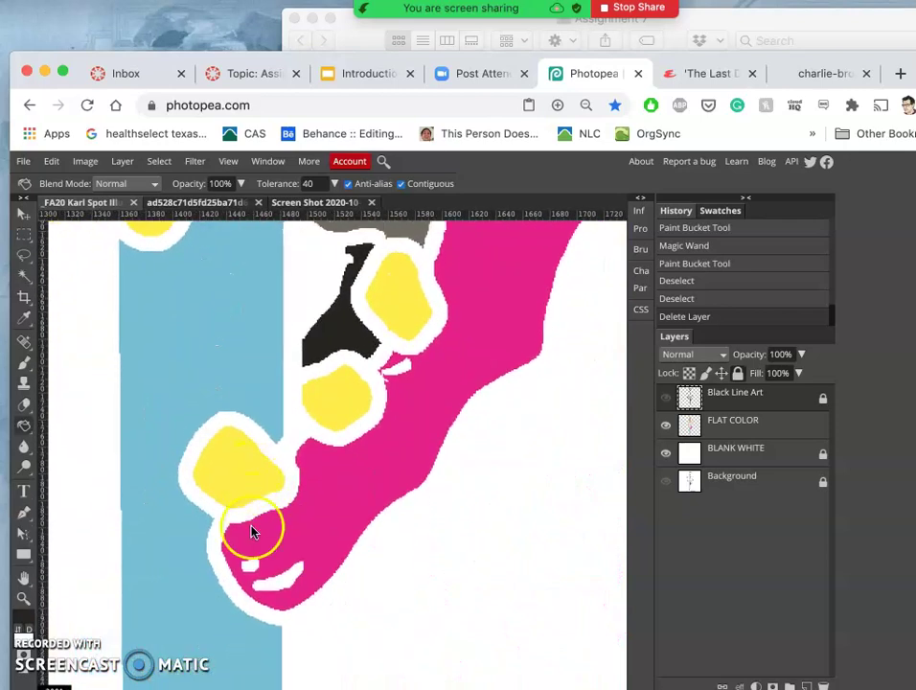
pyautogui.scroll(10, 418, 418)
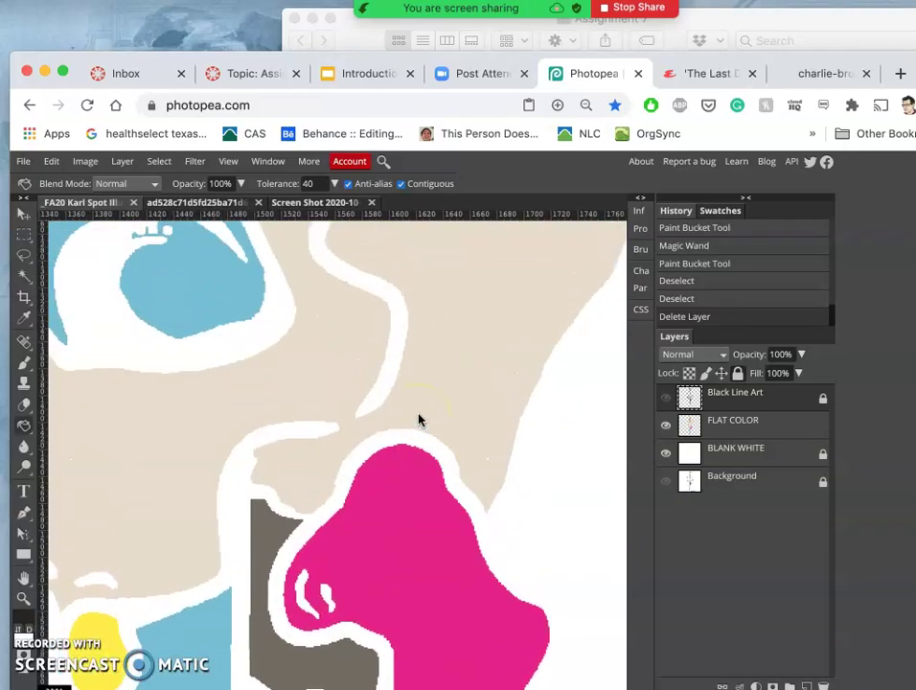
pyautogui.scroll(15, 418, 419)
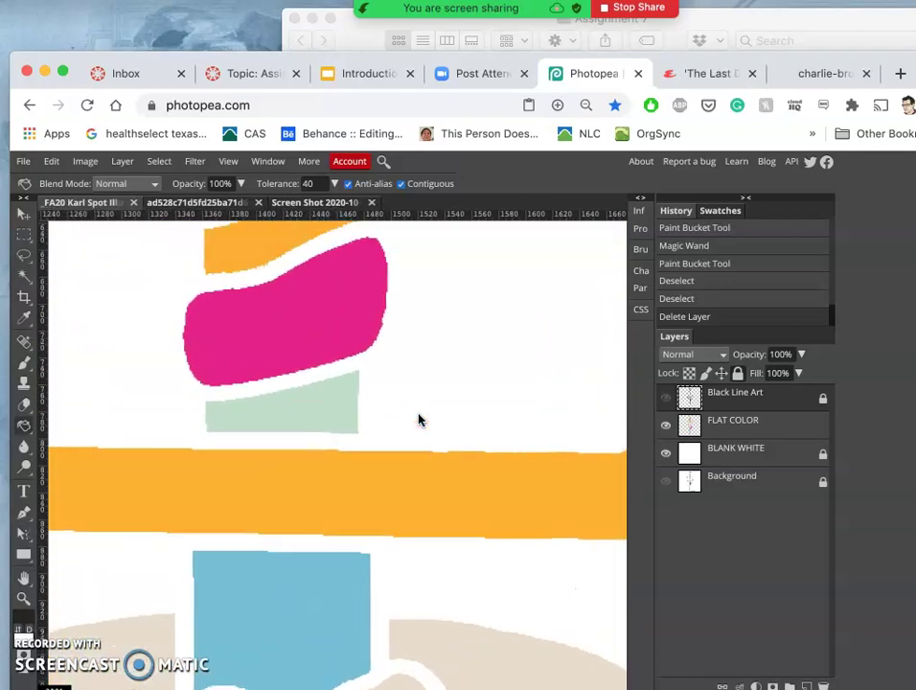
pyautogui.scroll(15, 419, 419)
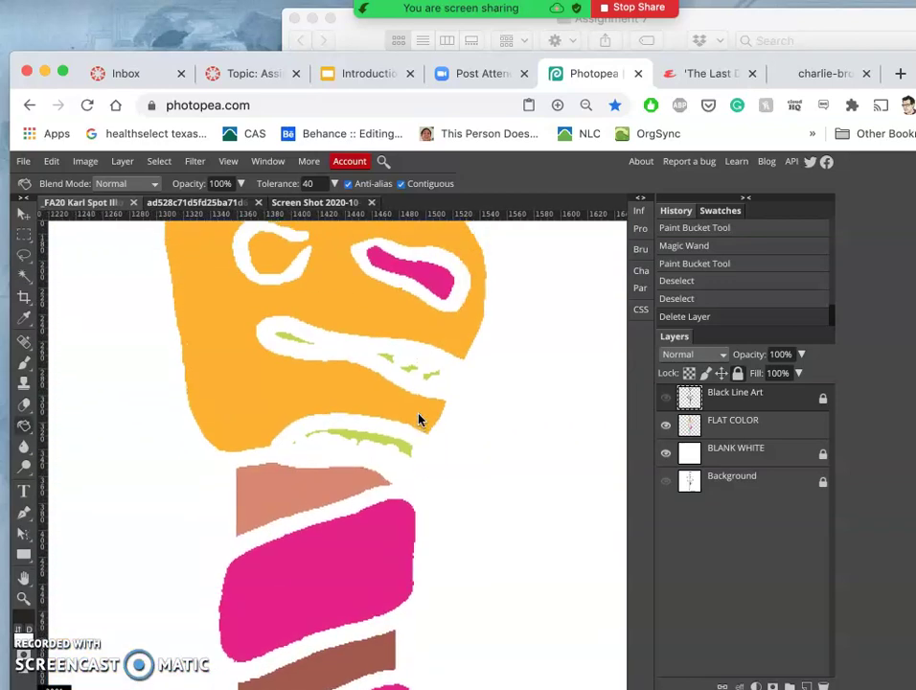
pyautogui.scroll(-15, 419, 419)
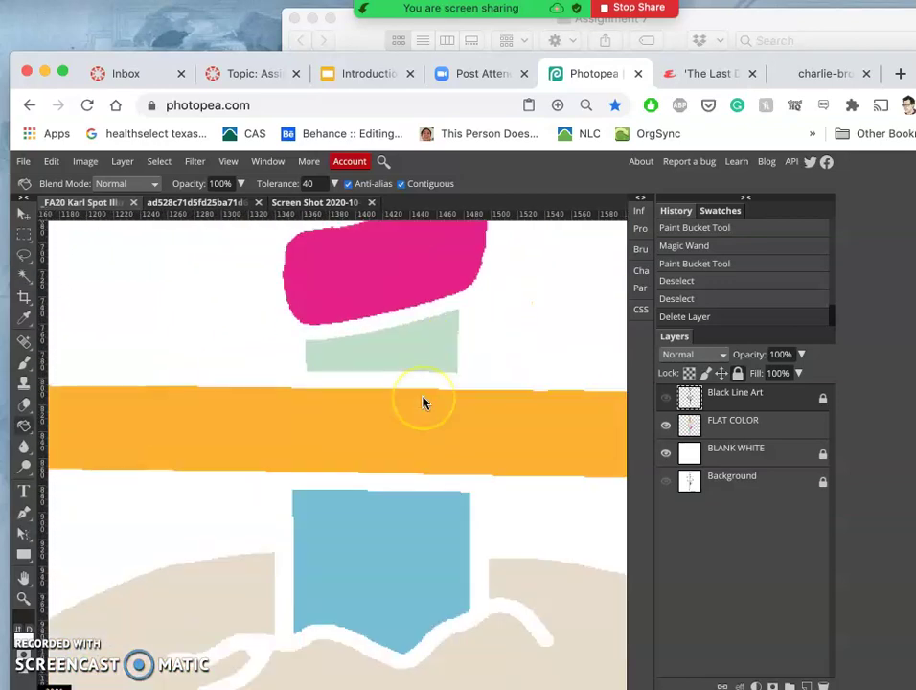
pyautogui.scroll(-15, 422, 402)
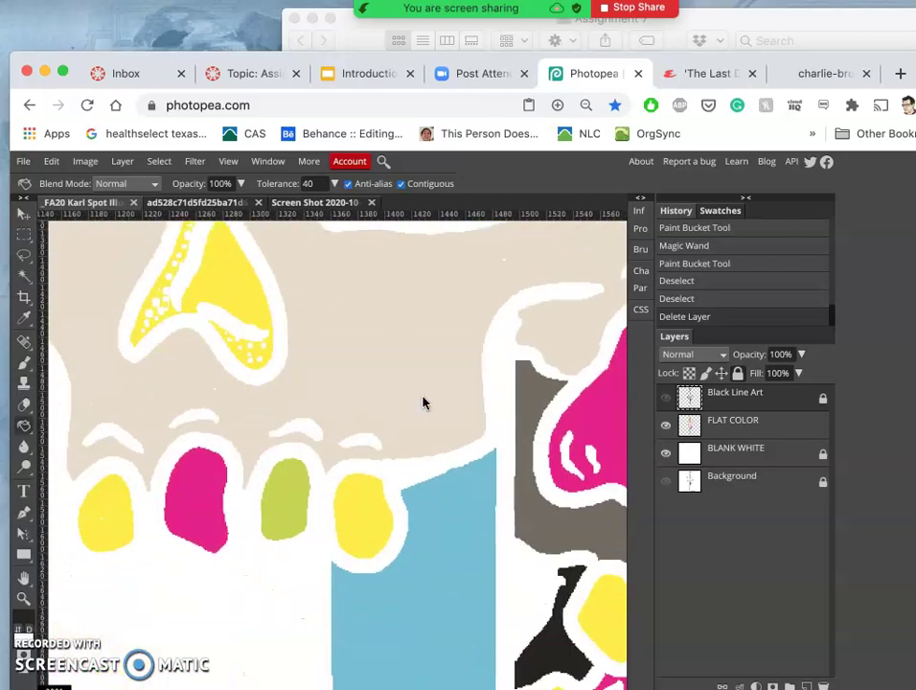
pyautogui.click(423, 396)
pyautogui.scroll(-15, 422, 396)
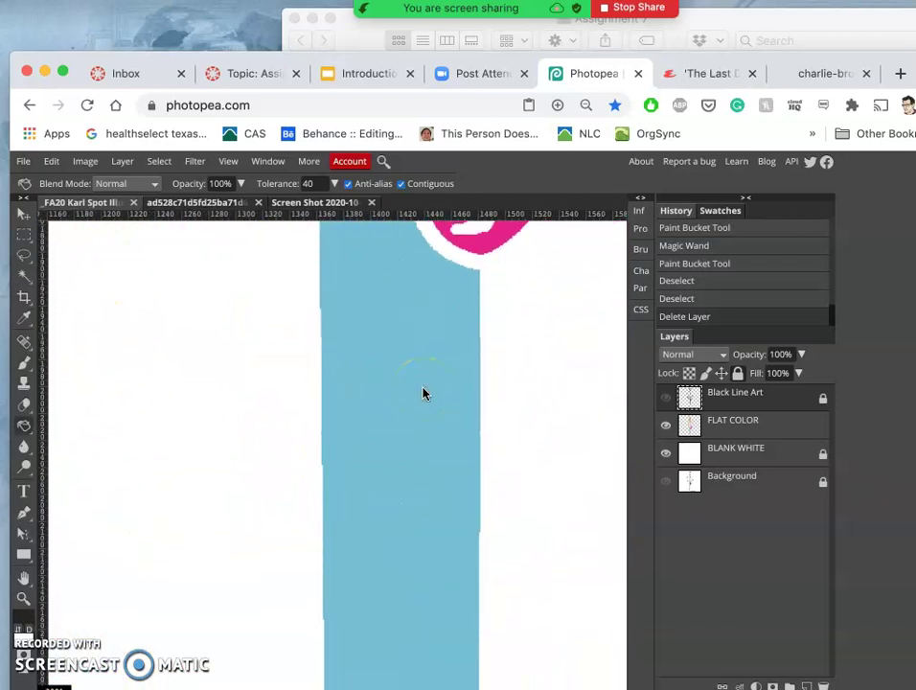
pyautogui.scroll(-5, 422, 393)
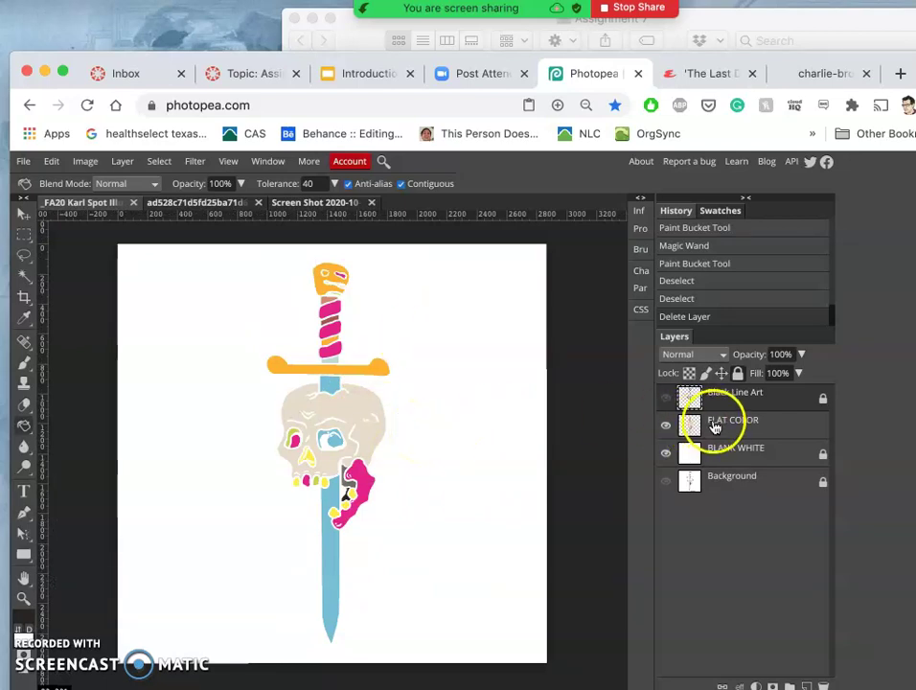
pyautogui.click(665, 398)
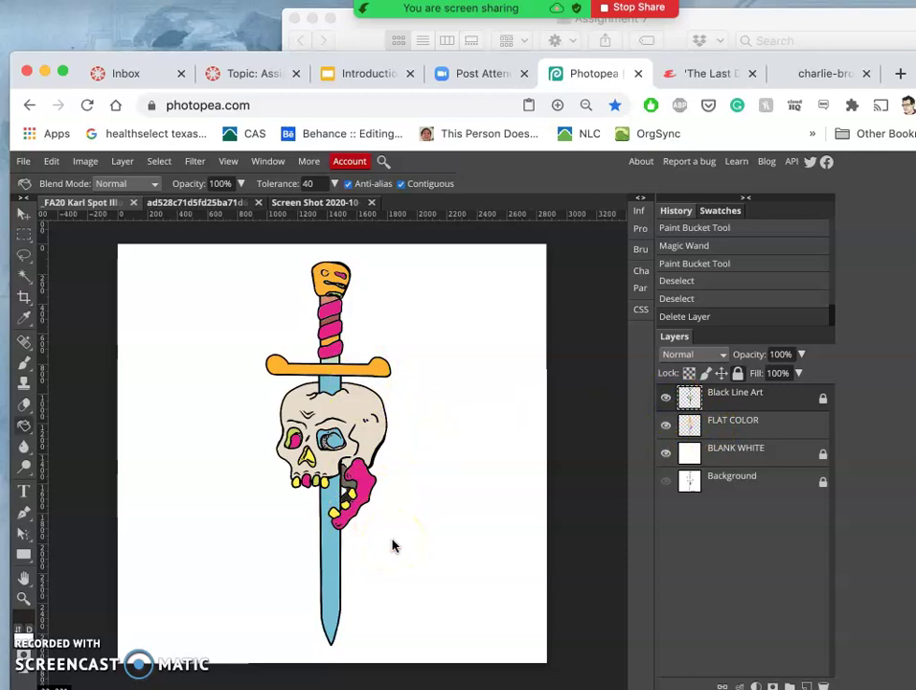
pyautogui.click(667, 404)
pyautogui.scroll(10, 457, 462)
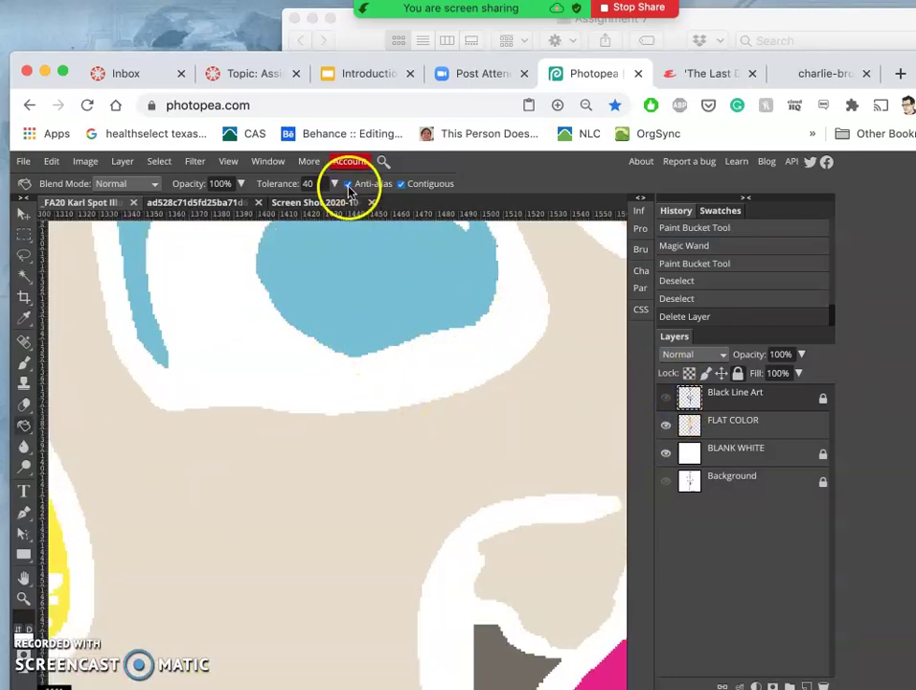
# Duplicate the FLAT COLOR layer and start a Gaussian Blur on the copy
pyautogui.click(758, 436)
pyautogui.press('super+j')
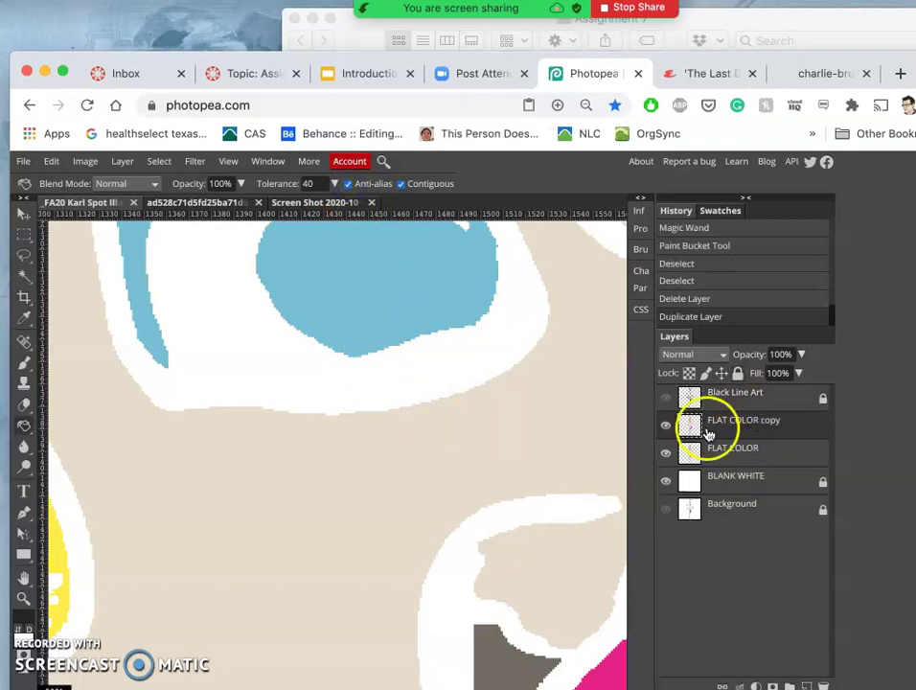
pyautogui.click(188, 162)
pyautogui.click(216, 292)
pyautogui.click(324, 373)
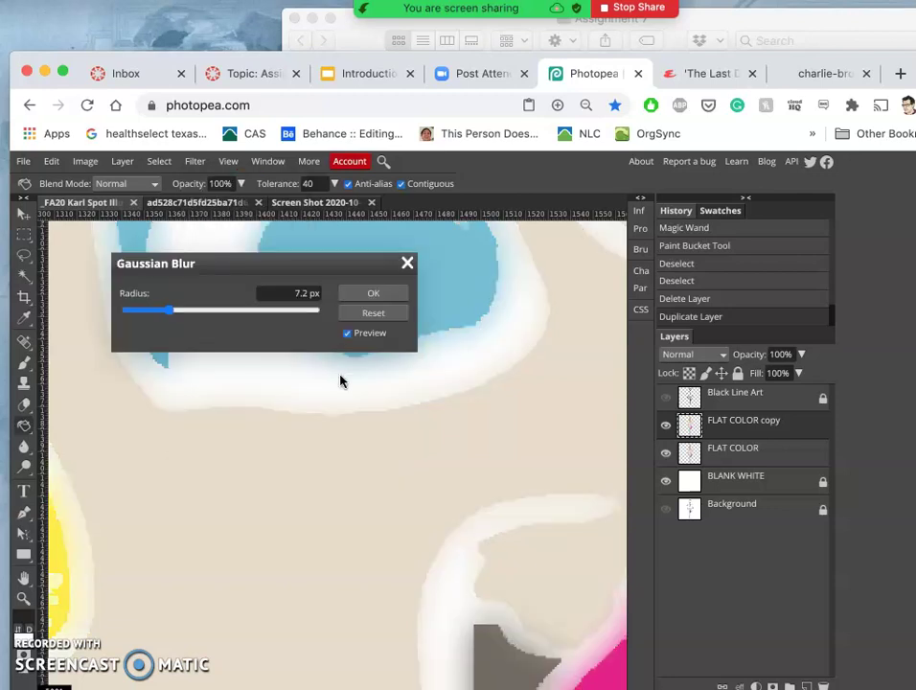
# Set the Gaussian Blur radius to 2 px
pyautogui.moveTo(265, 270); pyautogui.dragTo(305, 461)
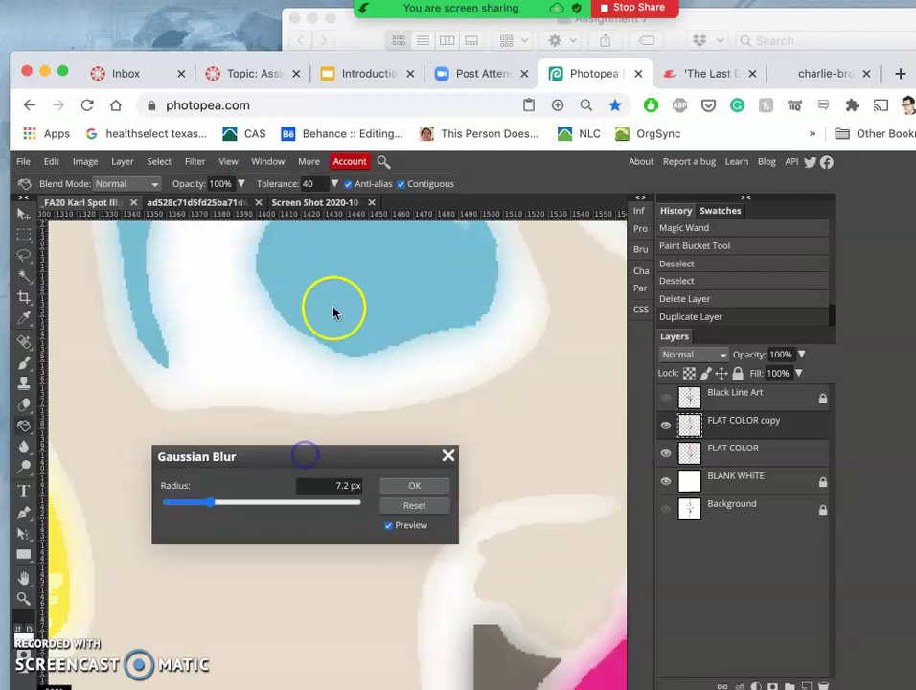
pyautogui.click(209, 506)
pyautogui.moveTo(191, 505); pyautogui.dragTo(187, 506)
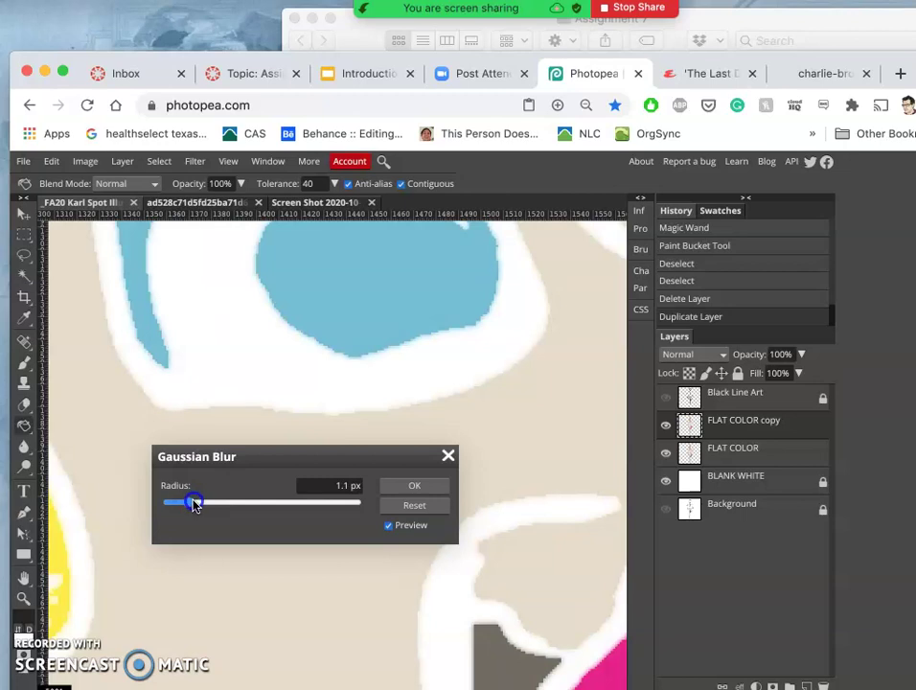
pyautogui.click(190, 505)
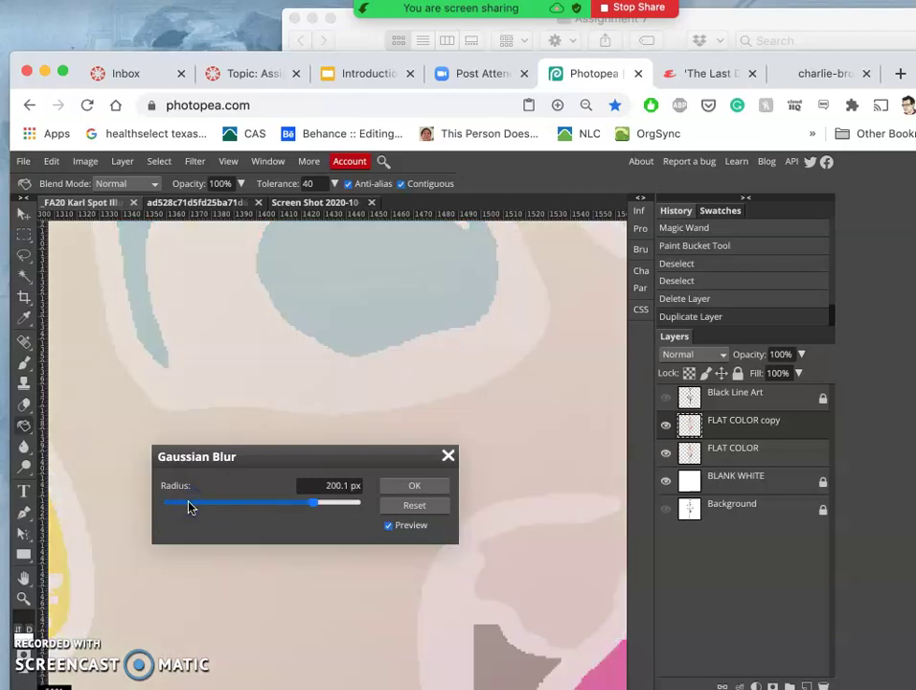
pyautogui.click(347, 487)
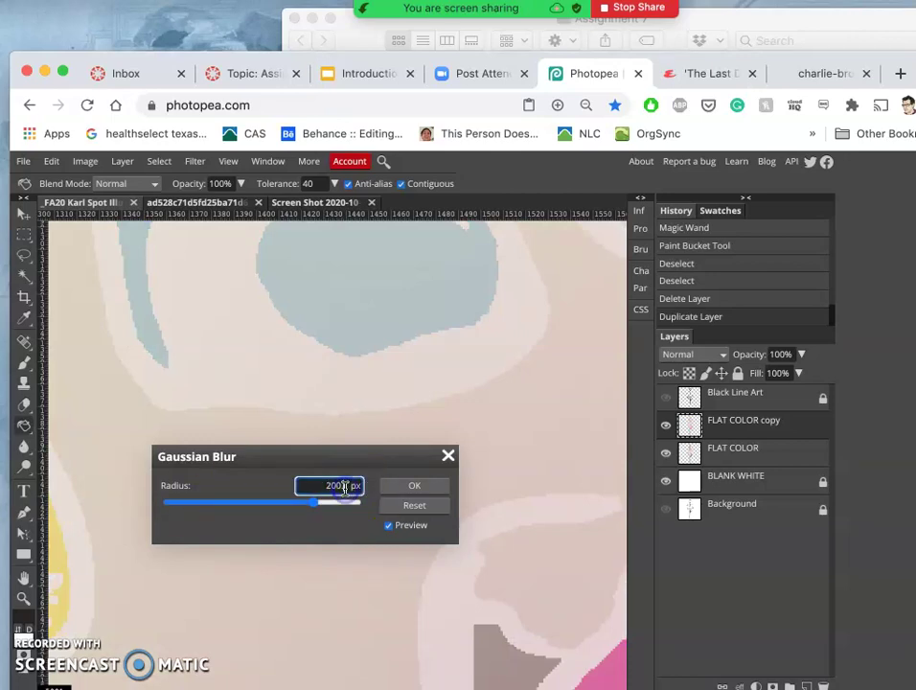
pyautogui.moveTo(347, 486); pyautogui.dragTo(330, 486)
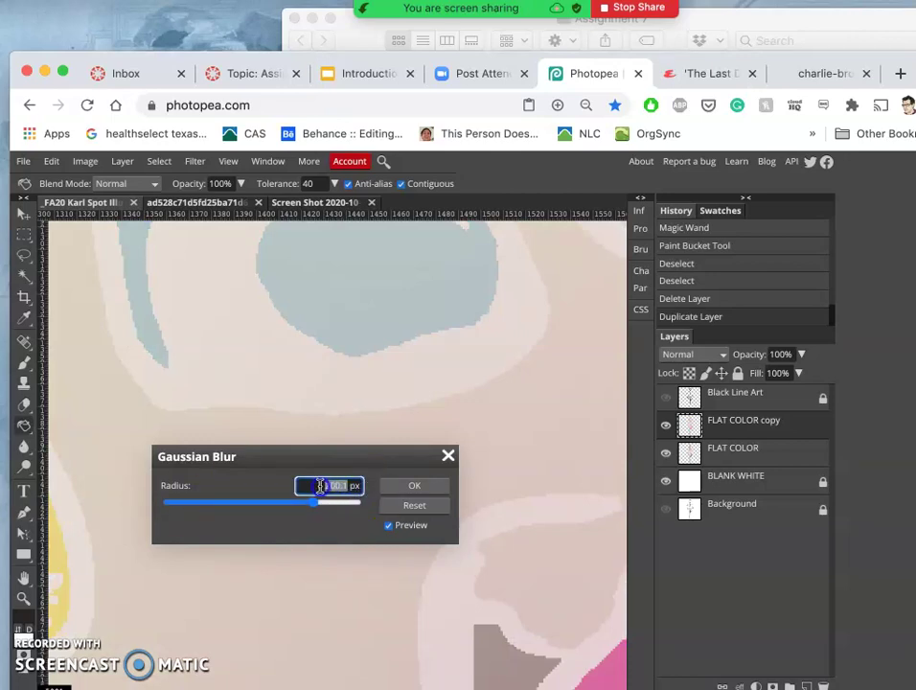
pyautogui.write('2')
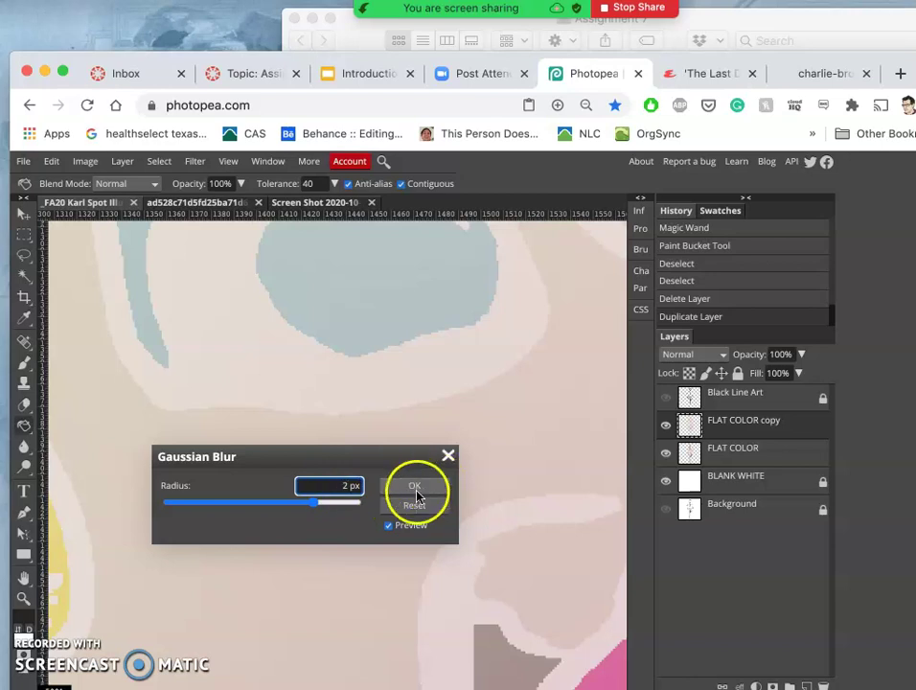
pyautogui.click(415, 488)
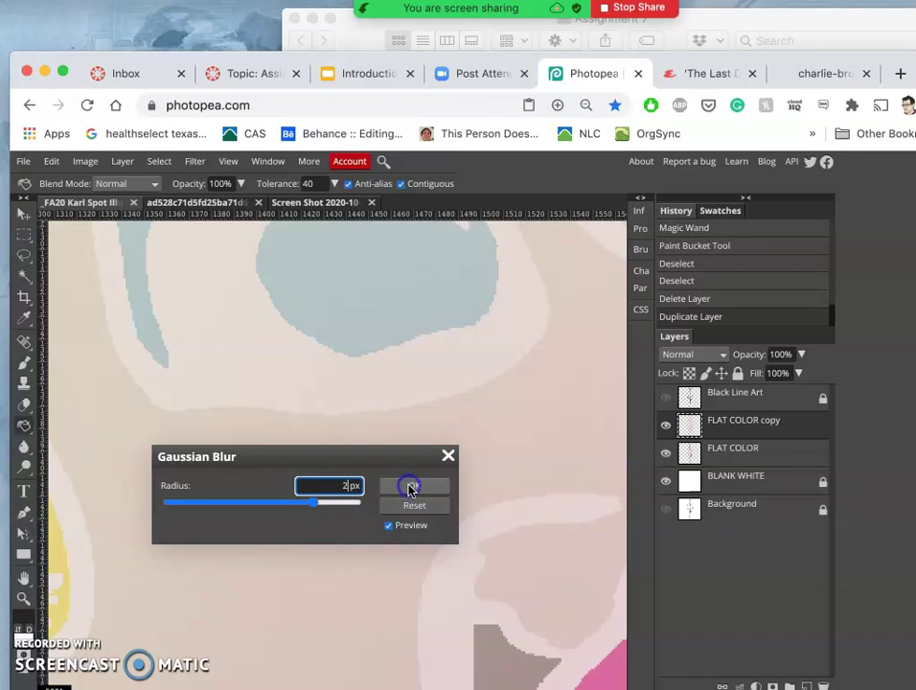
# Apply the 2 px blur and undo the accidental black fill
pyautogui.click(412, 486)
pyautogui.click(404, 489)
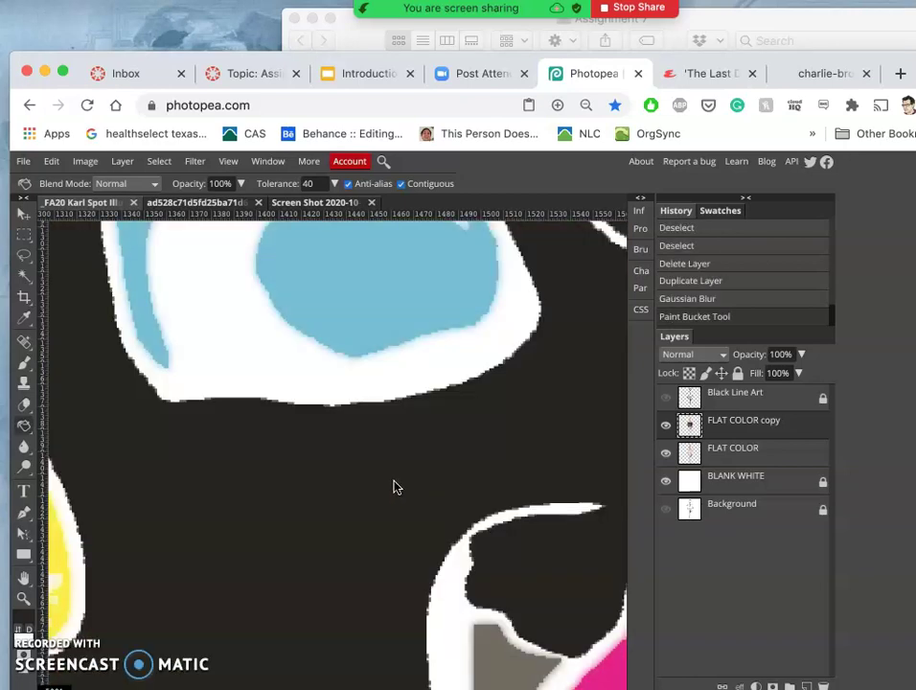
pyautogui.click(375, 483)
pyautogui.press('super+z')
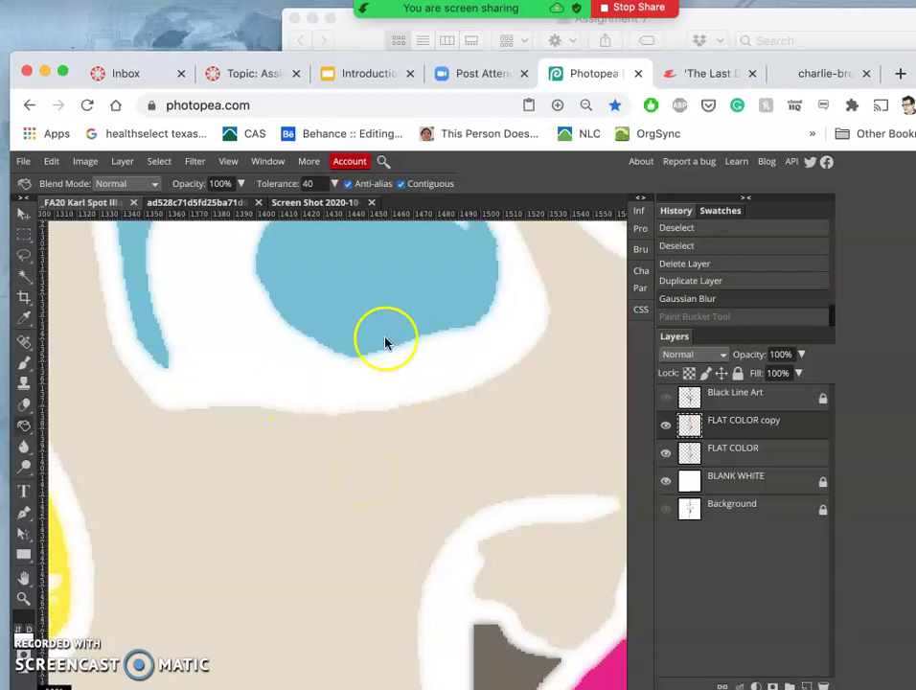
# Turn the blurred FLAT COLOR copy back on and make it the active layer
pyautogui.click(664, 425)
pyautogui.click(667, 424)
pyautogui.click(688, 429)
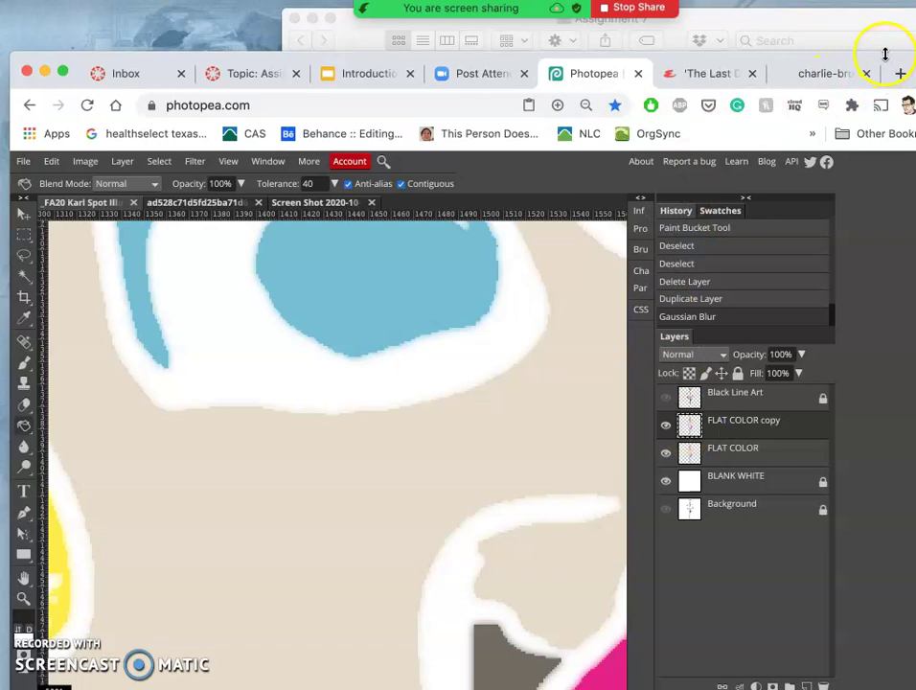
pyautogui.moveTo(886, 60); pyautogui.dragTo(886, 37)
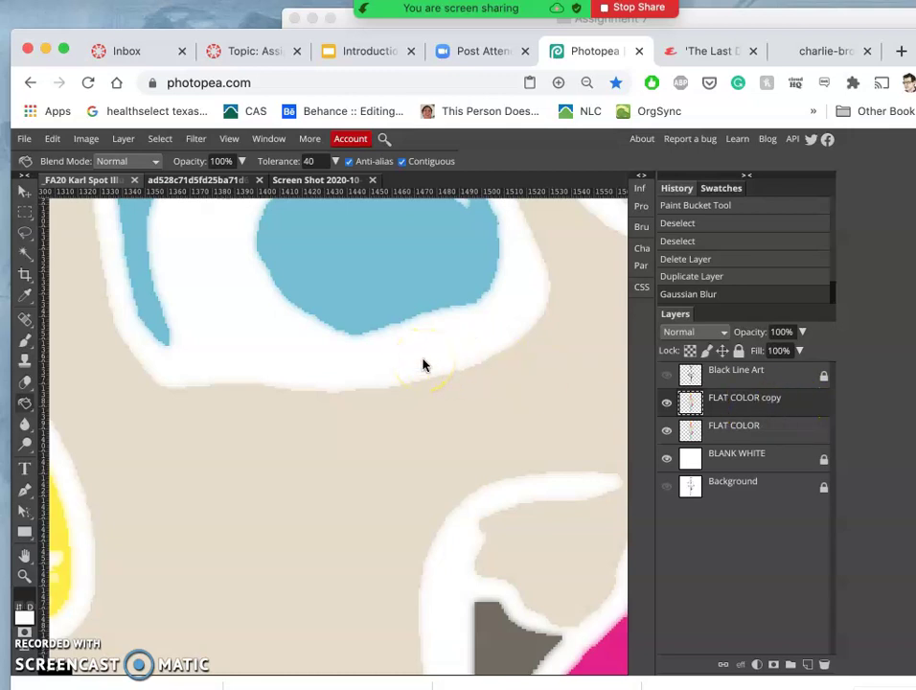
pyautogui.scroll(5, 423, 364)
pyautogui.click(537, 362)
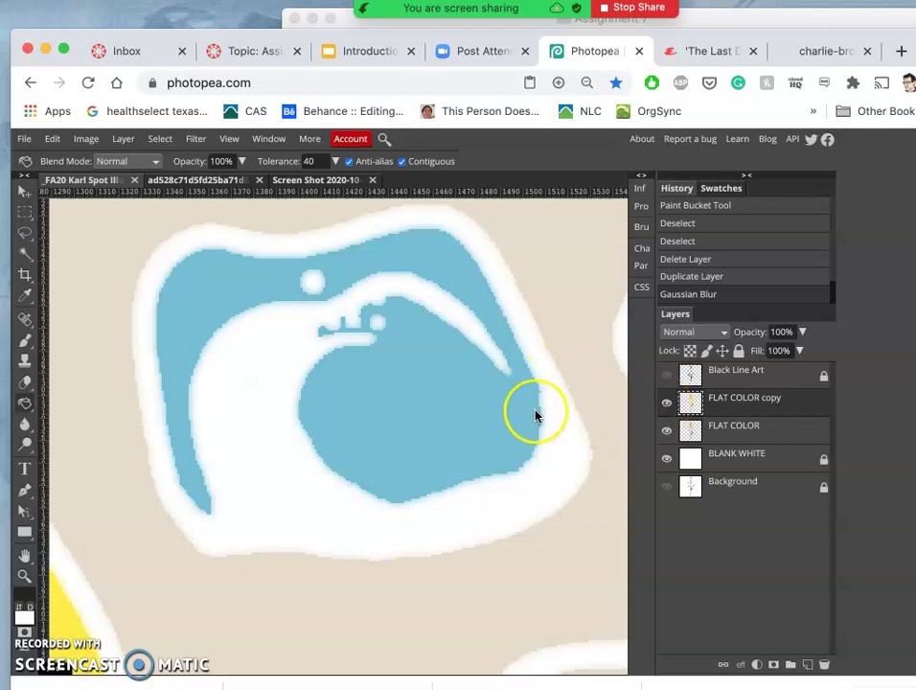
# Duplicate the blurred FLAT COLOR copy up to copy 11, then merge all selected copies via the Layer menu
pyautogui.click(666, 403)
pyautogui.click(665, 403)
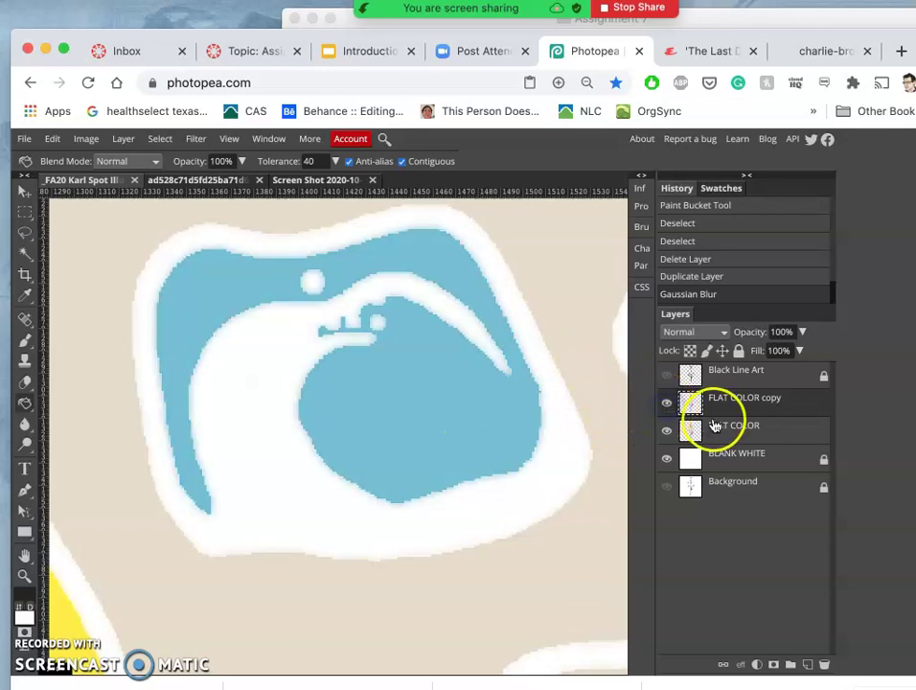
pyautogui.click(720, 406)
pyautogui.hotkey('ctrl', 'j')
pyautogui.hotkey('ctrl', 'j')
pyautogui.hotkey('ctrl', 'j')
pyautogui.hotkey('ctrl', 'j')
pyautogui.hotkey('ctrl', 'j')
pyautogui.hotkey('ctrl', 'j')
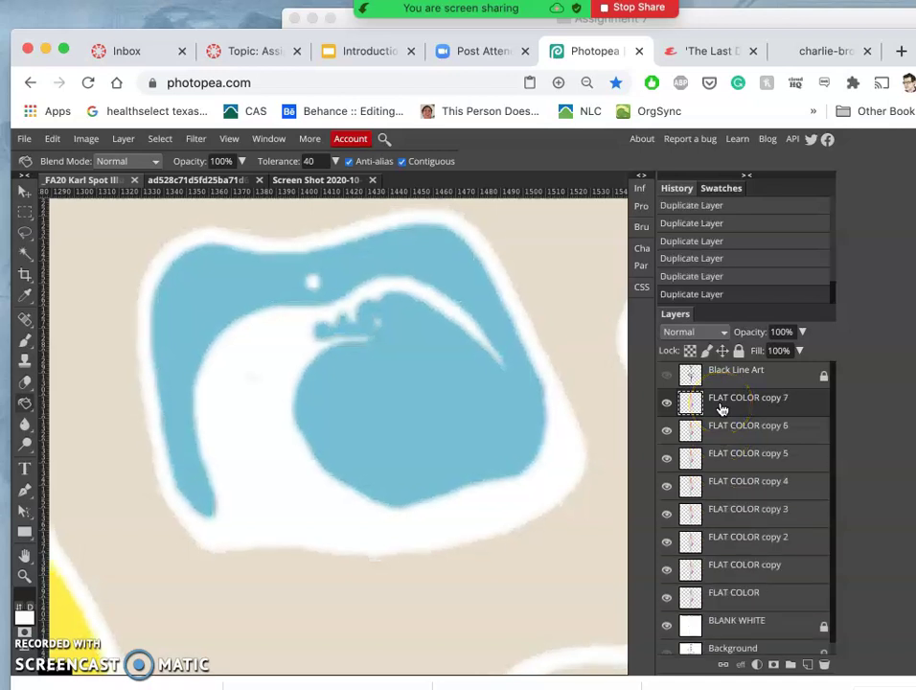
pyautogui.hotkey('ctrl', 'j')
pyautogui.hotkey('ctrl', 'j')
pyautogui.hotkey('ctrl', 'j')
pyautogui.hotkey('ctrl', 'j')
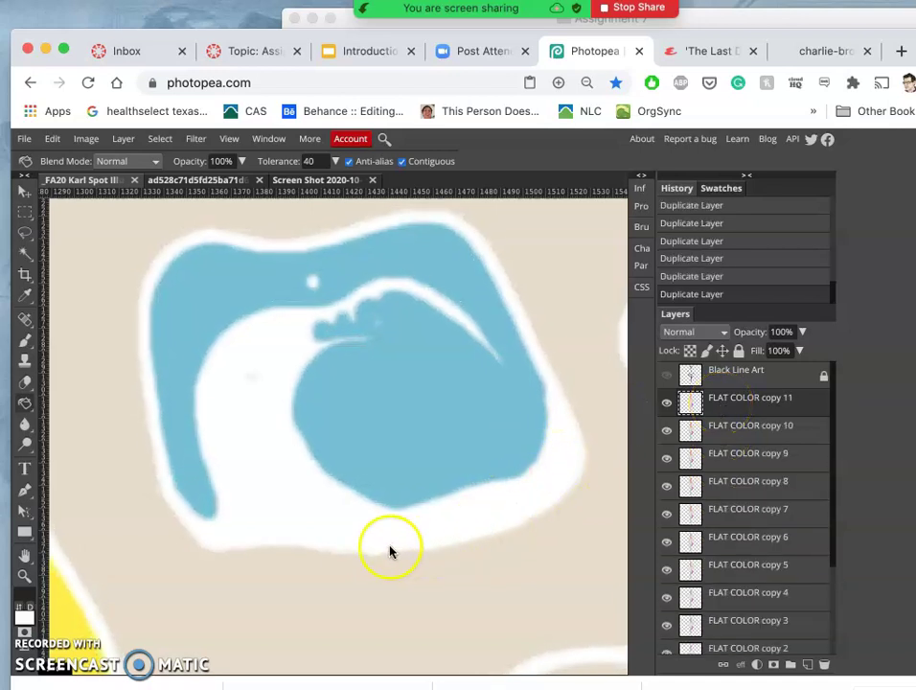
pyautogui.scroll(-2, 774, 464)
pyautogui.scroll(-1, 774, 465)
pyautogui.click(724, 550)
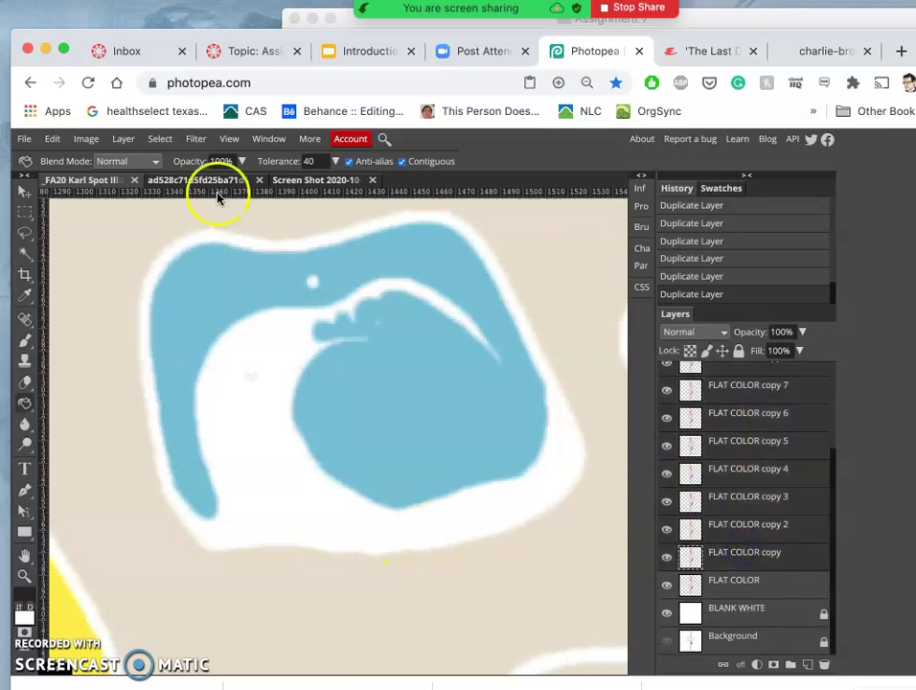
pyautogui.click(124, 138)
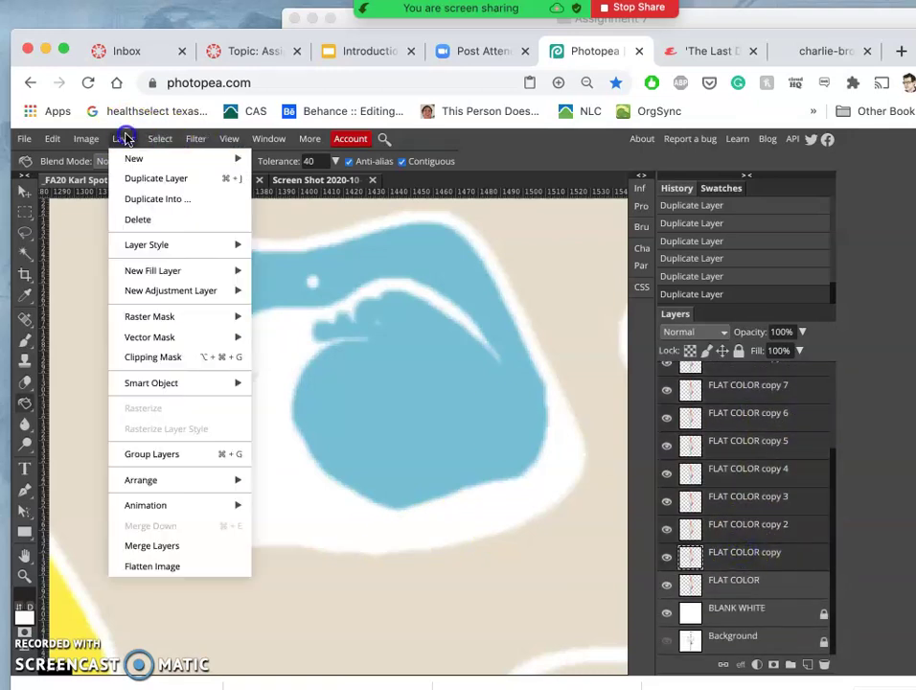
pyautogui.click(143, 543)
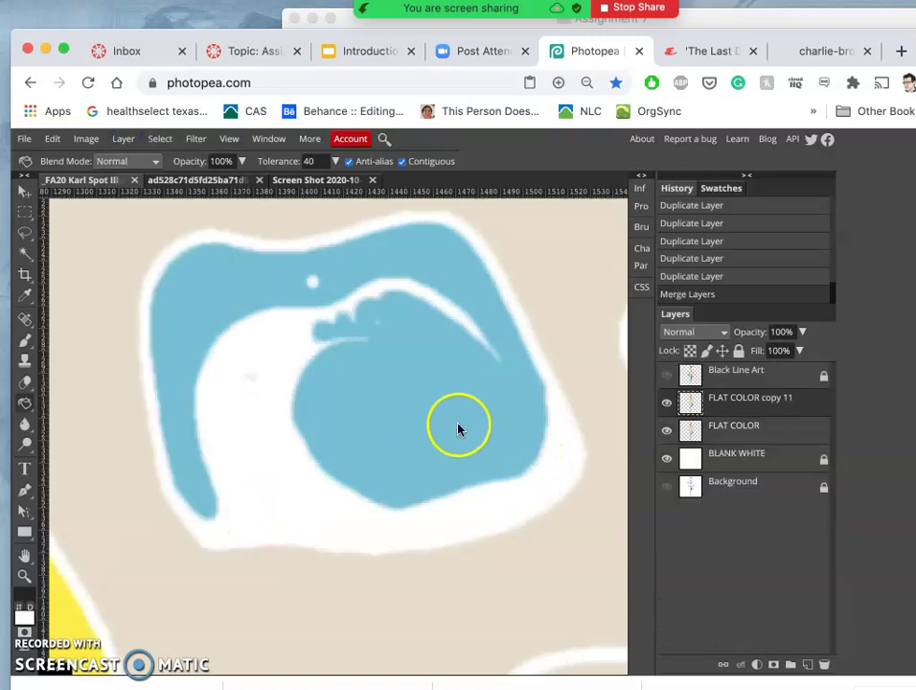
# Turn on Black Line Art, then hide FLAT COLOR copy 11 to compare the eye's edges
pyautogui.scroll(-5, 456, 478)
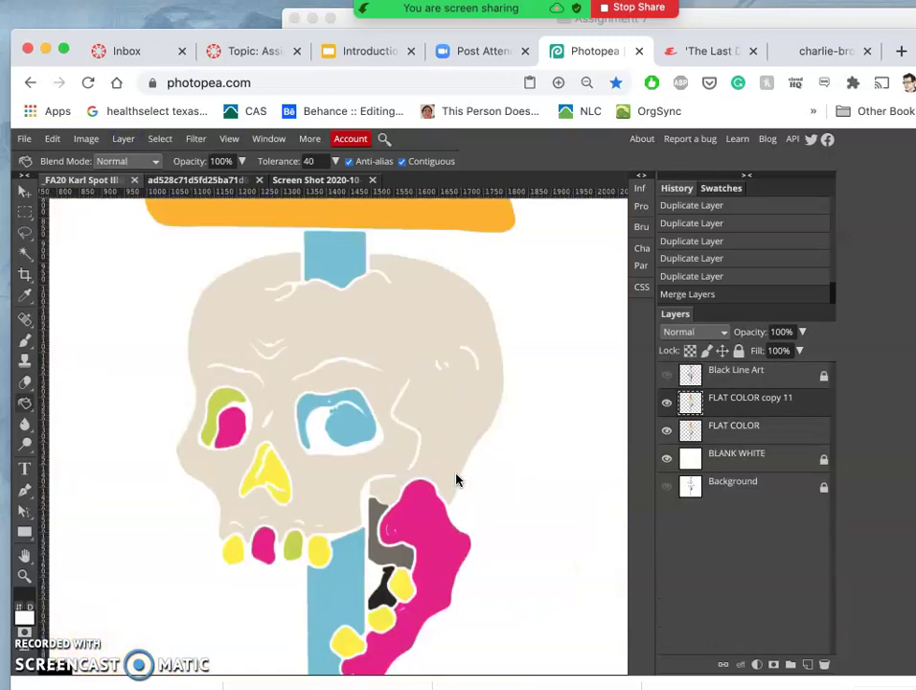
pyautogui.scroll(-4, 456, 478)
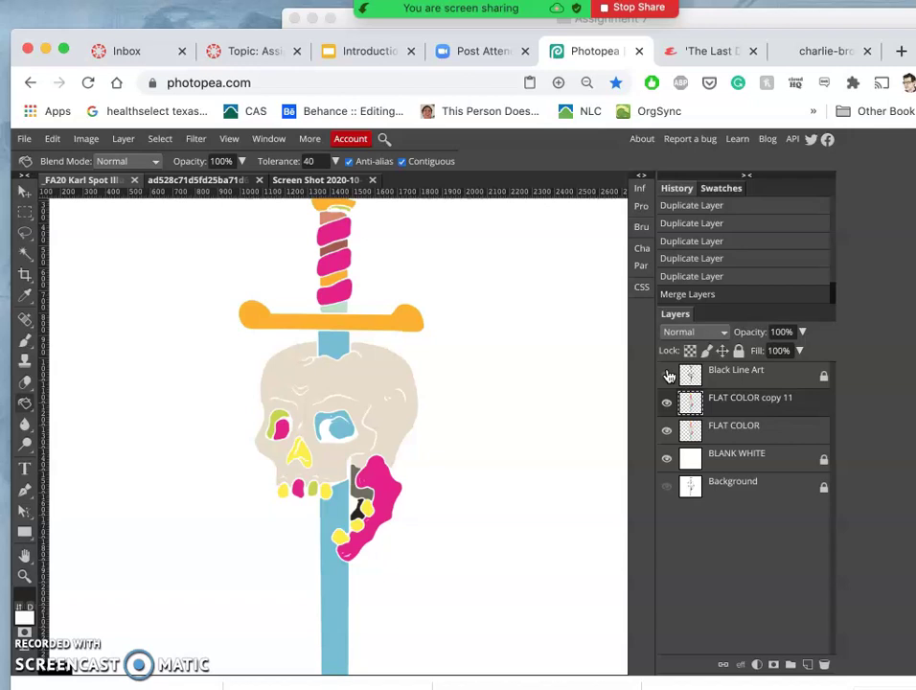
pyautogui.click(669, 376)
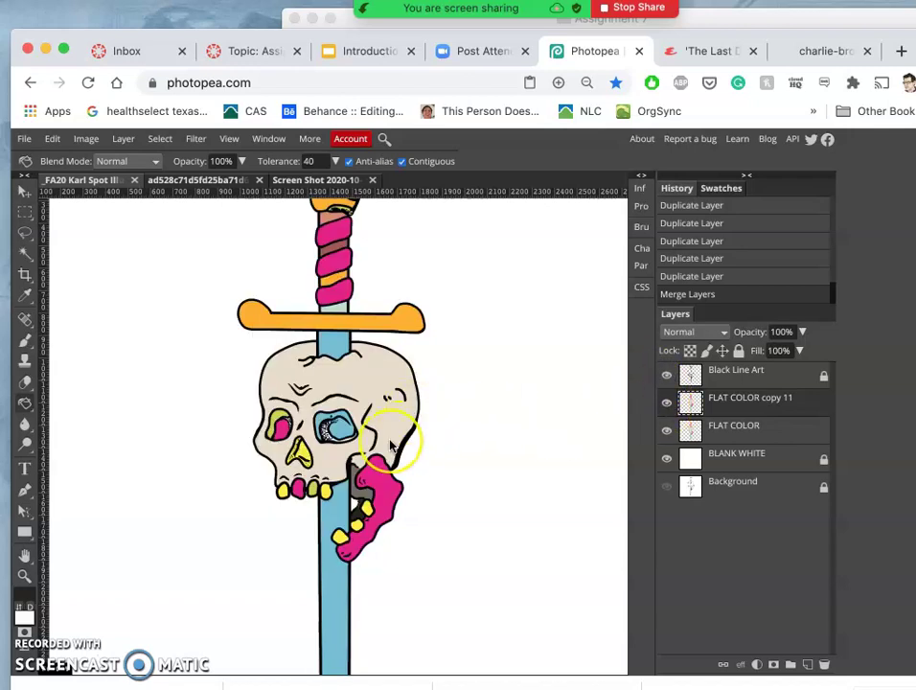
pyautogui.scroll(8, 390, 445)
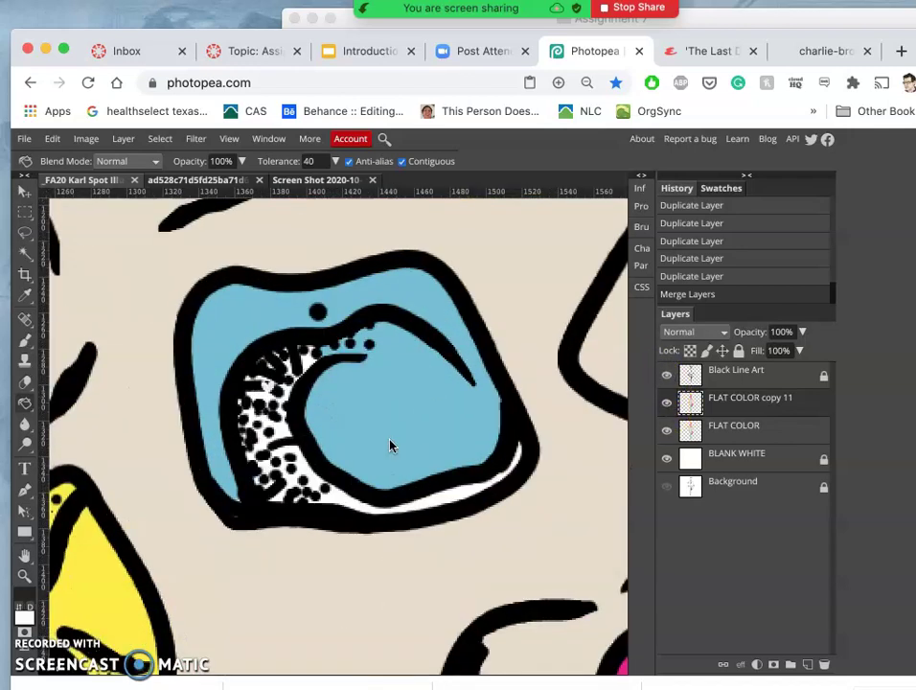
pyautogui.scroll(10, 390, 445)
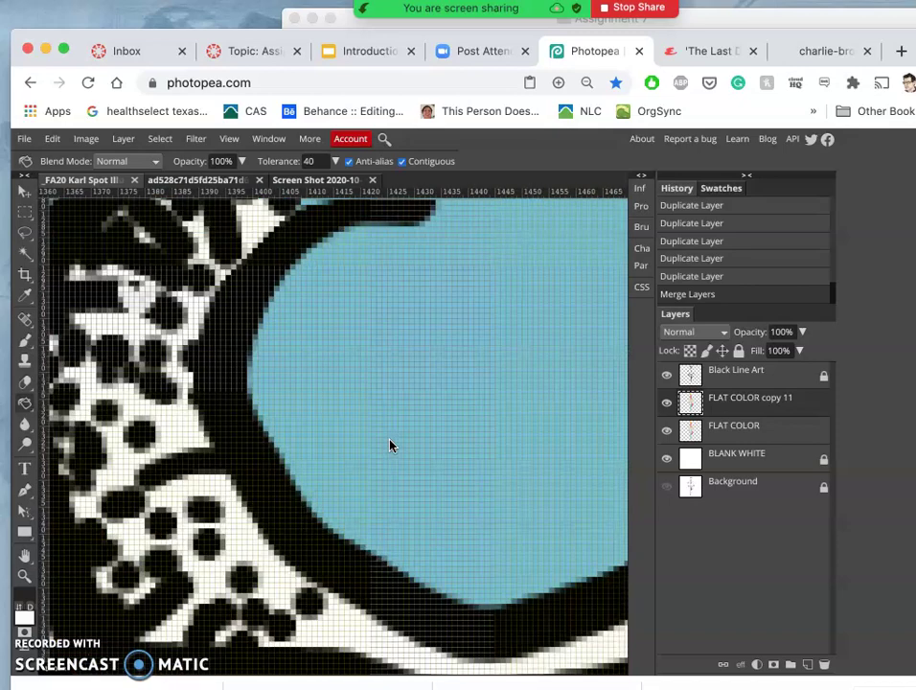
pyautogui.scroll(-15, 390, 445)
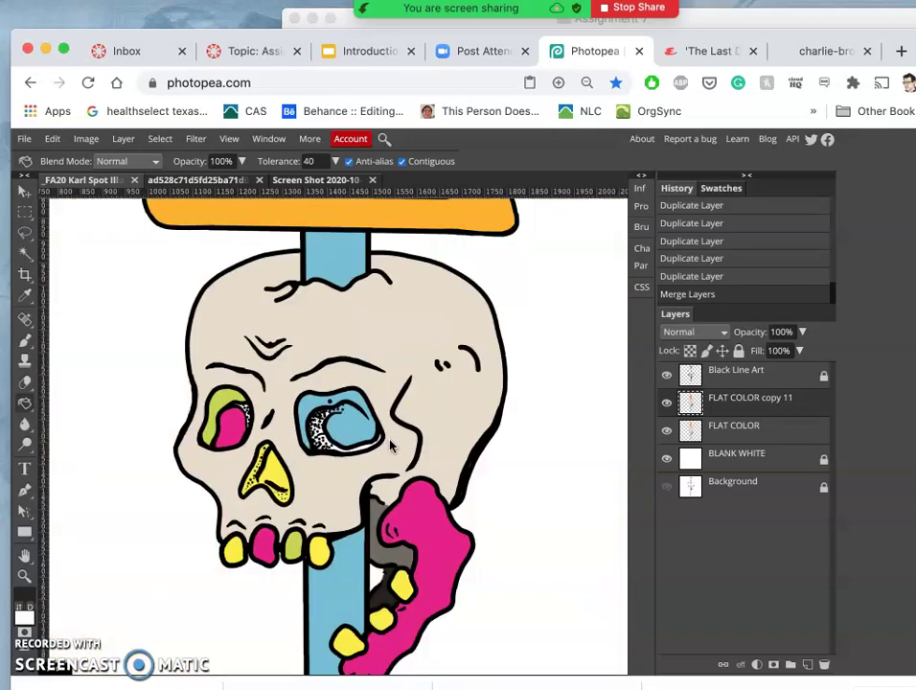
pyautogui.scroll(-4, 390, 446)
pyautogui.click(665, 404)
pyautogui.scroll(15, 447, 438)
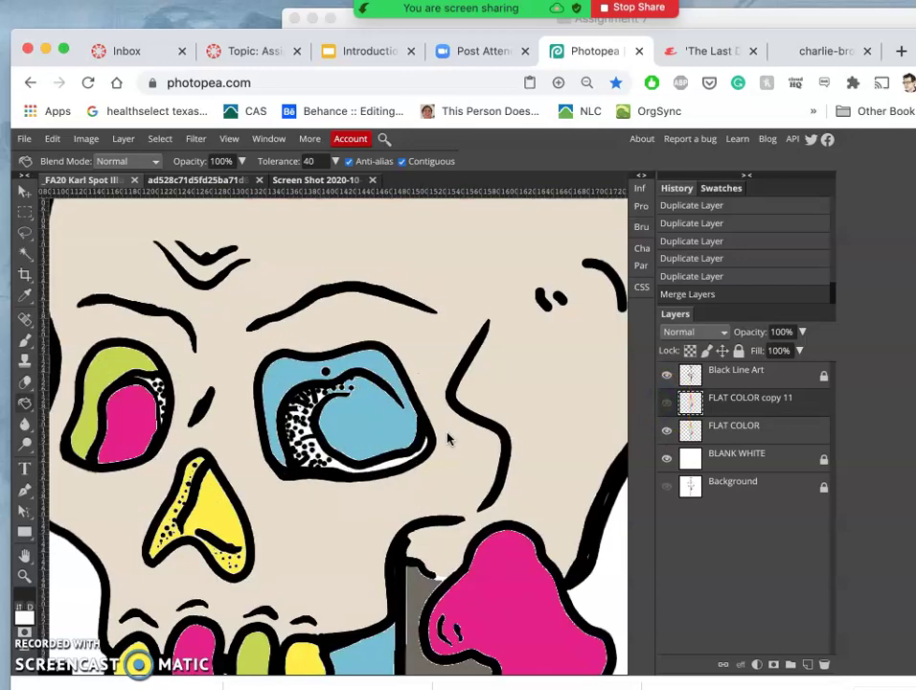